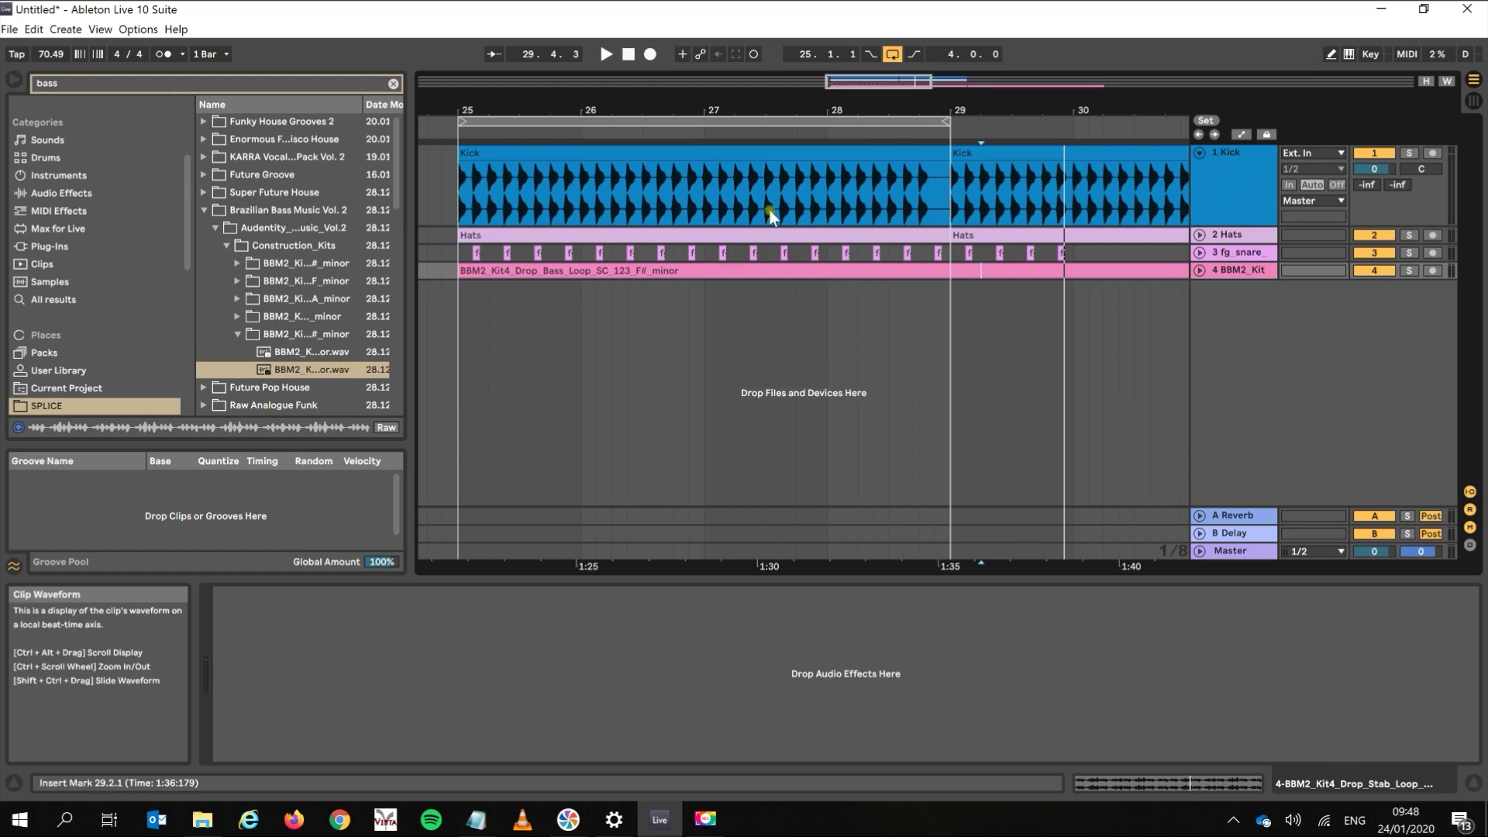
# - Select the looped section from bar 25 to bar 29 and play back all tracks to check their levels
pyautogui.click(703, 121)
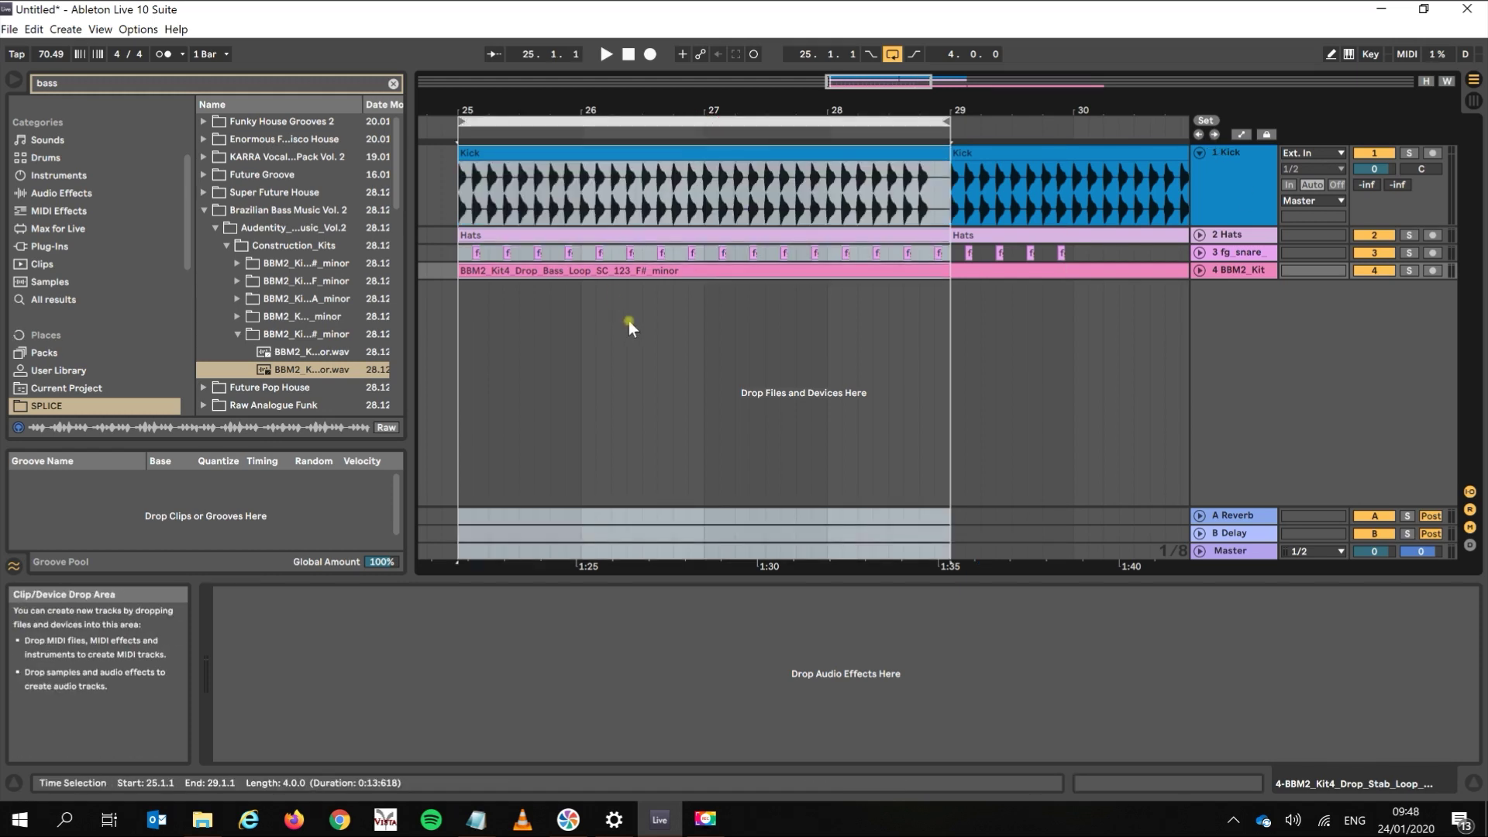
pyautogui.press('space')
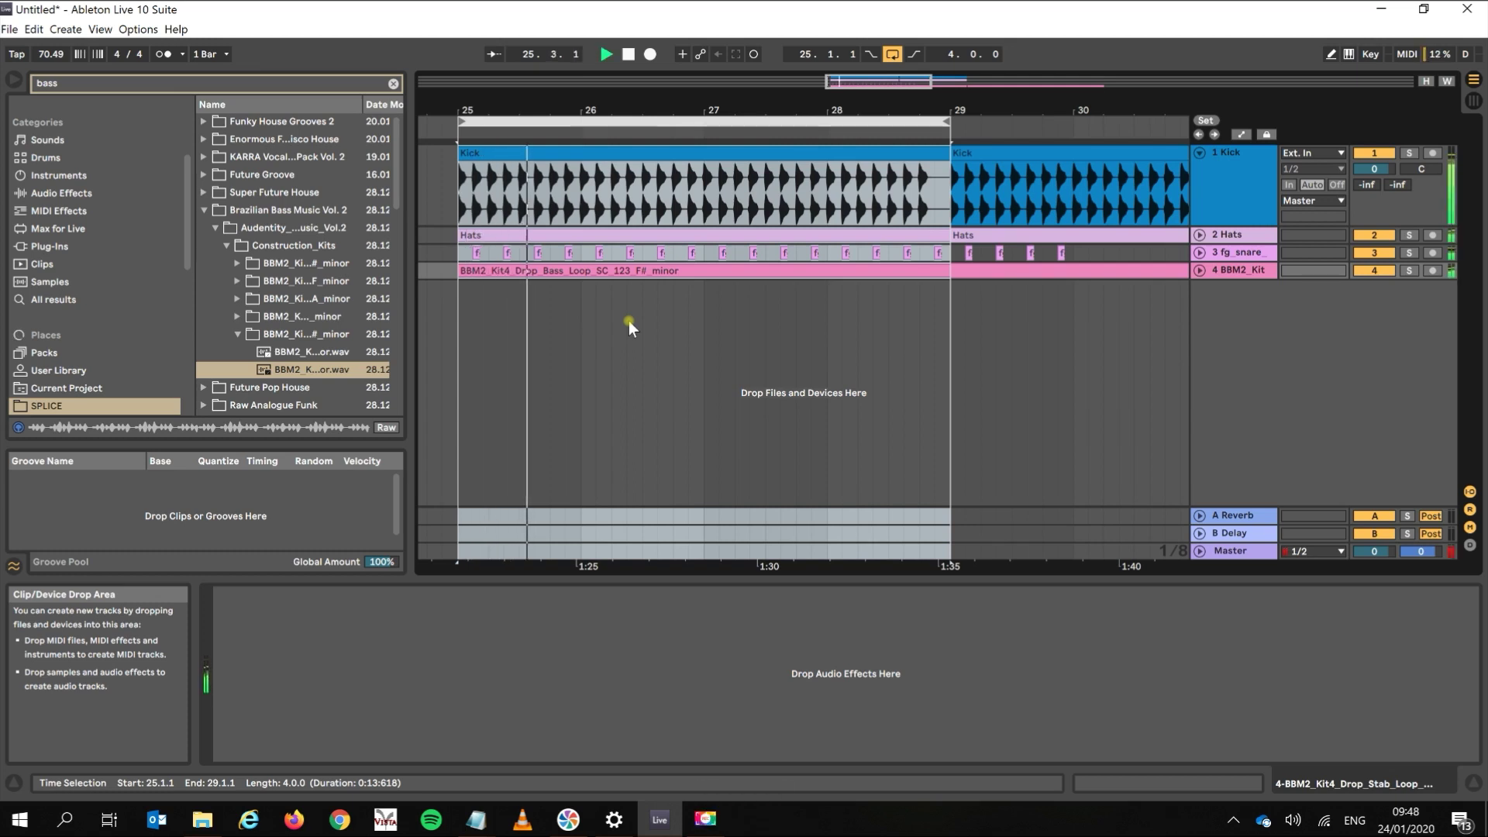
pyautogui.press('space')
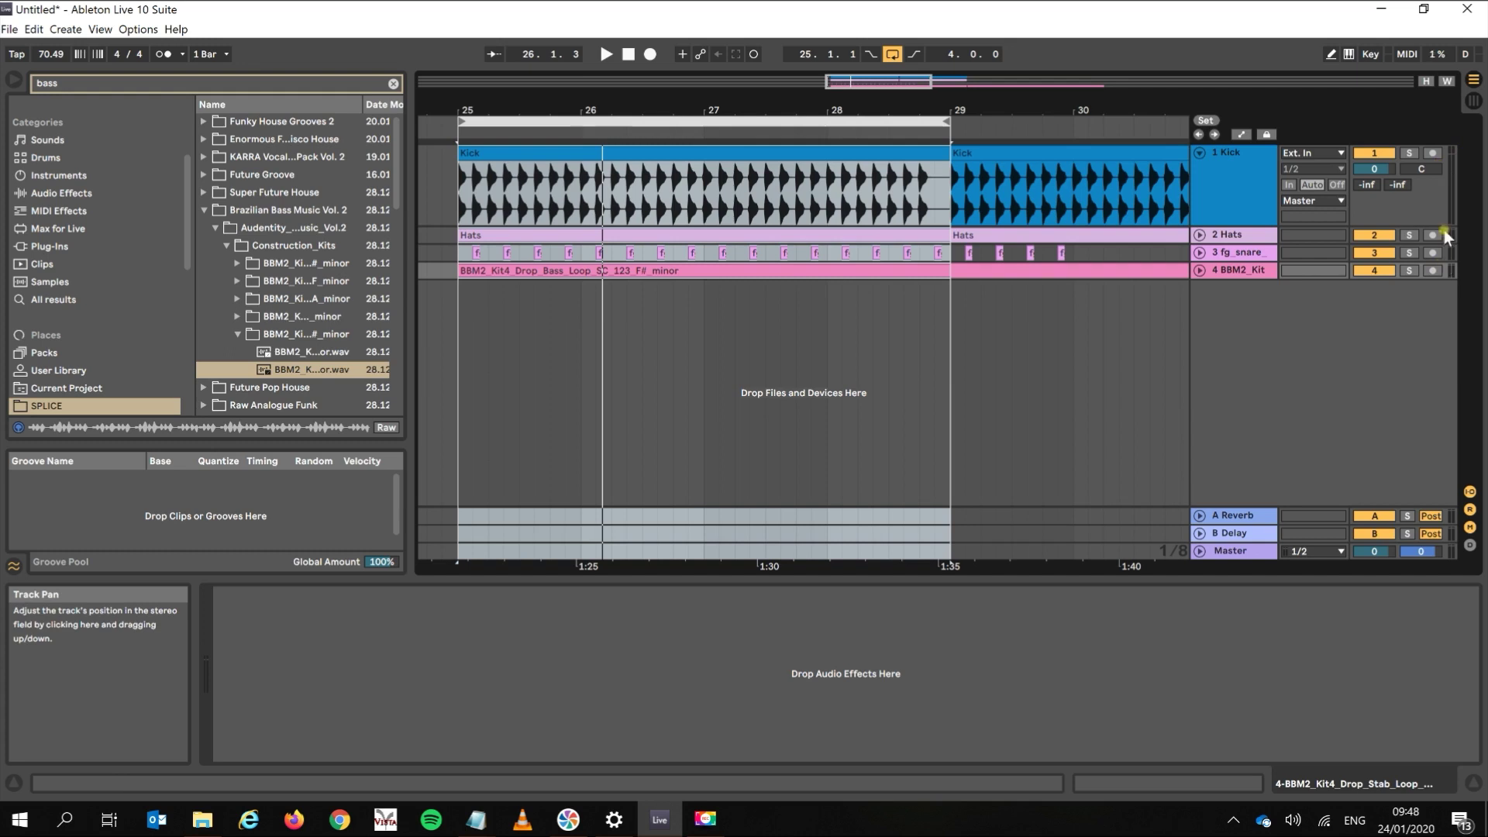
pyautogui.click(1219, 237)
pyautogui.press('space')
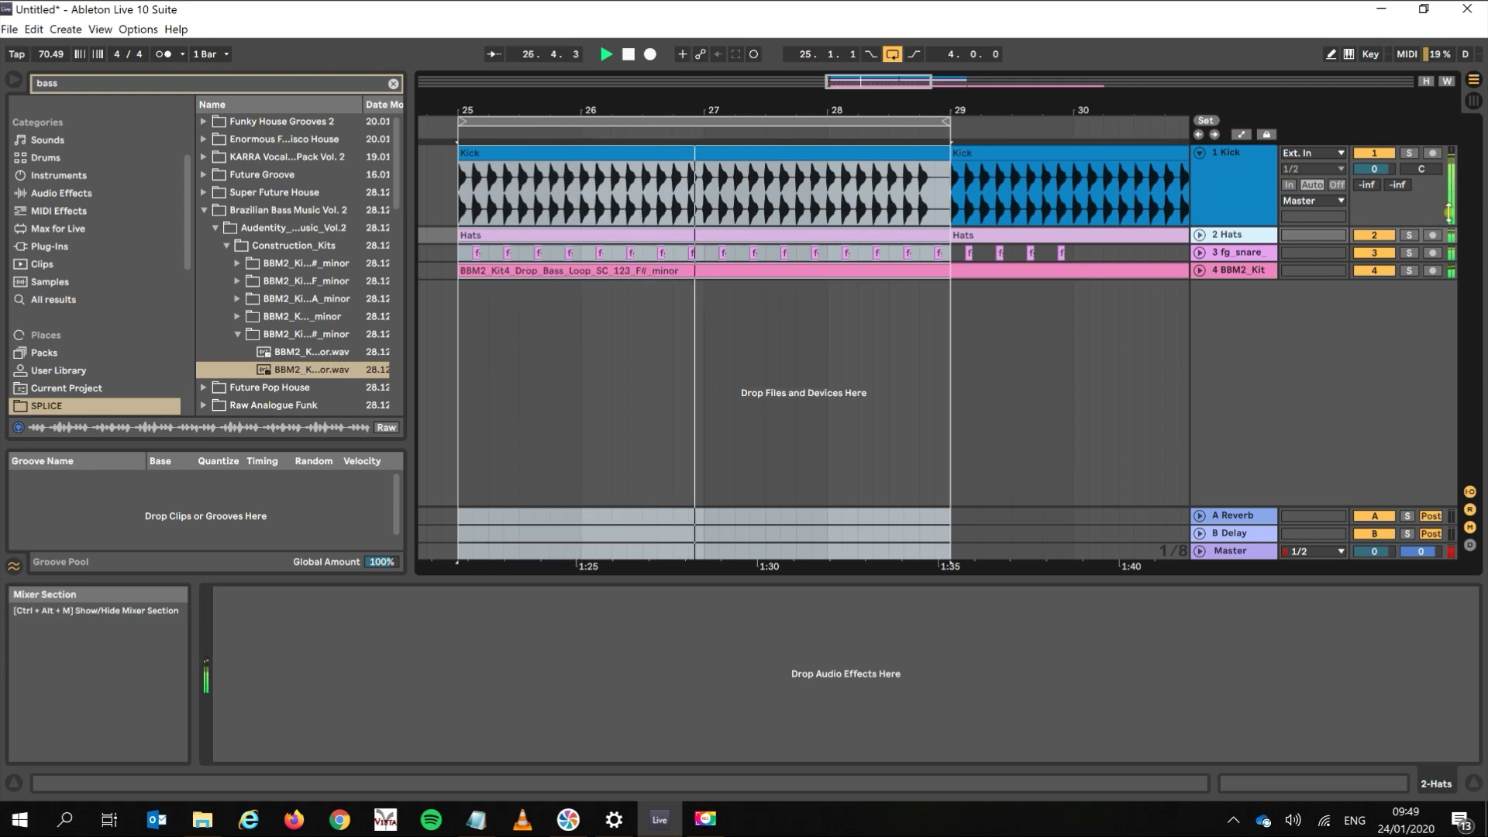
# - Stop playback and unfold the Hats, bass loop and snare tracks to show their waveforms
pyautogui.click(1199, 234)
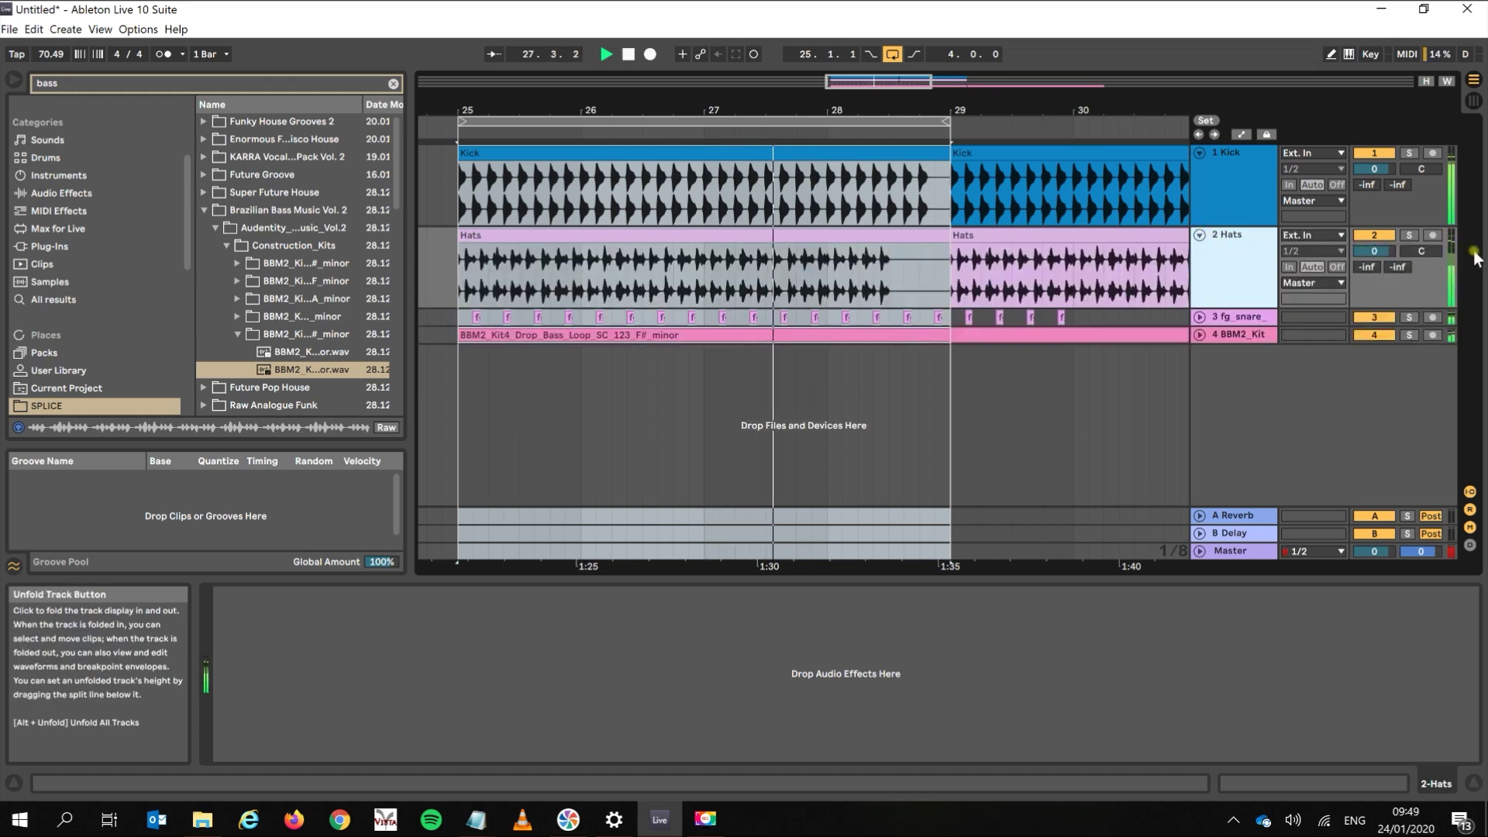
pyautogui.press('space')
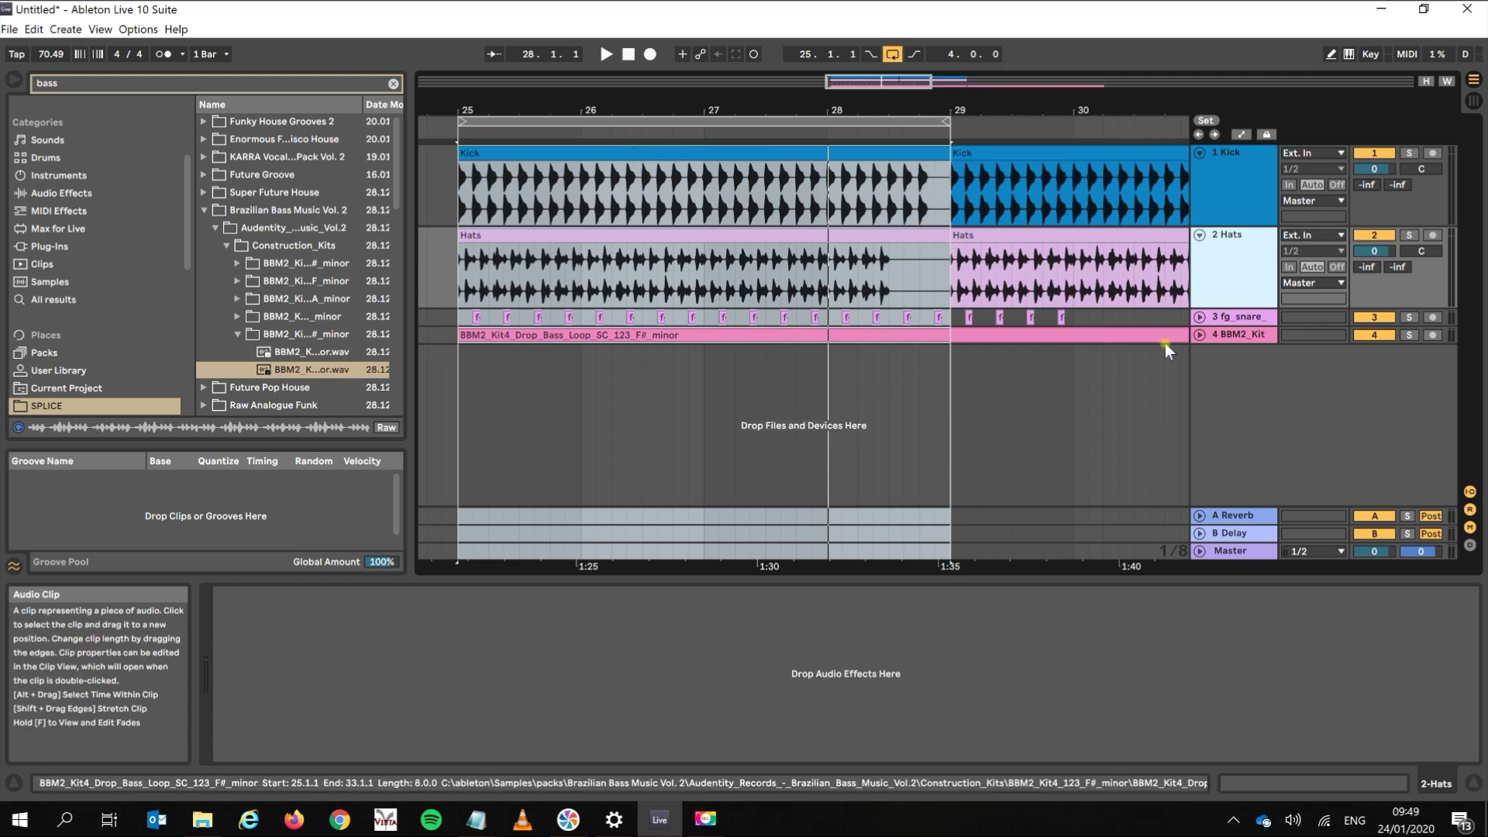
pyautogui.click(1199, 334)
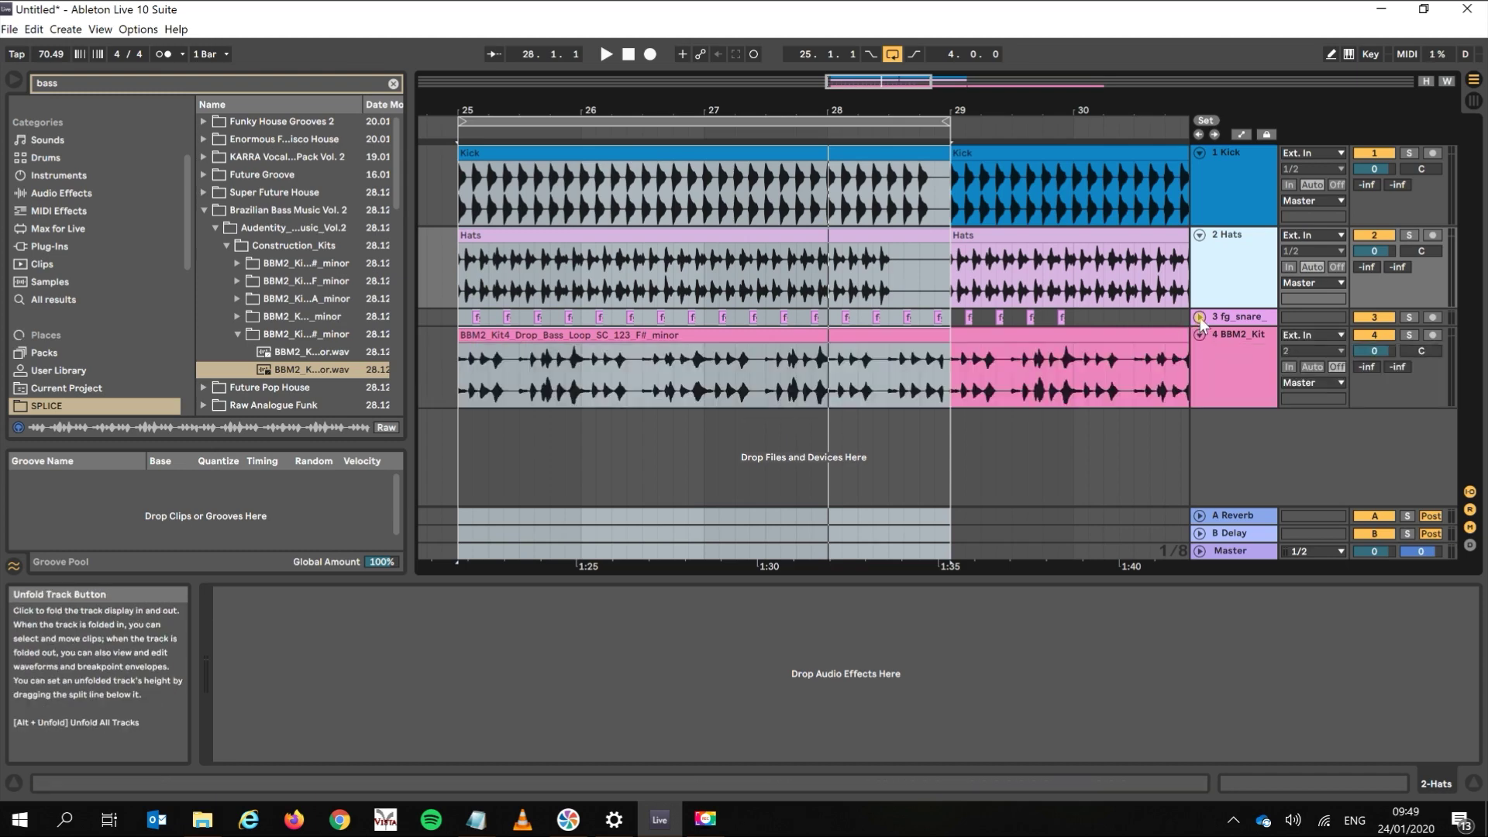
pyautogui.click(1200, 318)
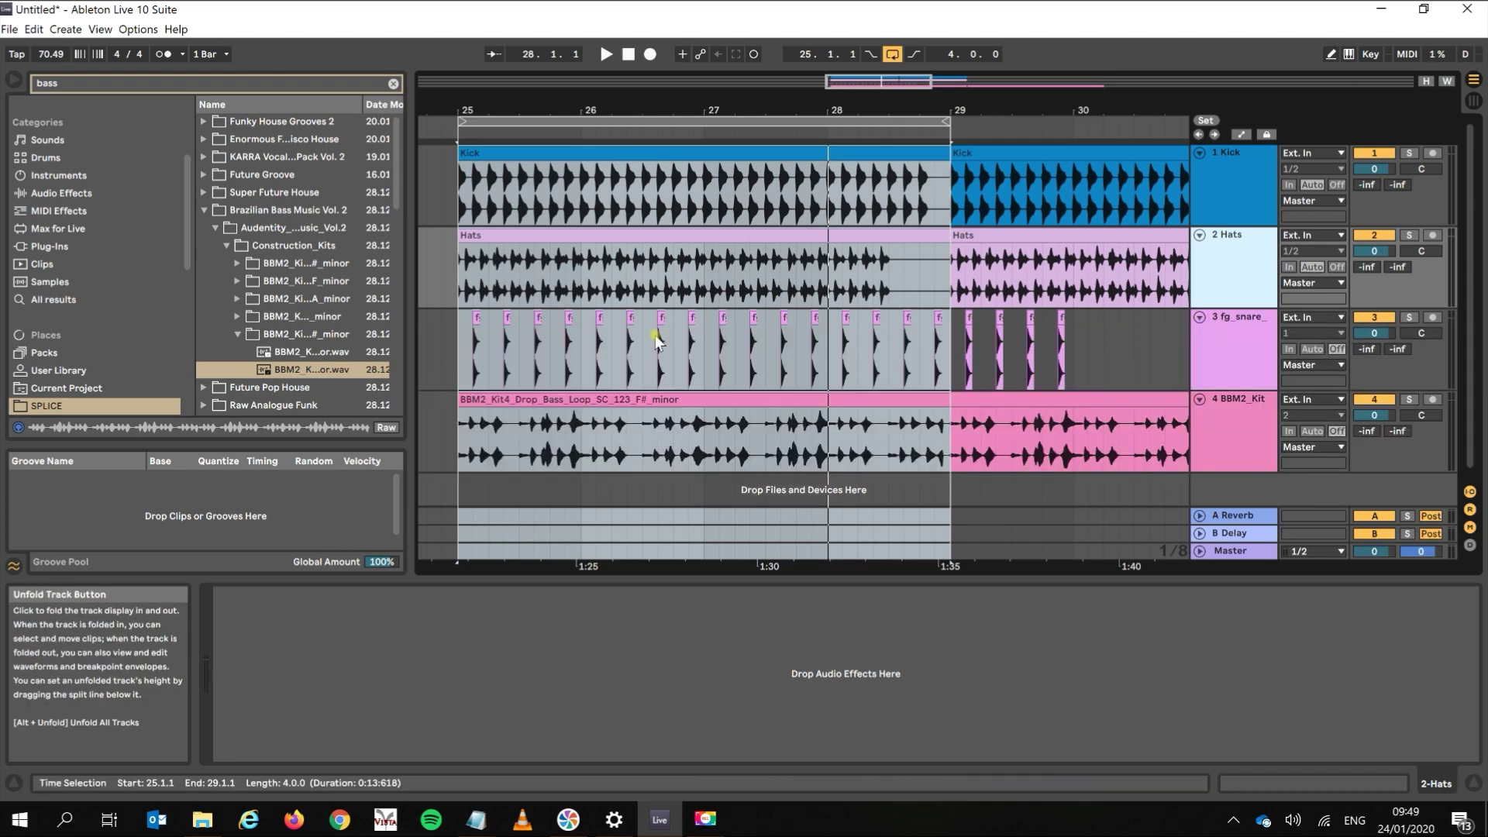
# - Open the first Kick clip's sample settings and enlarge the clip view to show its waveform taller
pyautogui.doubleClick(559, 154)
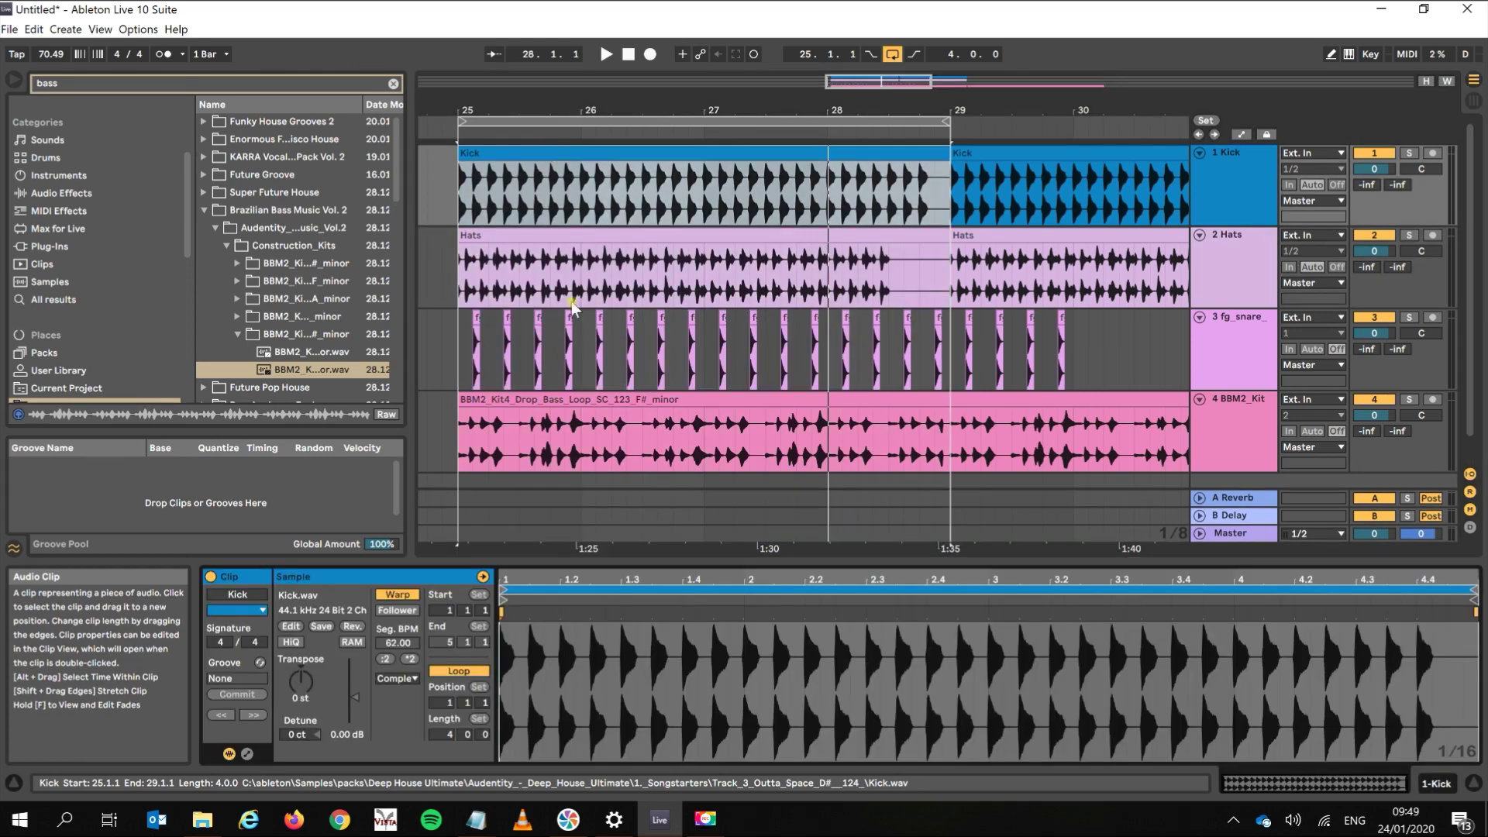
pyautogui.moveTo(661, 563); pyautogui.dragTo(685, 349)
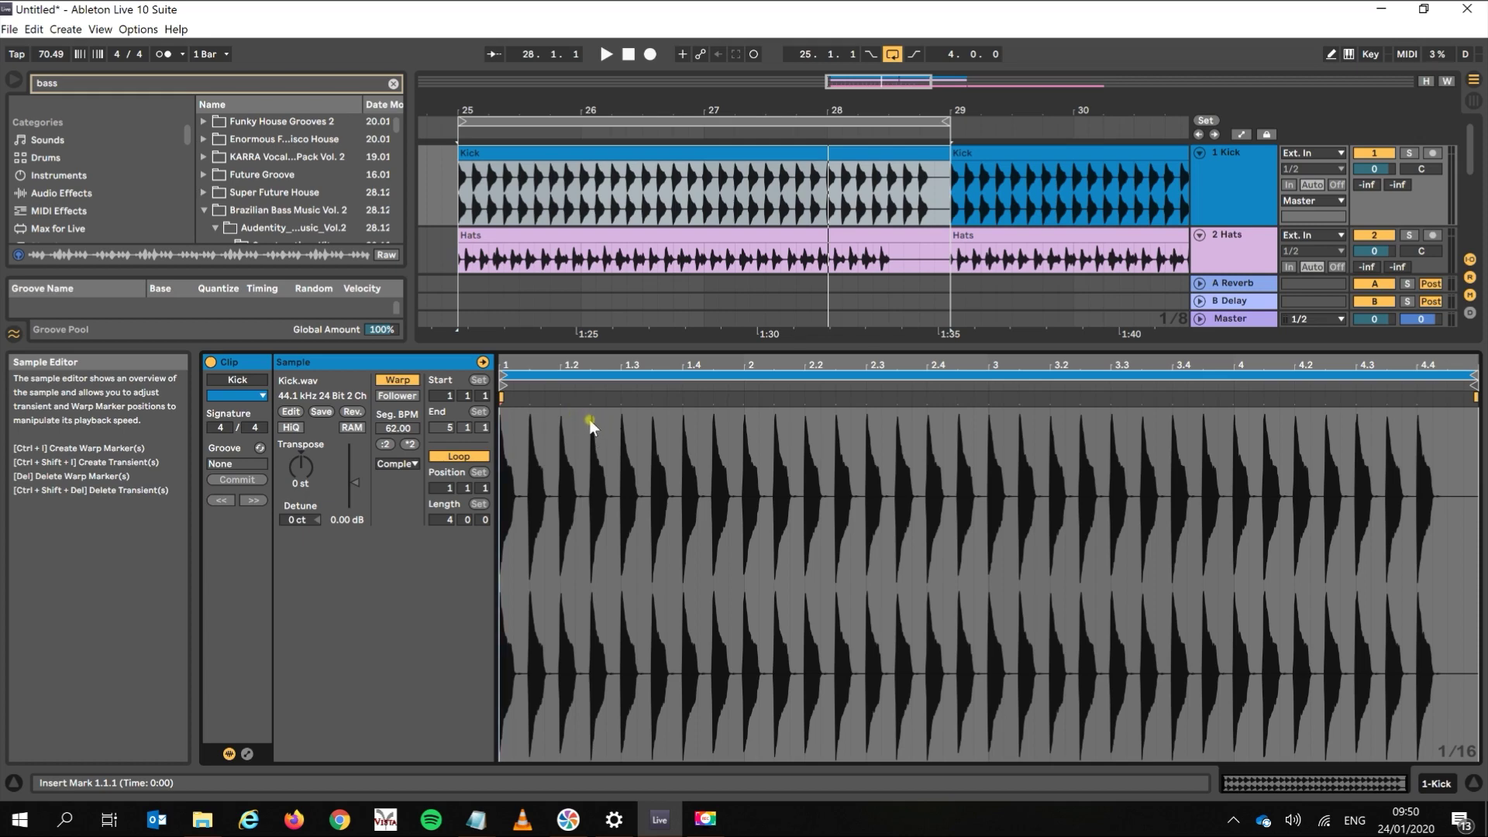
pyautogui.moveTo(583, 348)
pyautogui.mouseDown()
pyautogui.moveTo(563, 525)
pyautogui.moveTo(577, 352)
pyautogui.mouseUp()
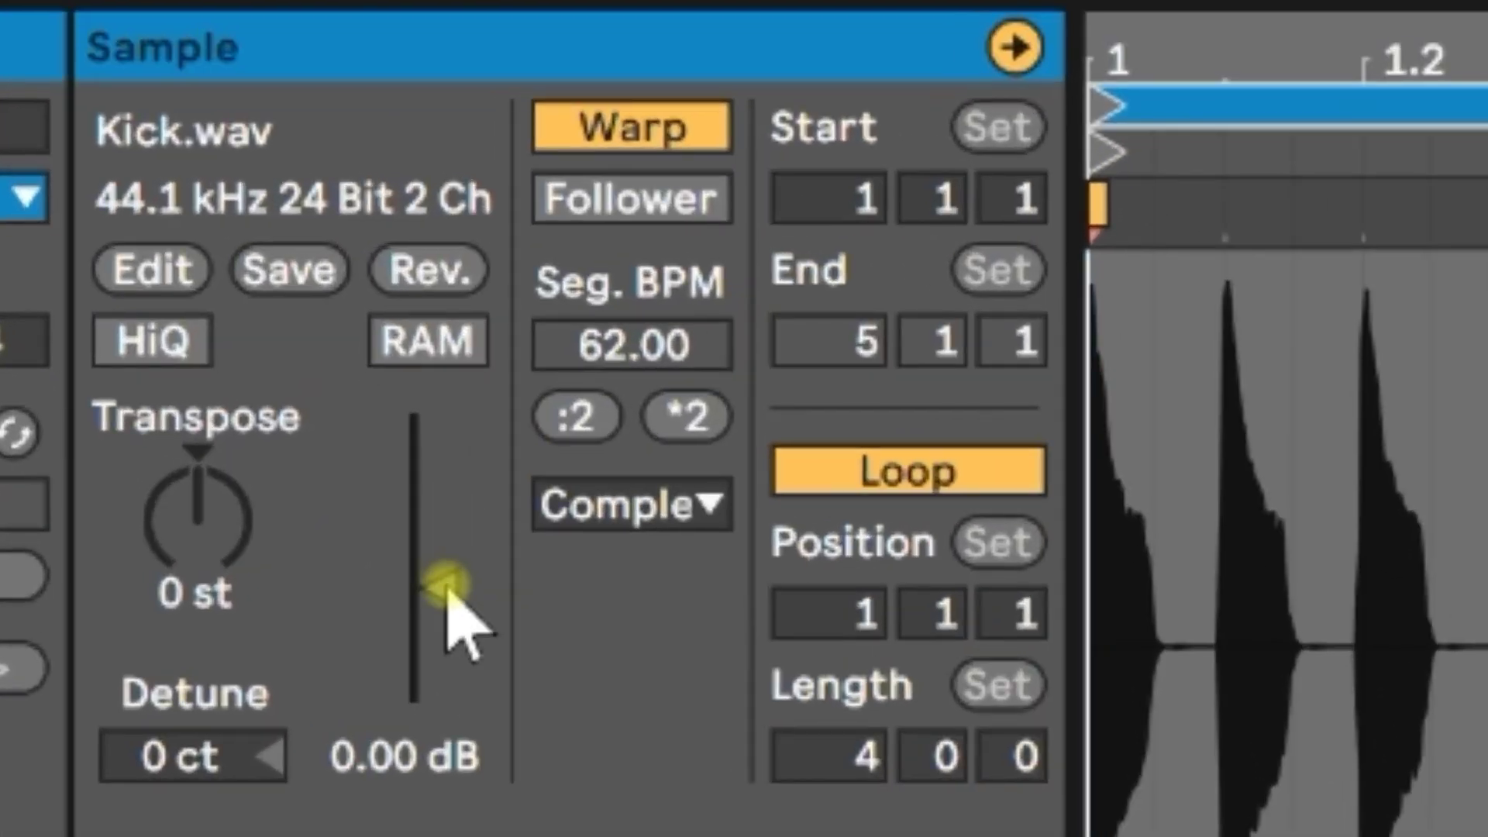
# - Lower the clip gain of the first Kick clip to -2.79 dB and of the first Hats clip to -0.78 dB
pyautogui.click(447, 588)
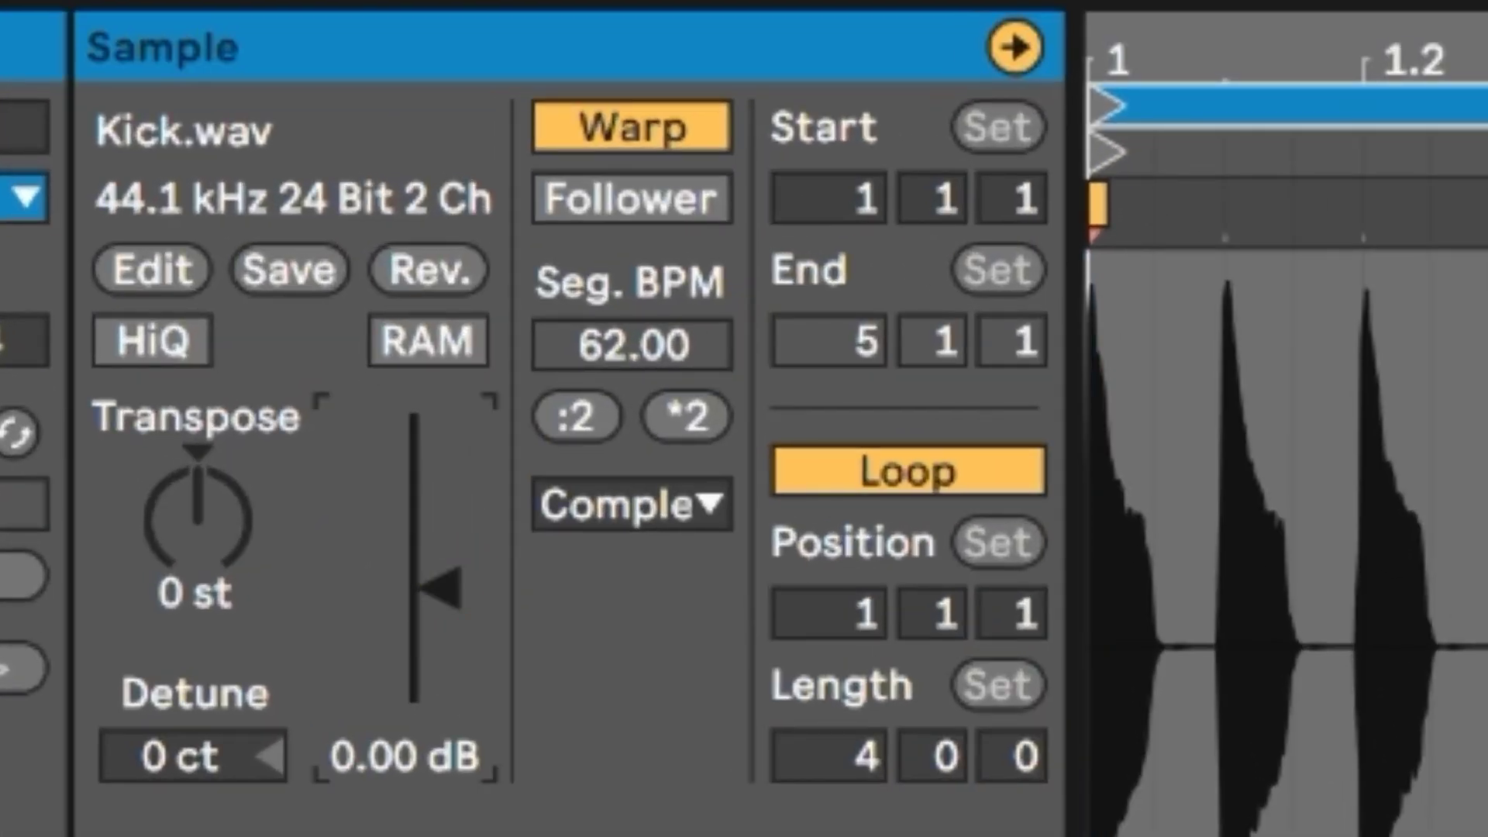
pyautogui.moveTo(447, 587); pyautogui.dragTo(447, 603)
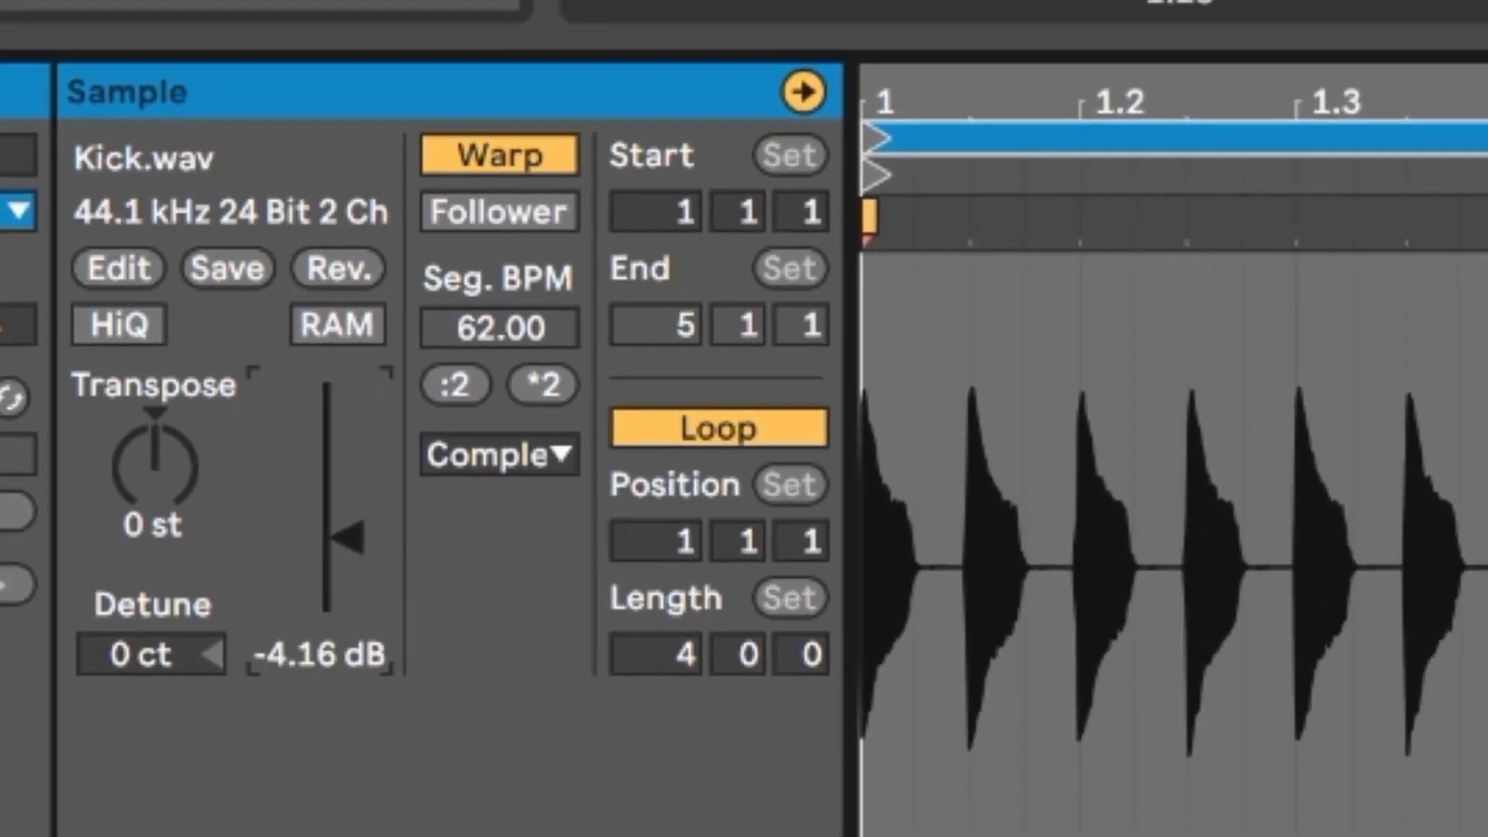
pyautogui.moveTo(359, 552); pyautogui.dragTo(359, 540)
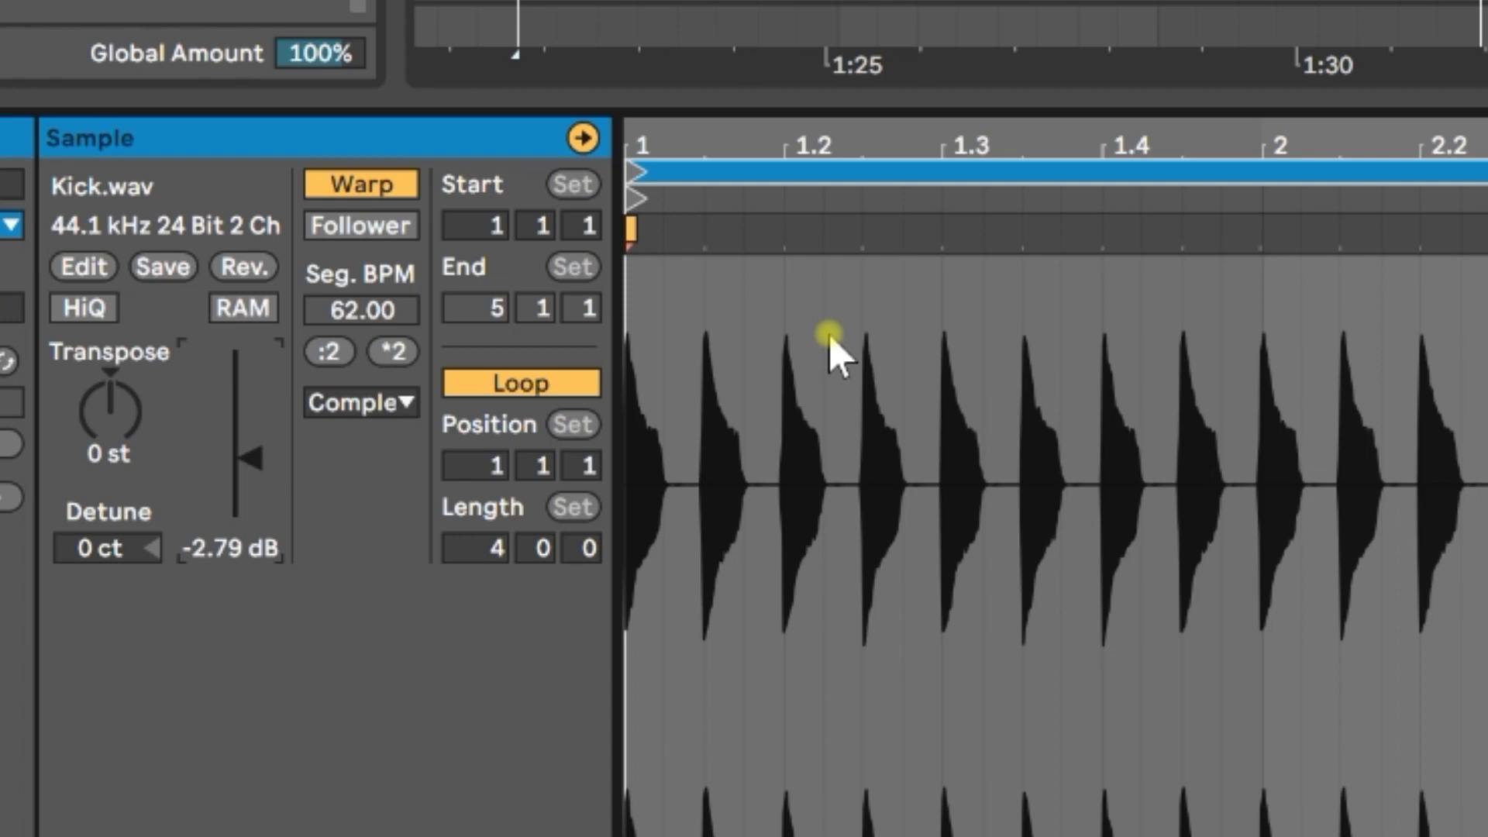
pyautogui.press('space')
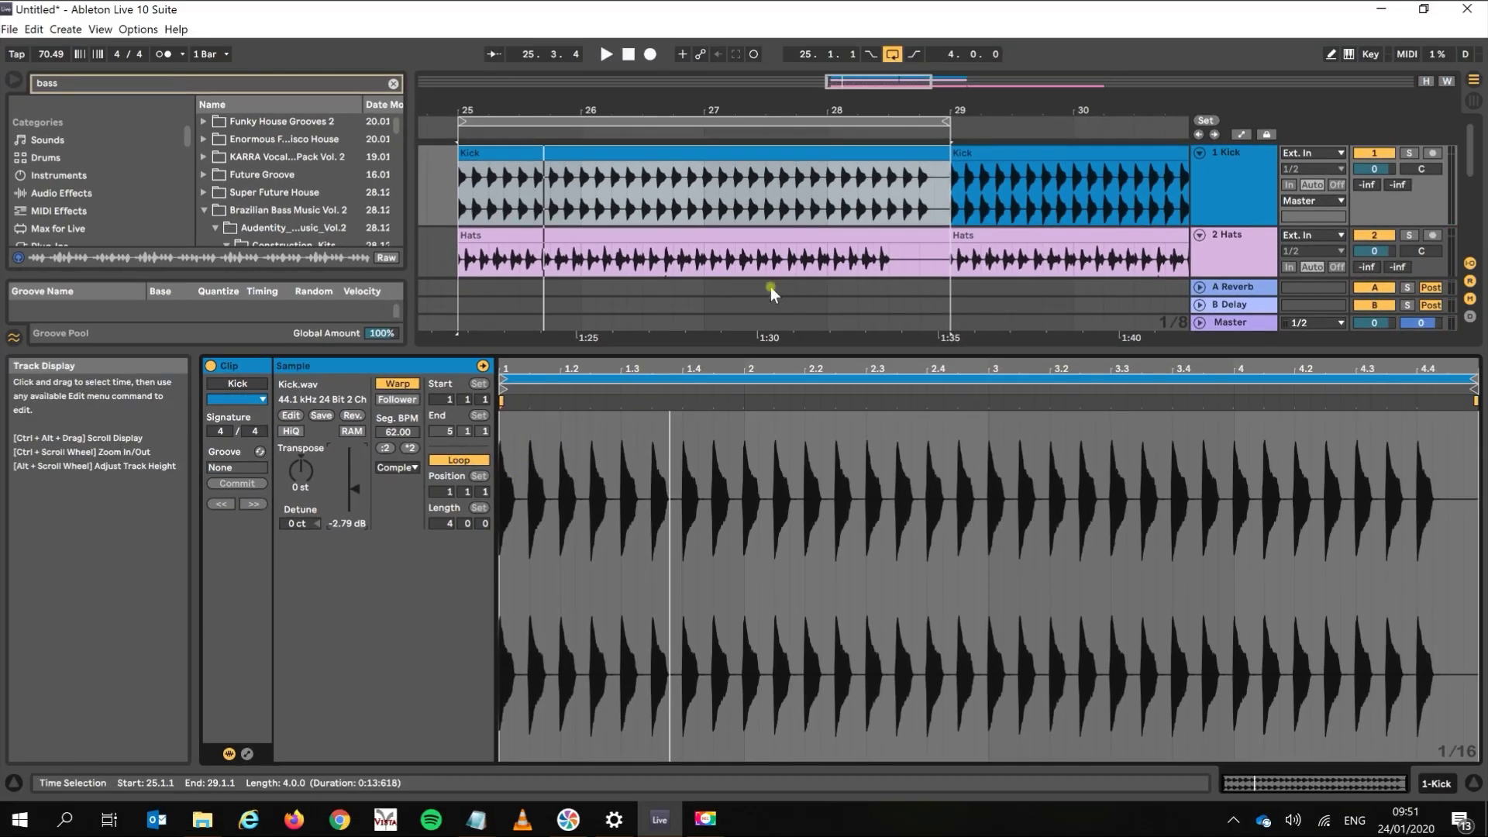
pyautogui.click(782, 236)
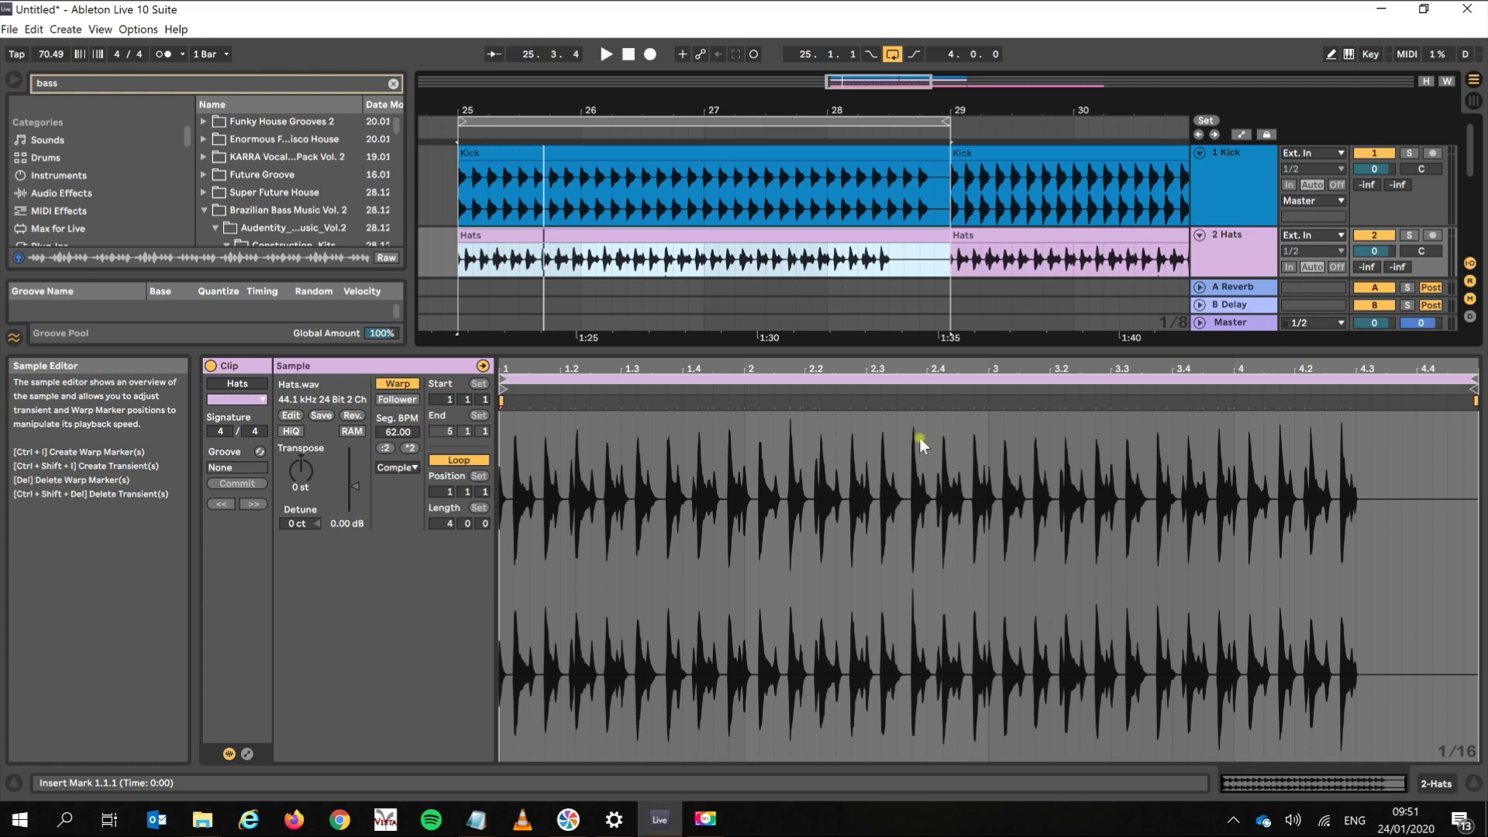
pyautogui.moveTo(357, 489); pyautogui.dragTo(357, 493)
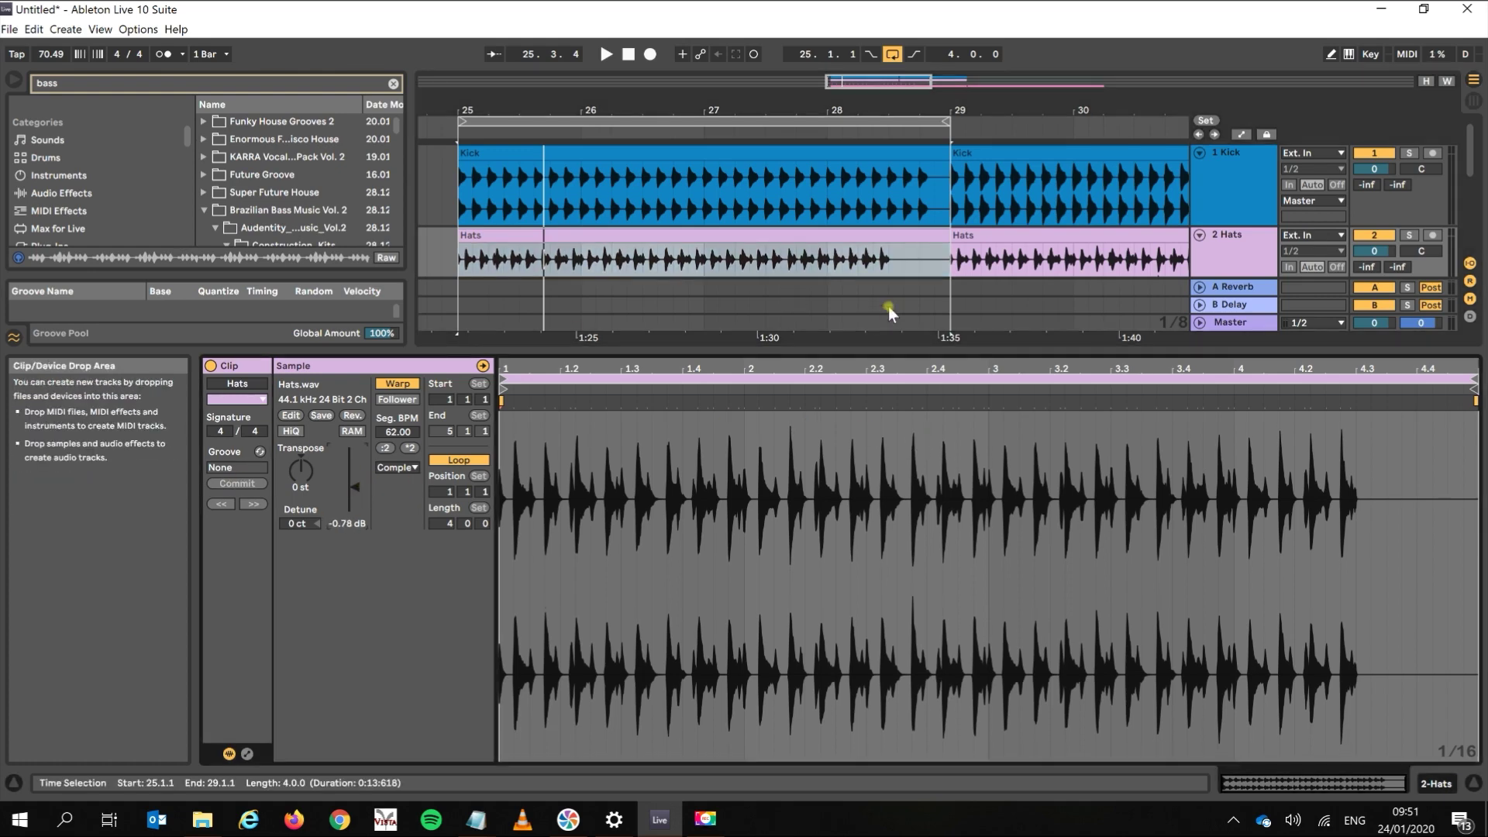
# - Select all 16 snare clips inside the loop from bar 25 to bar 29 and lower their gain to -3.10 dB
pyautogui.moveTo(1470, 161); pyautogui.dragTo(1471, 205)
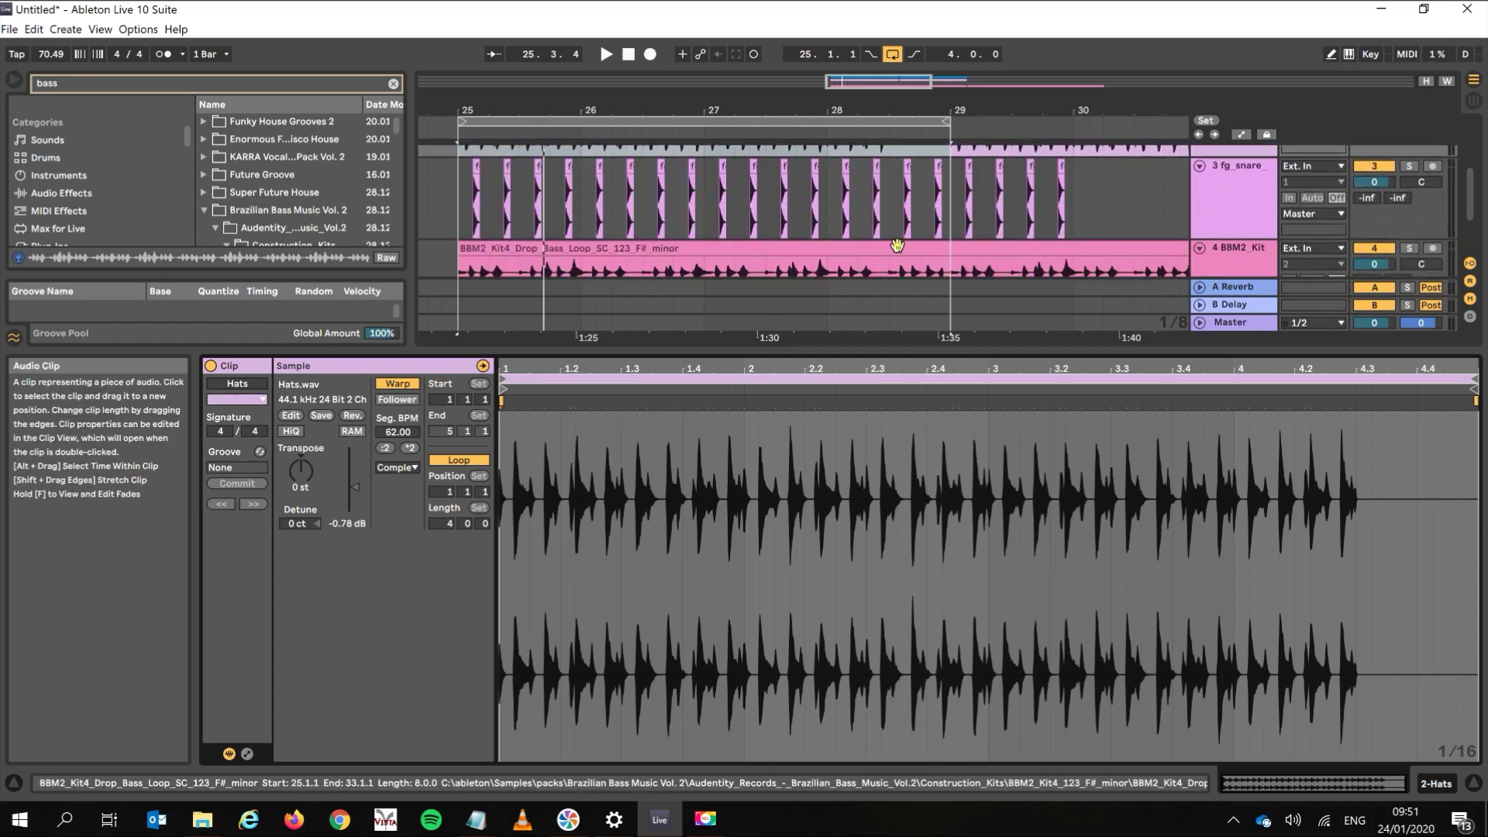
pyautogui.click(754, 170)
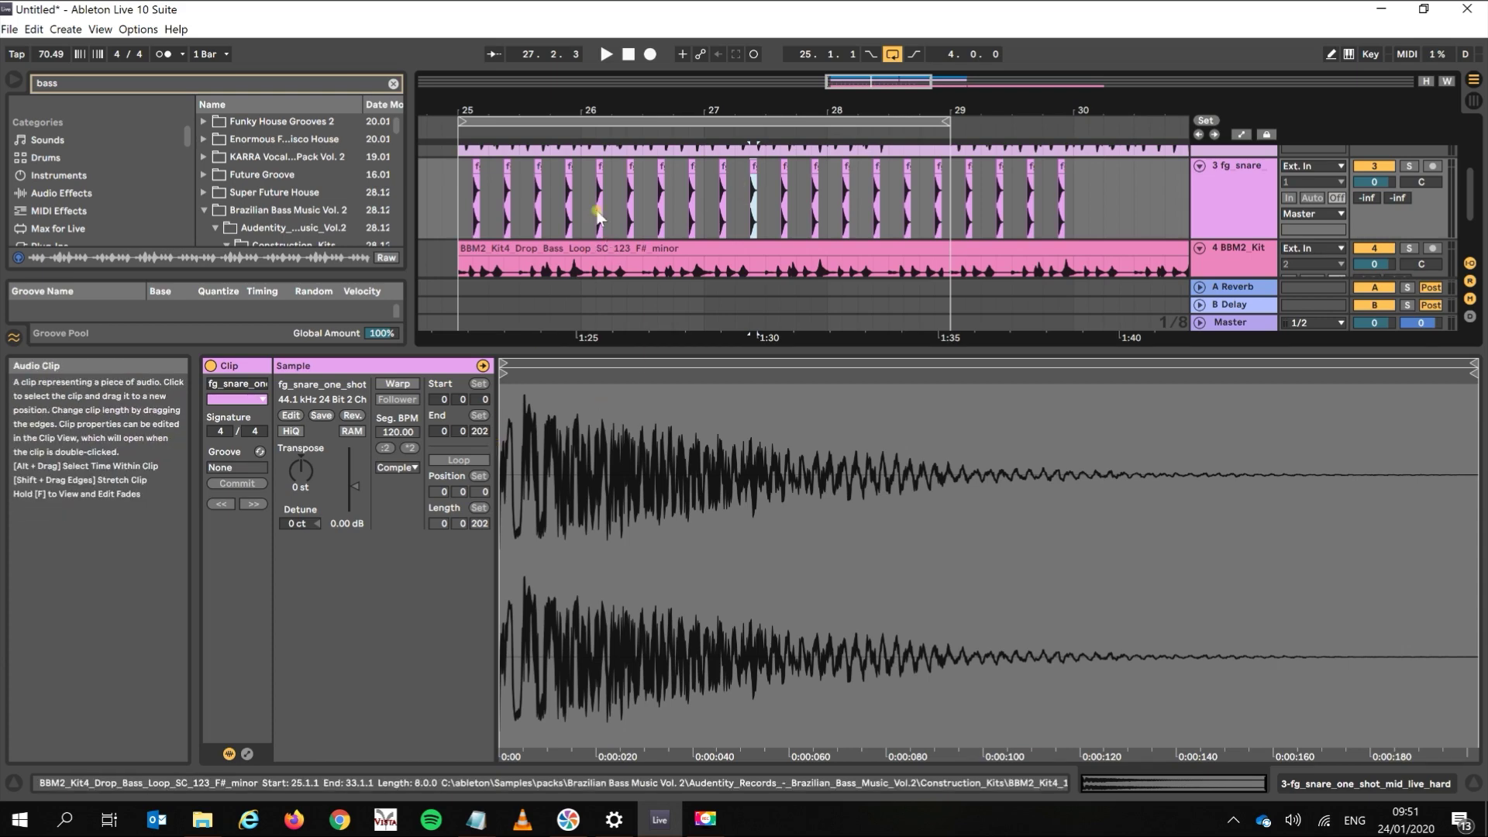
pyautogui.click(477, 166)
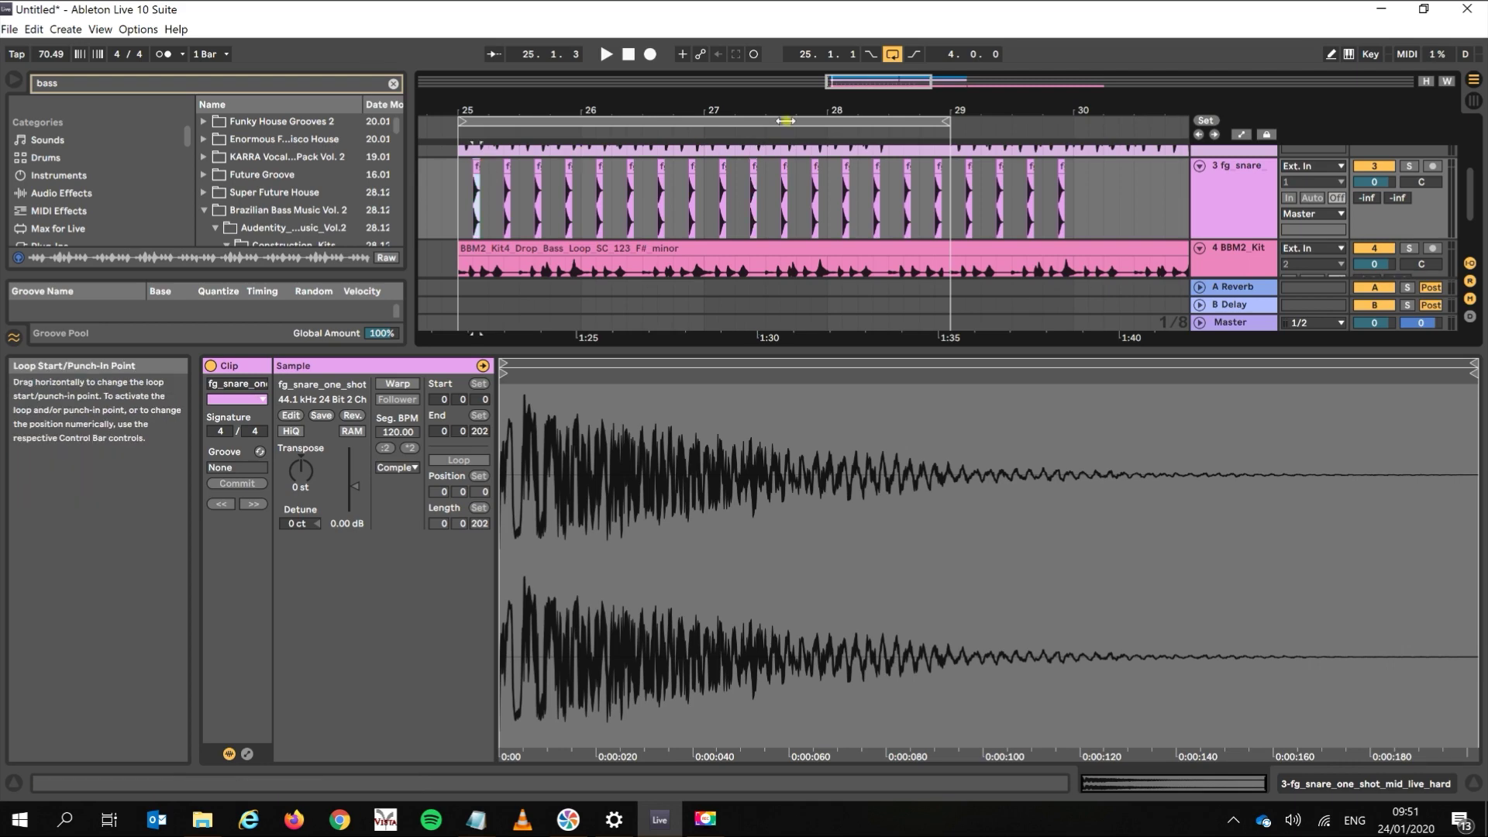
pyautogui.keyDown('shift'); pyautogui.click(940, 163); pyautogui.keyUp('shift')
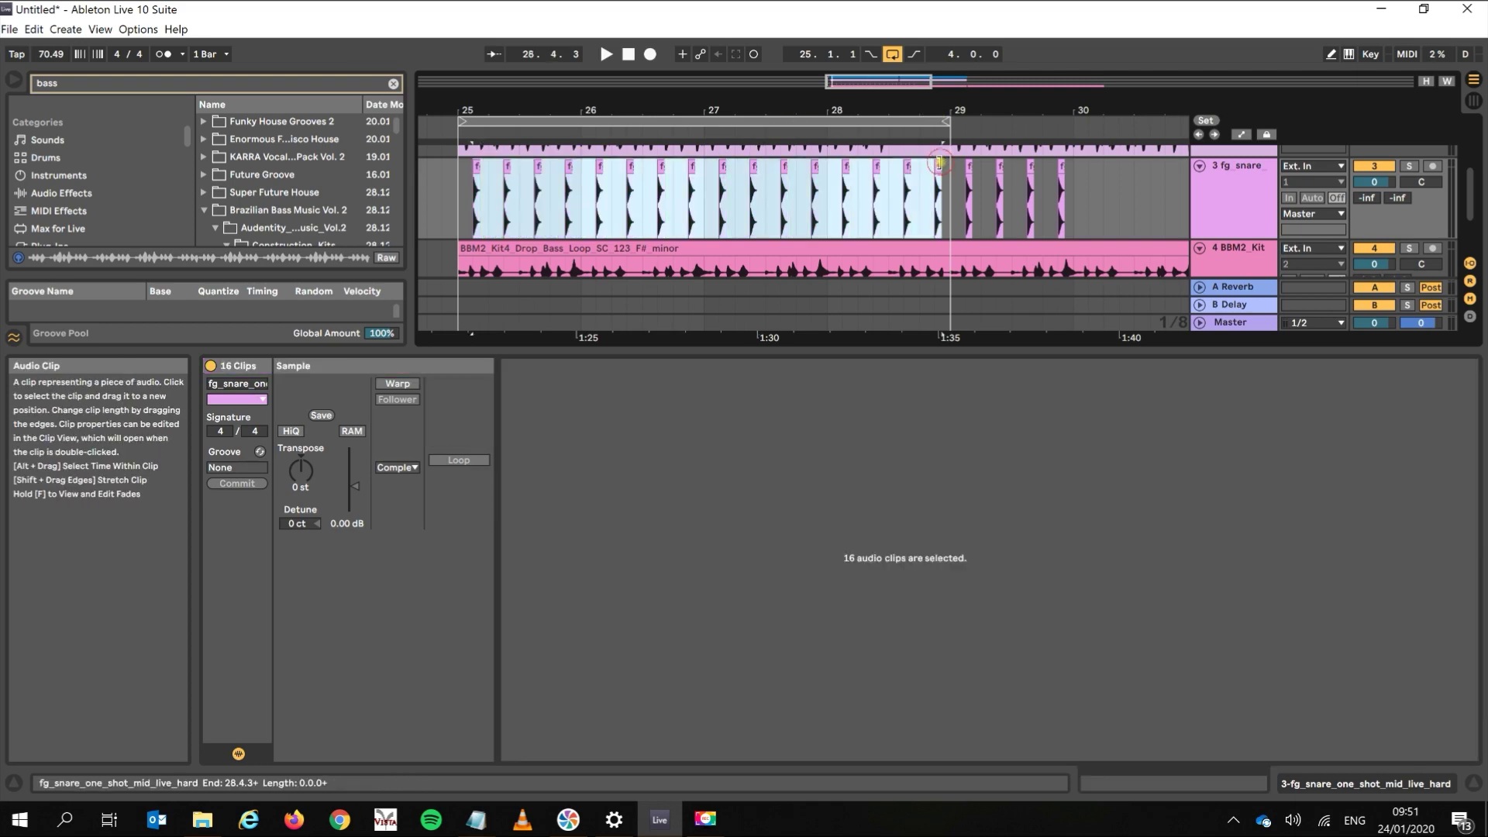
pyautogui.click(353, 486)
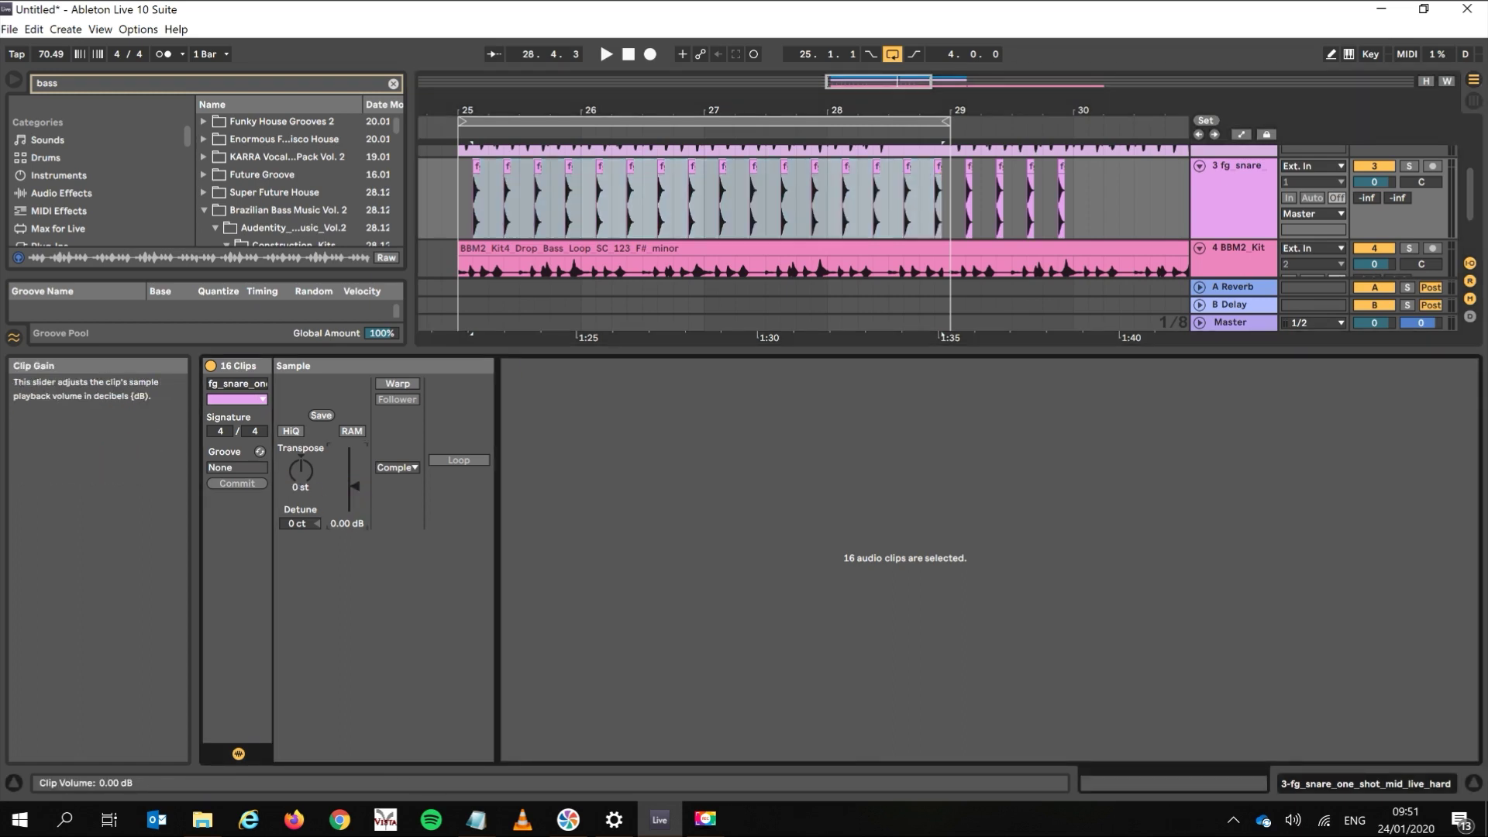
pyautogui.moveTo(353, 486); pyautogui.dragTo(353, 492)
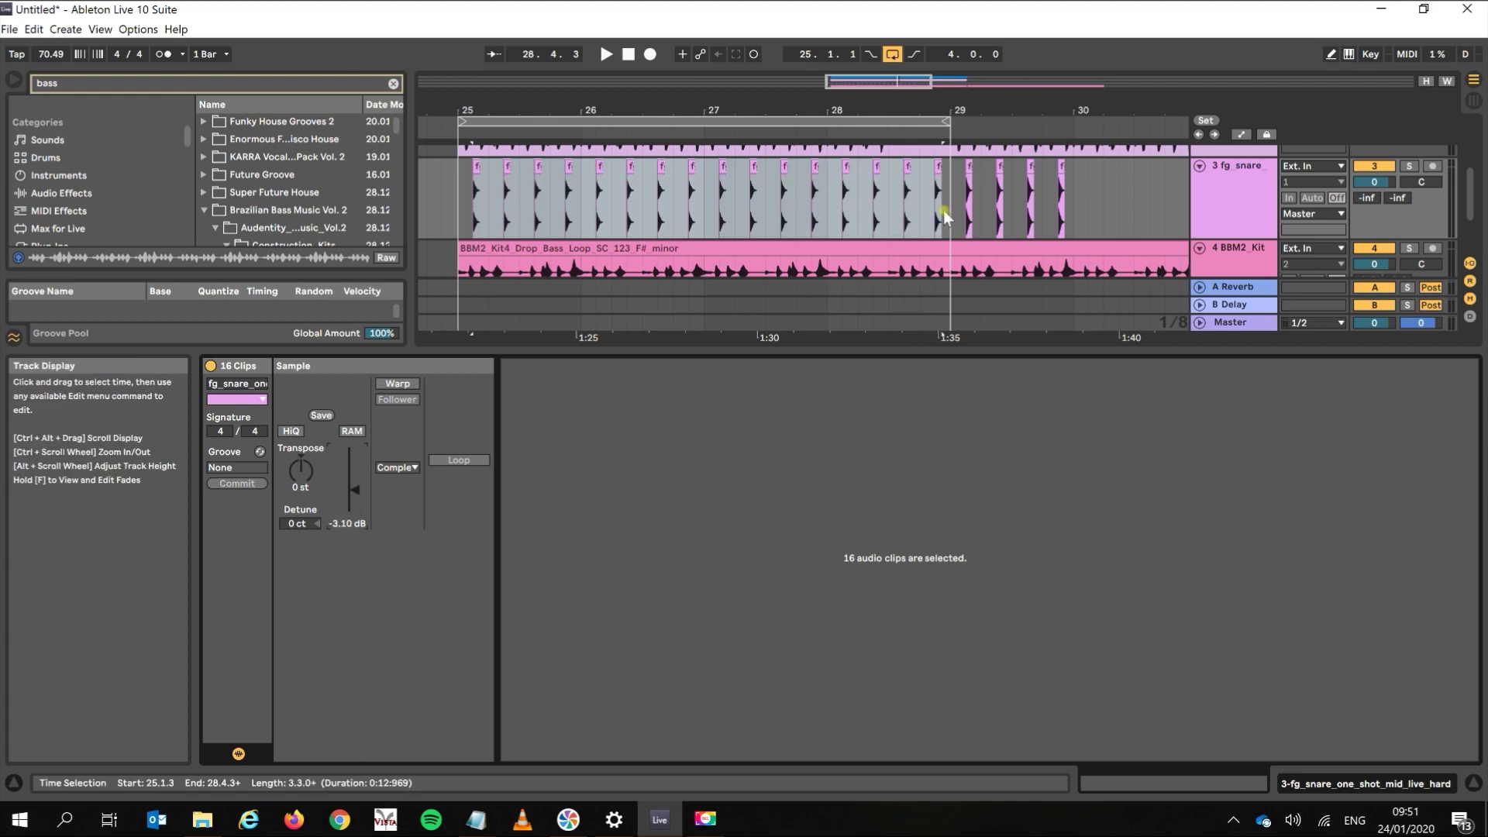
# - Consolidate the snare track from bar 25 to bar 29 into one clip and set its gain to -4.10 dB, checking by playback
pyautogui.moveTo(948, 216); pyautogui.dragTo(462, 192)
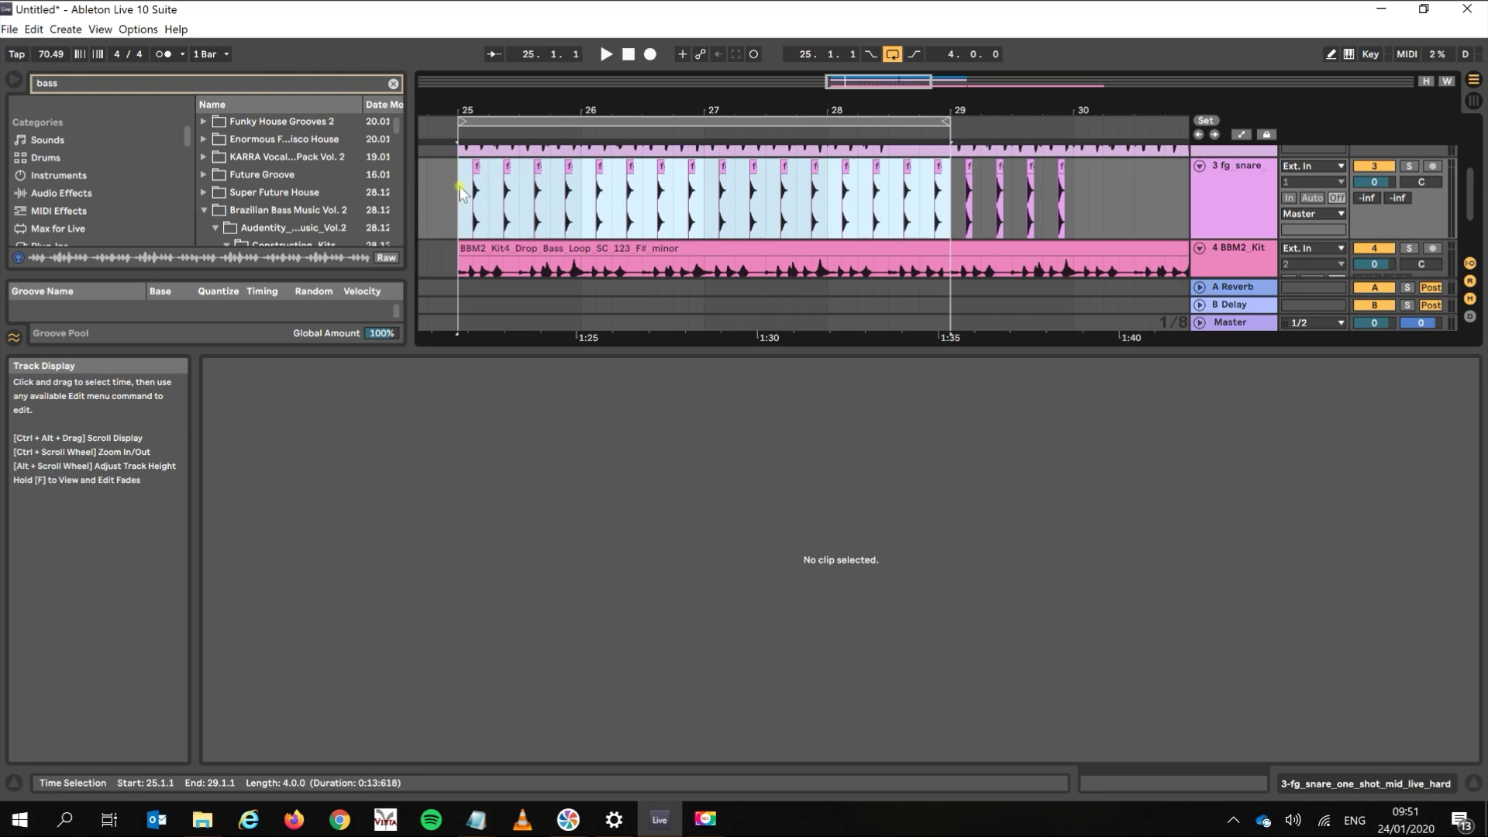
pyautogui.hotkey('ctrl', 'j')
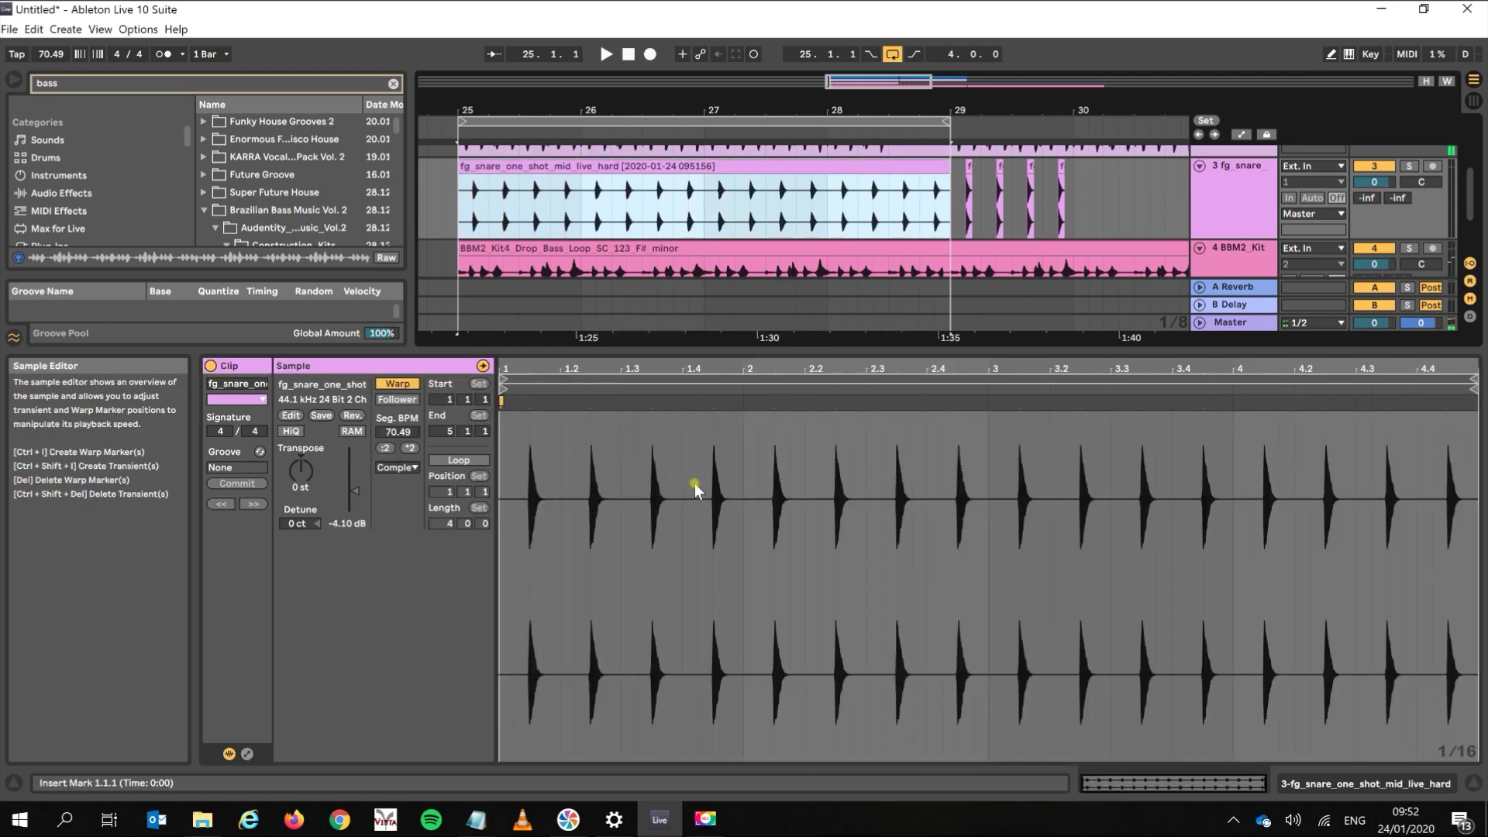
pyautogui.press('space')
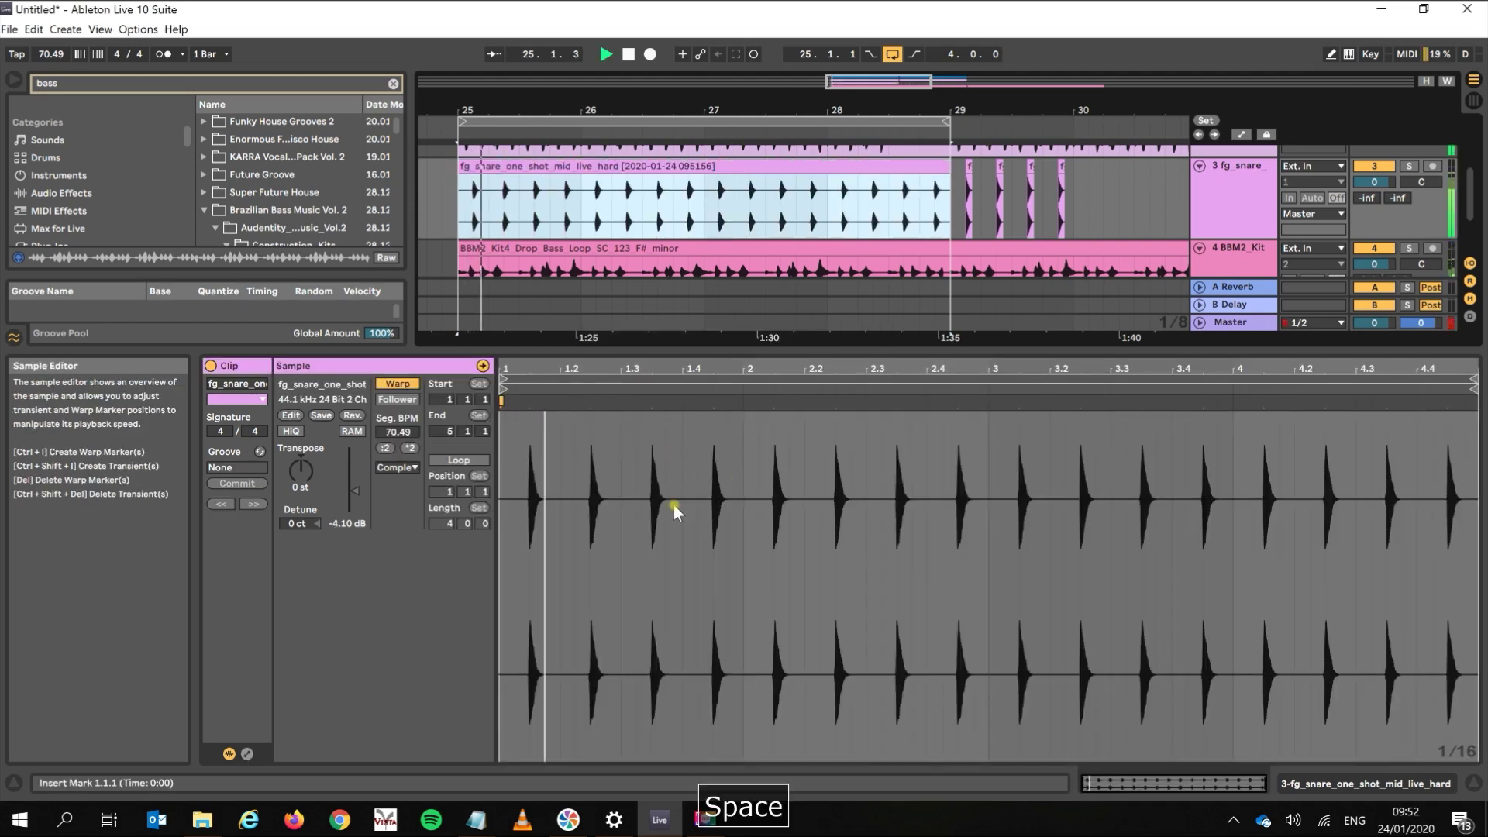
pyautogui.press('space')
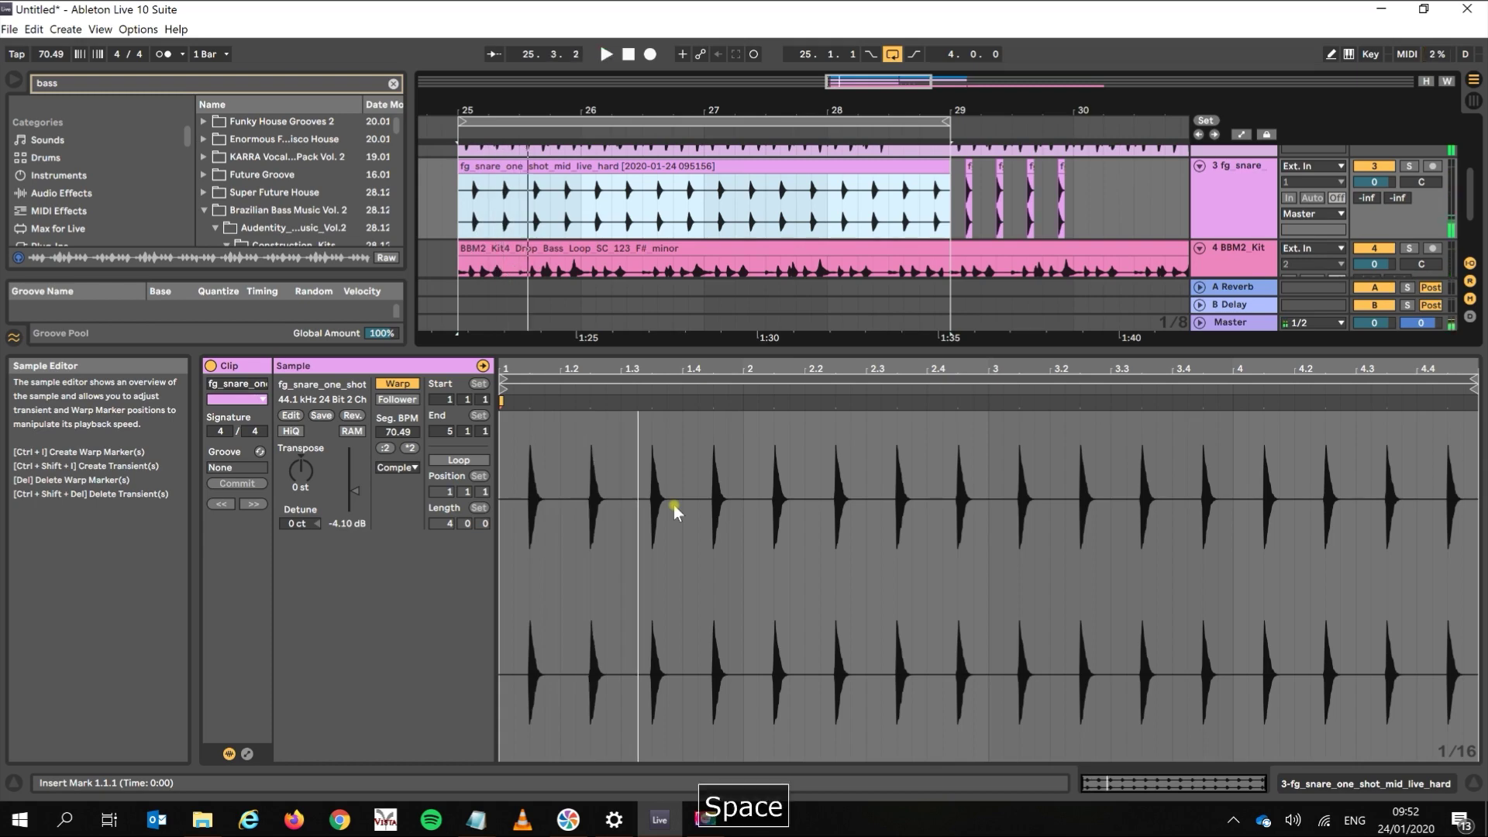
# - Lower the bass loop clip's gain to -1.18 dB with a playback check, and shrink the clip view to show all tracks
pyautogui.click(543, 245)
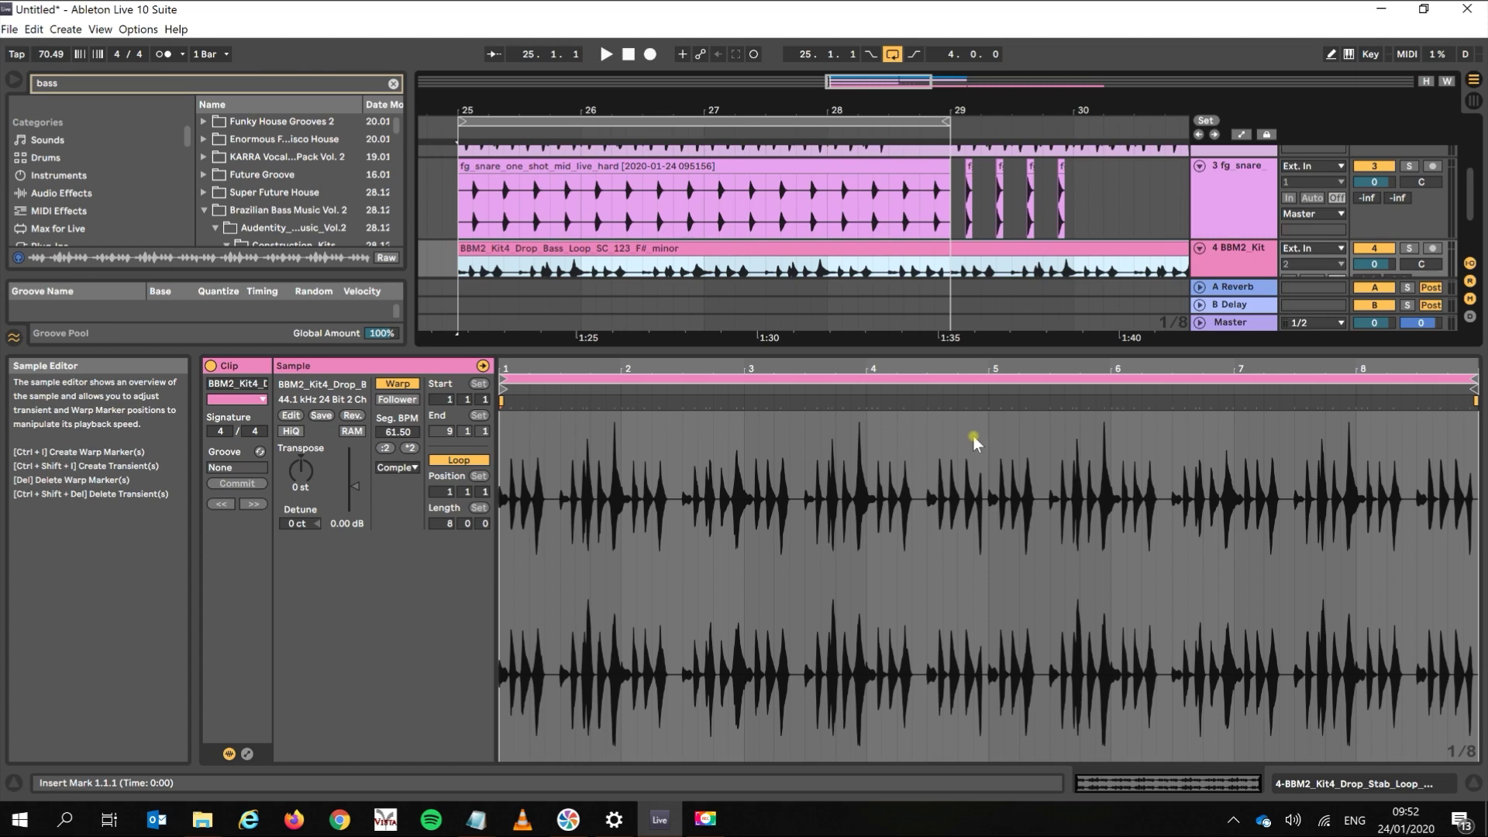
pyautogui.moveTo(359, 488); pyautogui.dragTo(359, 503)
pyautogui.press('space')
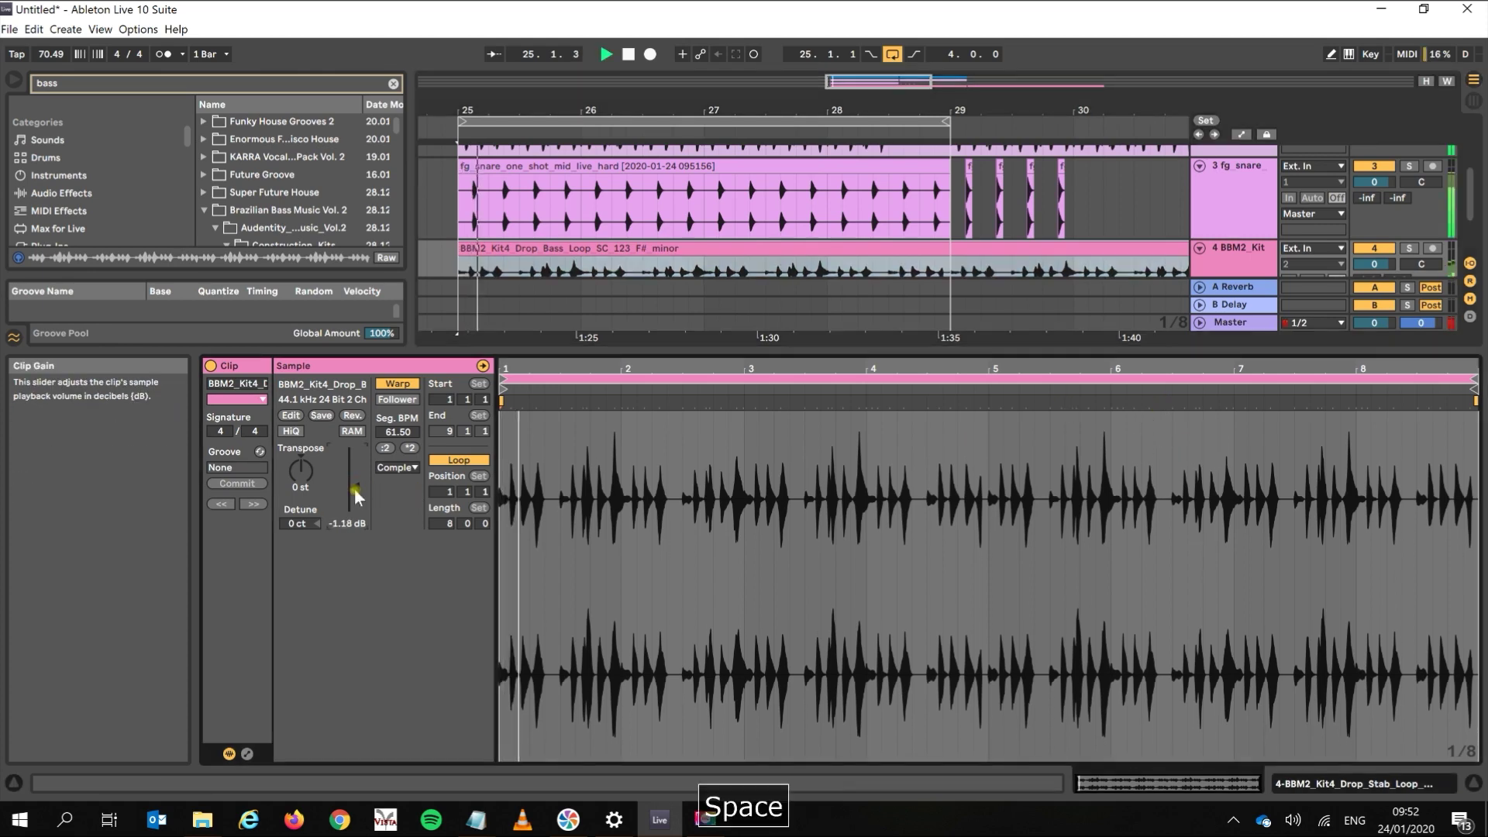
pyautogui.press('space')
pyautogui.moveTo(744, 351); pyautogui.dragTo(695, 648)
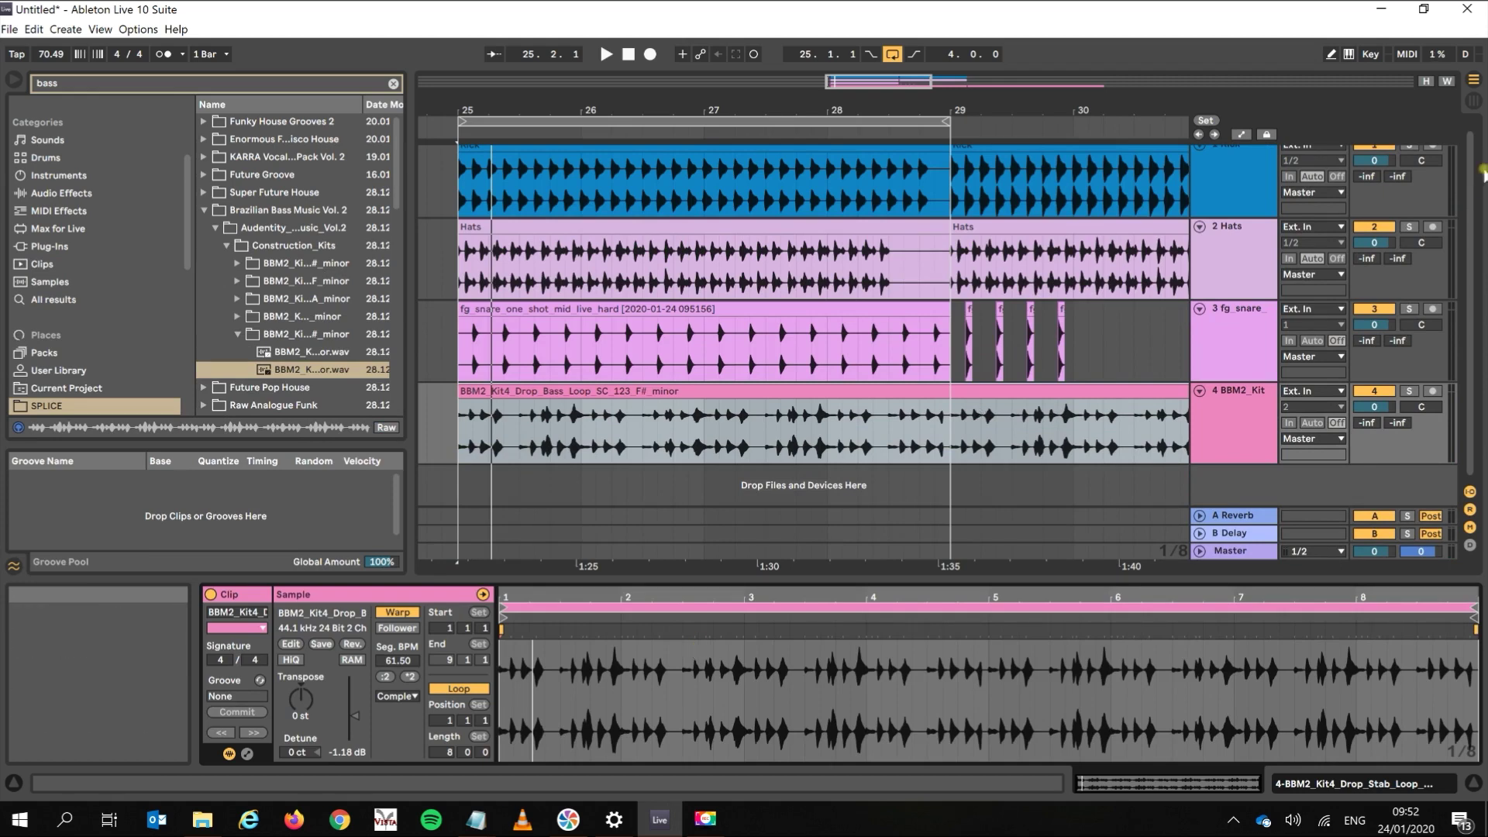
pyautogui.moveTo(1471, 192); pyautogui.dragTo(1480, 128)
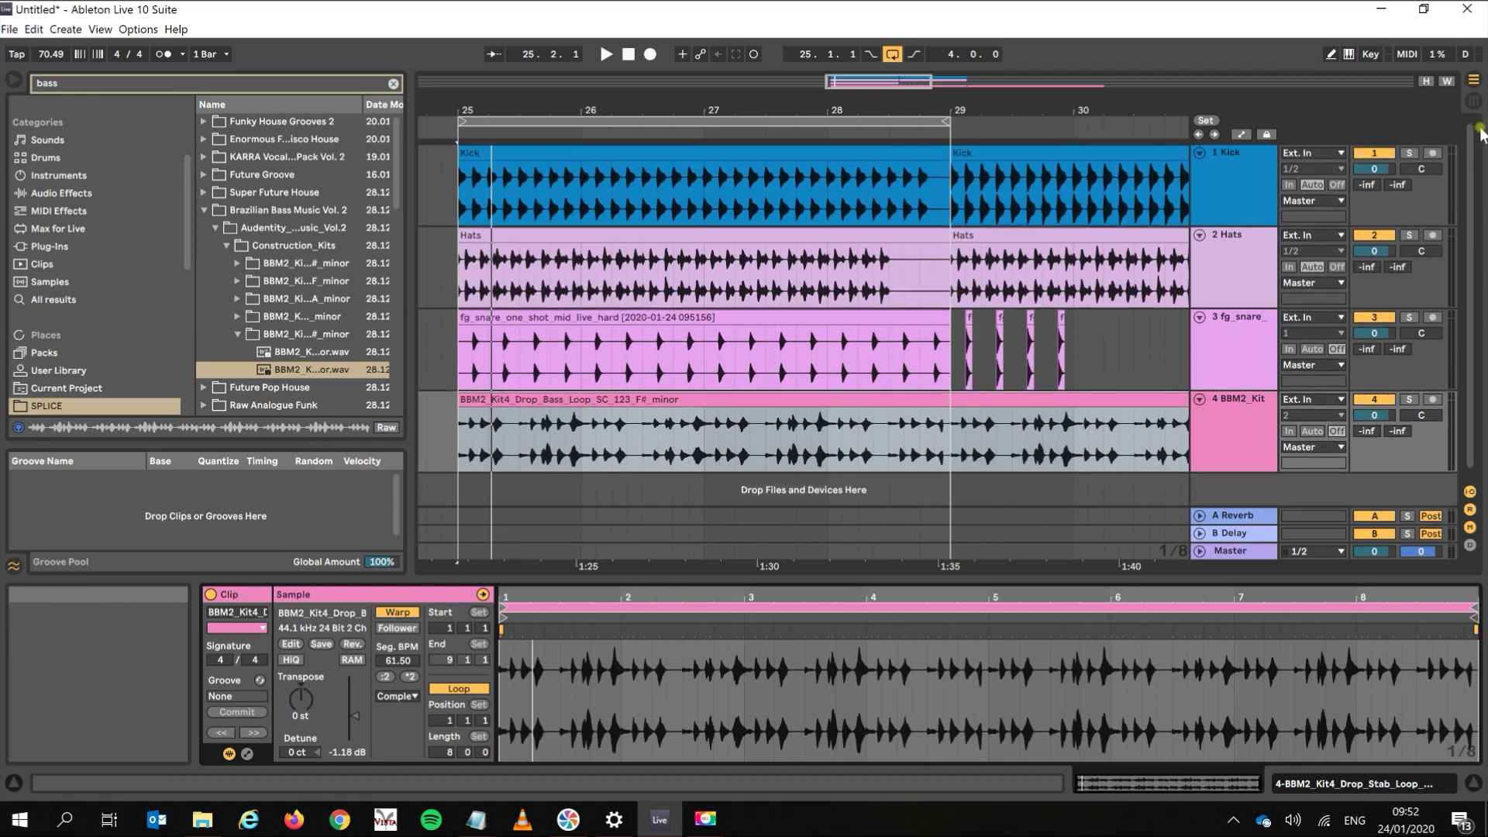
# - Select the Kick track and search the browser for "compress"
pyautogui.click(1223, 184)
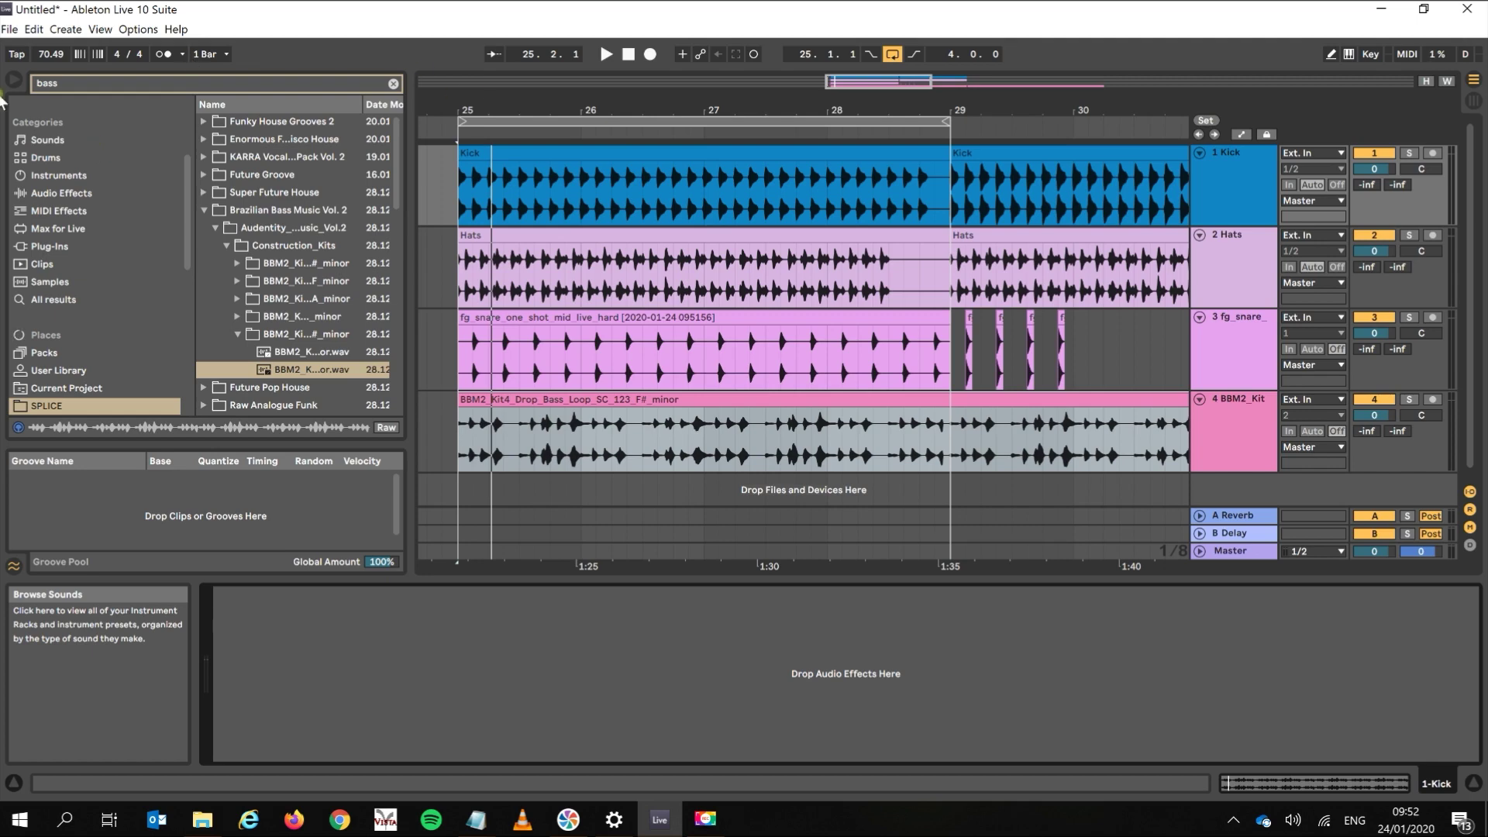
pyautogui.click(91, 81)
pyautogui.write('omp')
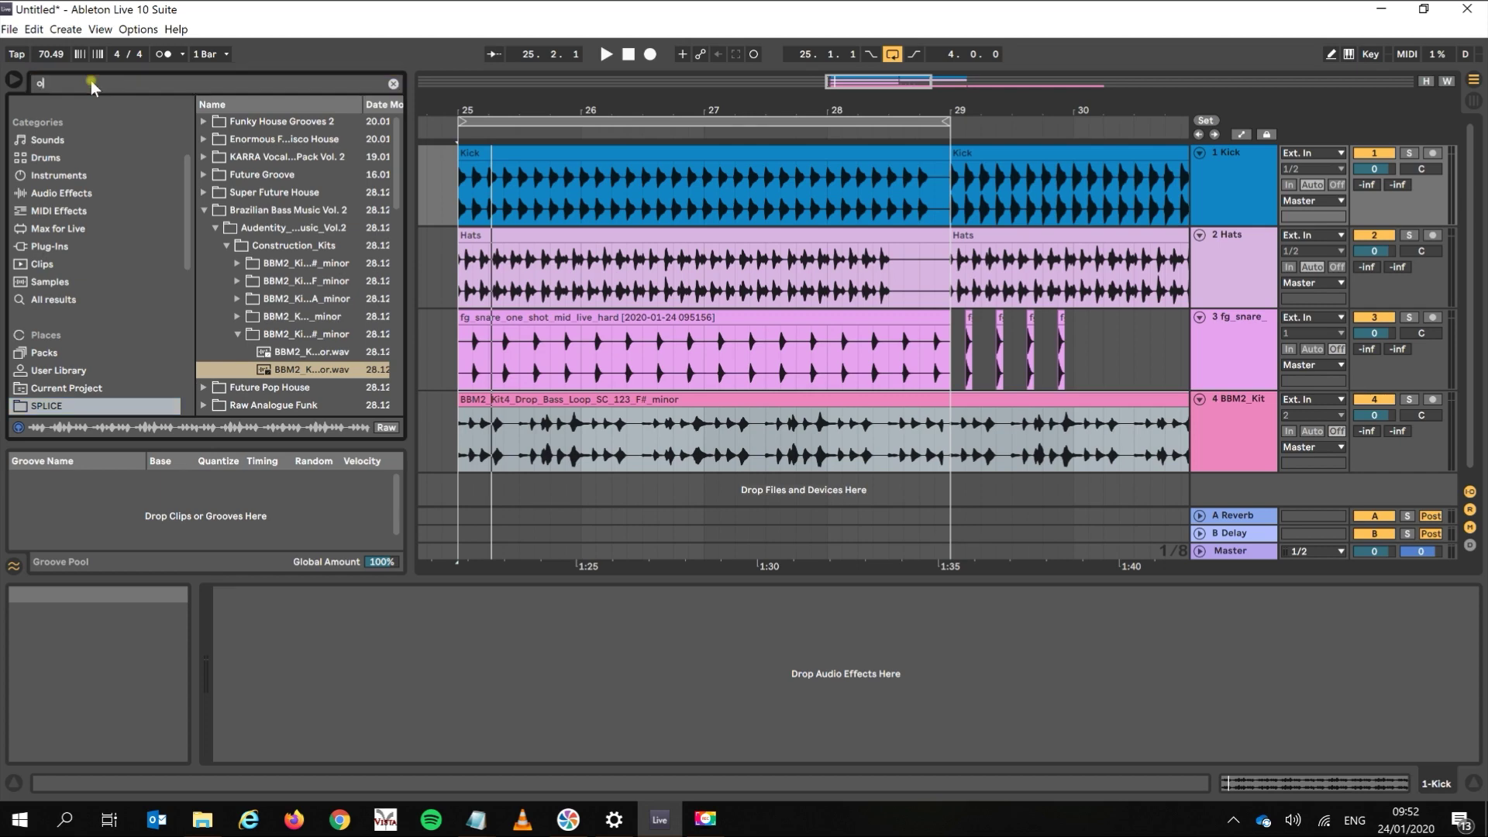
pyautogui.press('BackSpace')
pyautogui.press('BackSpace')
pyautogui.press('BackSpace')
pyautogui.write('c')
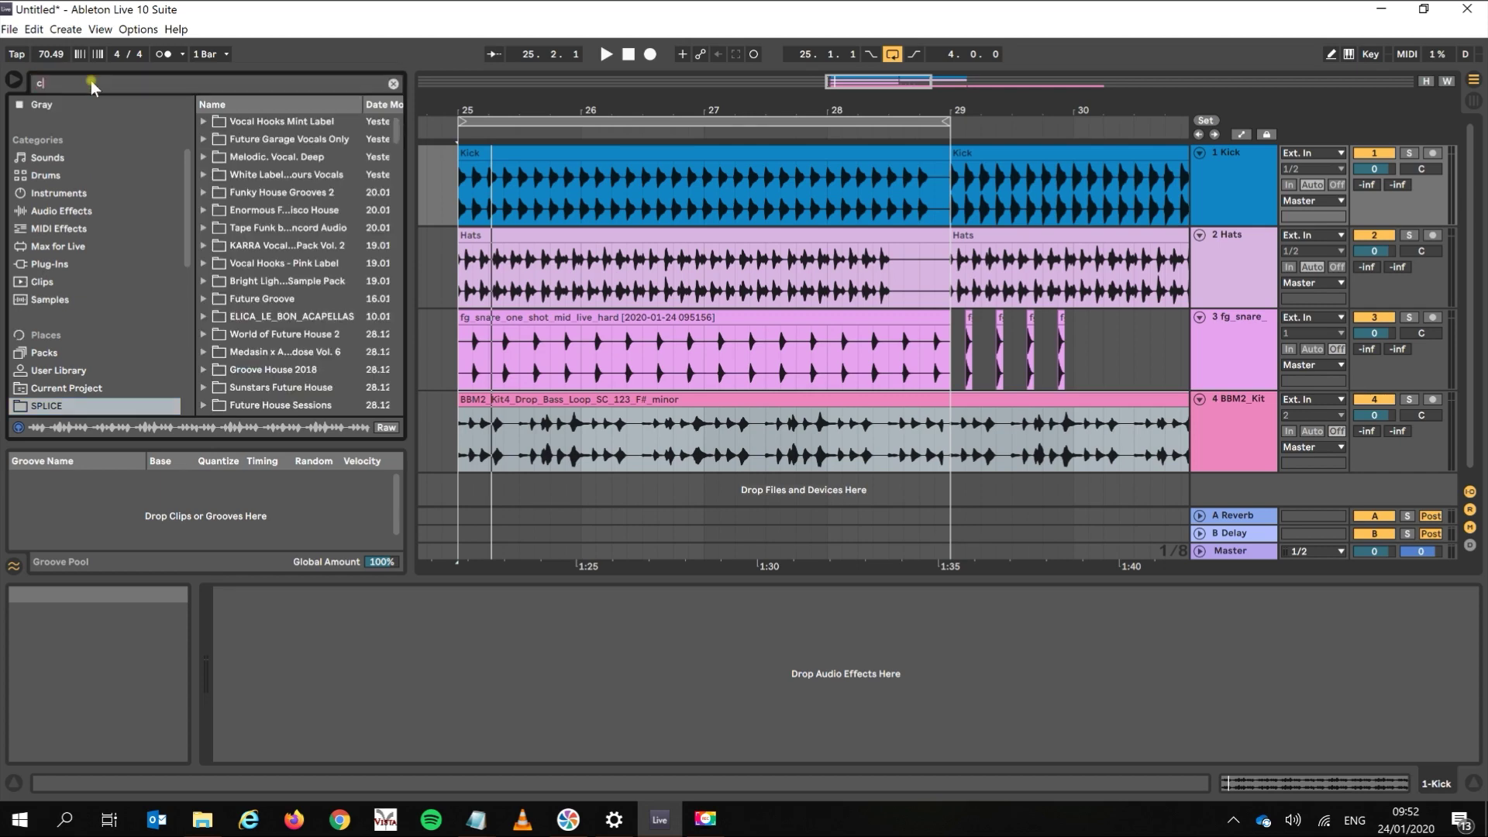
pyautogui.write('ompress')
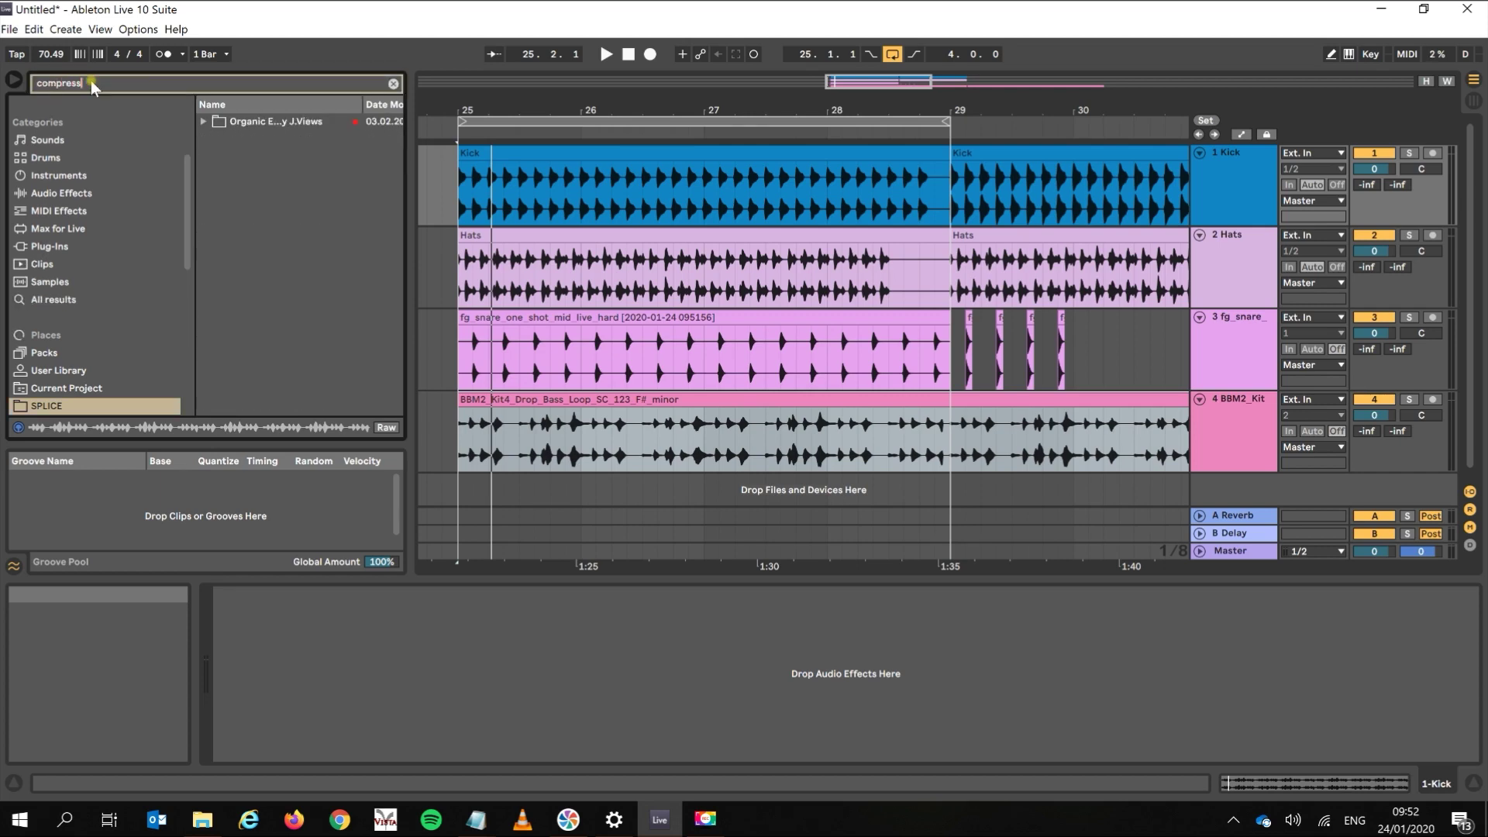
# - Add the Compressor from the audio effects to the Kick track and play the loop to hear it
pyautogui.click(64, 194)
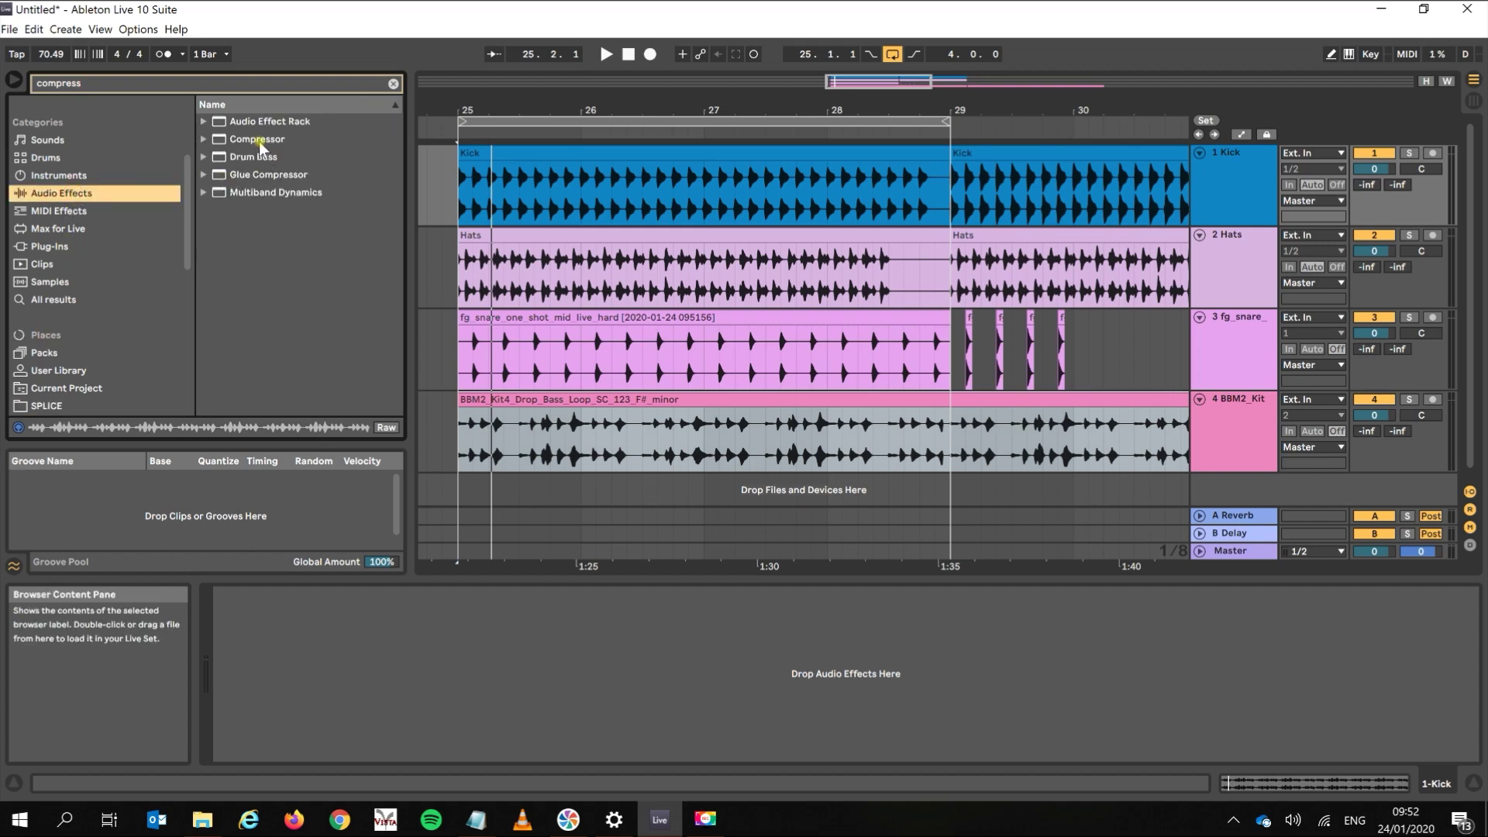
pyautogui.click(259, 141)
pyautogui.moveTo(573, 175); pyautogui.dragTo(573, 176)
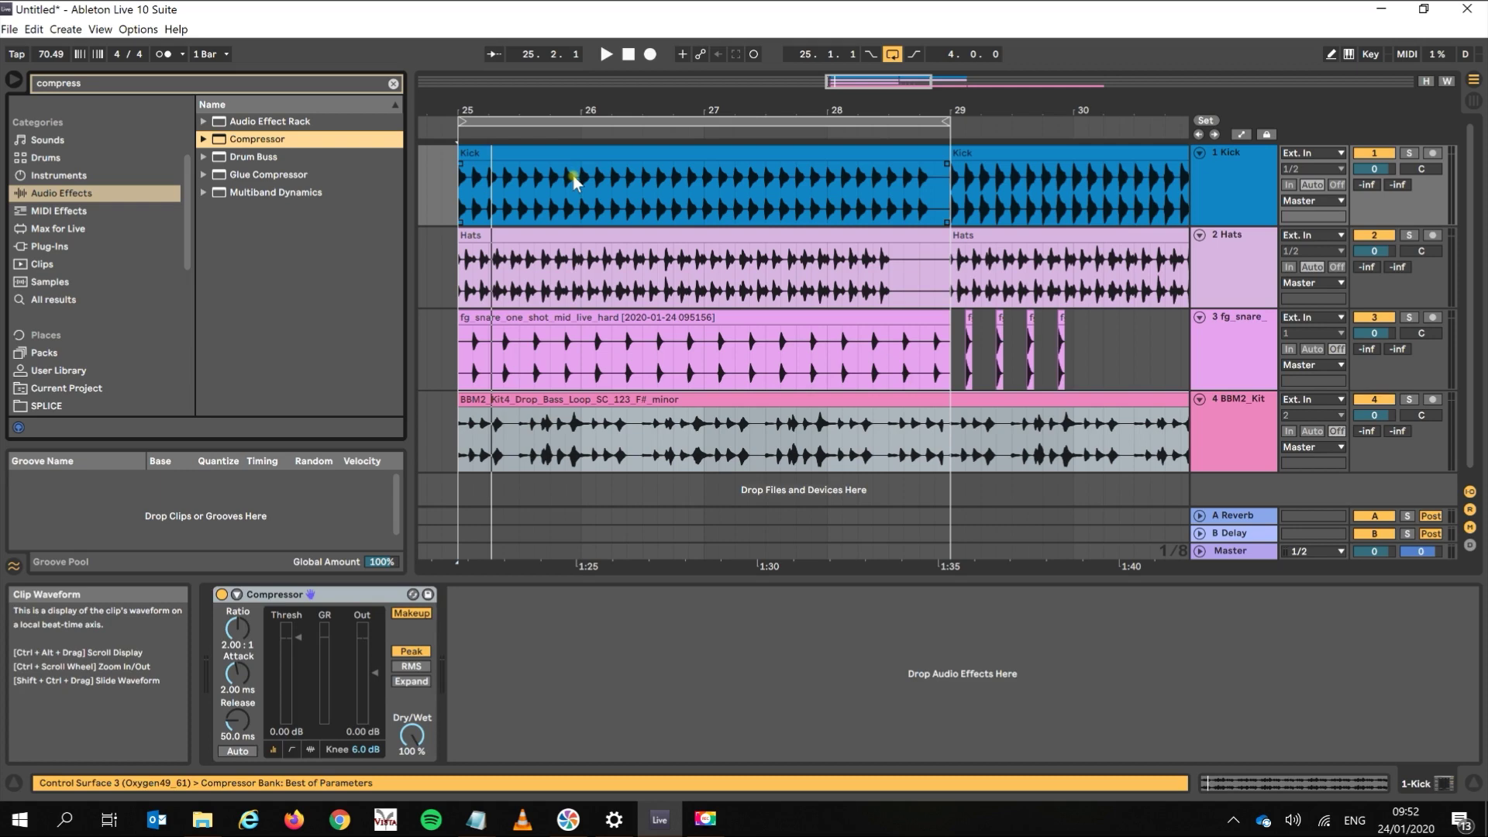
pyautogui.press('space')
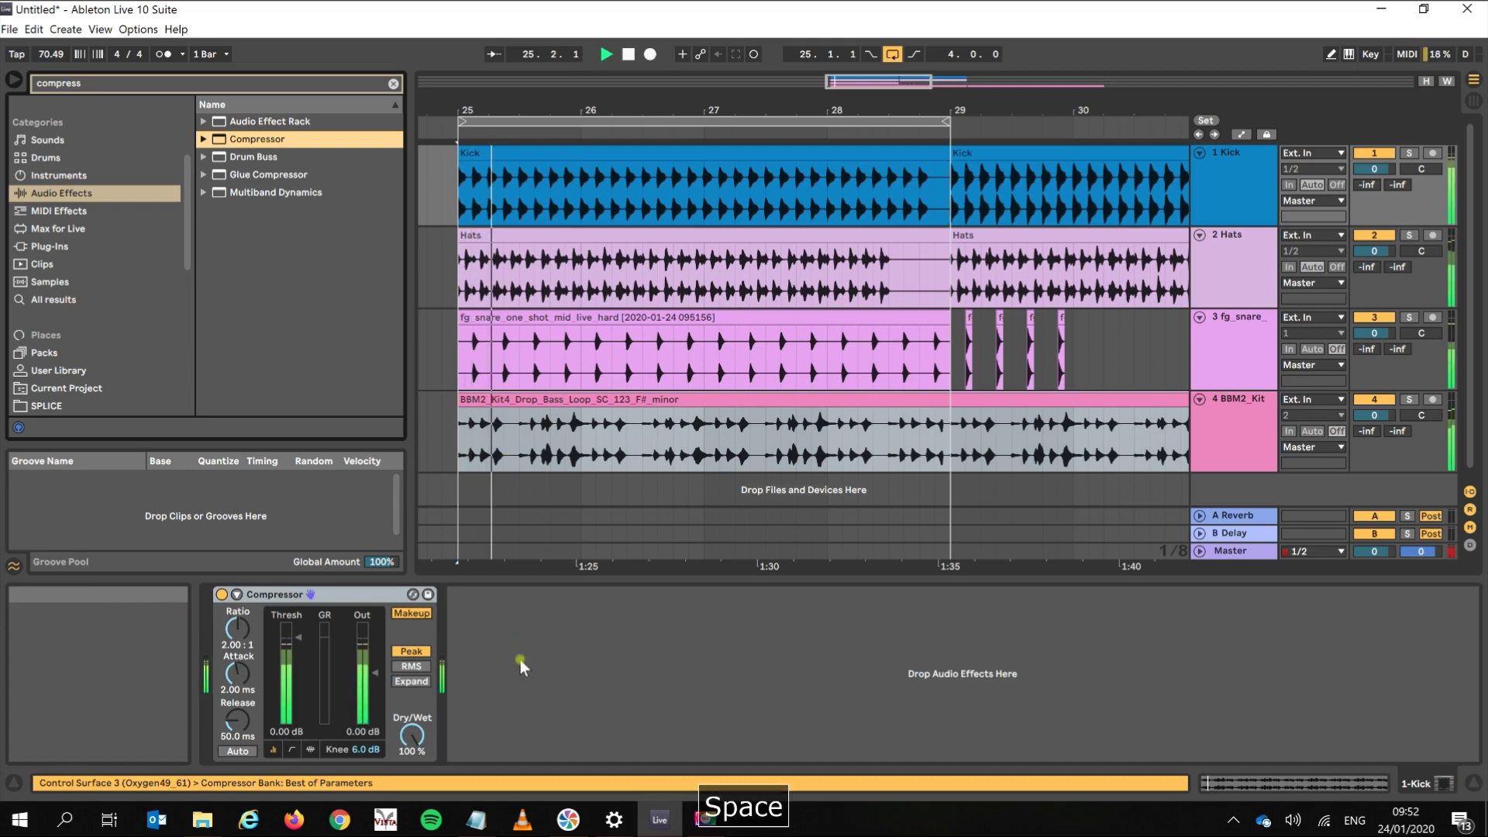
pyautogui.press('space')
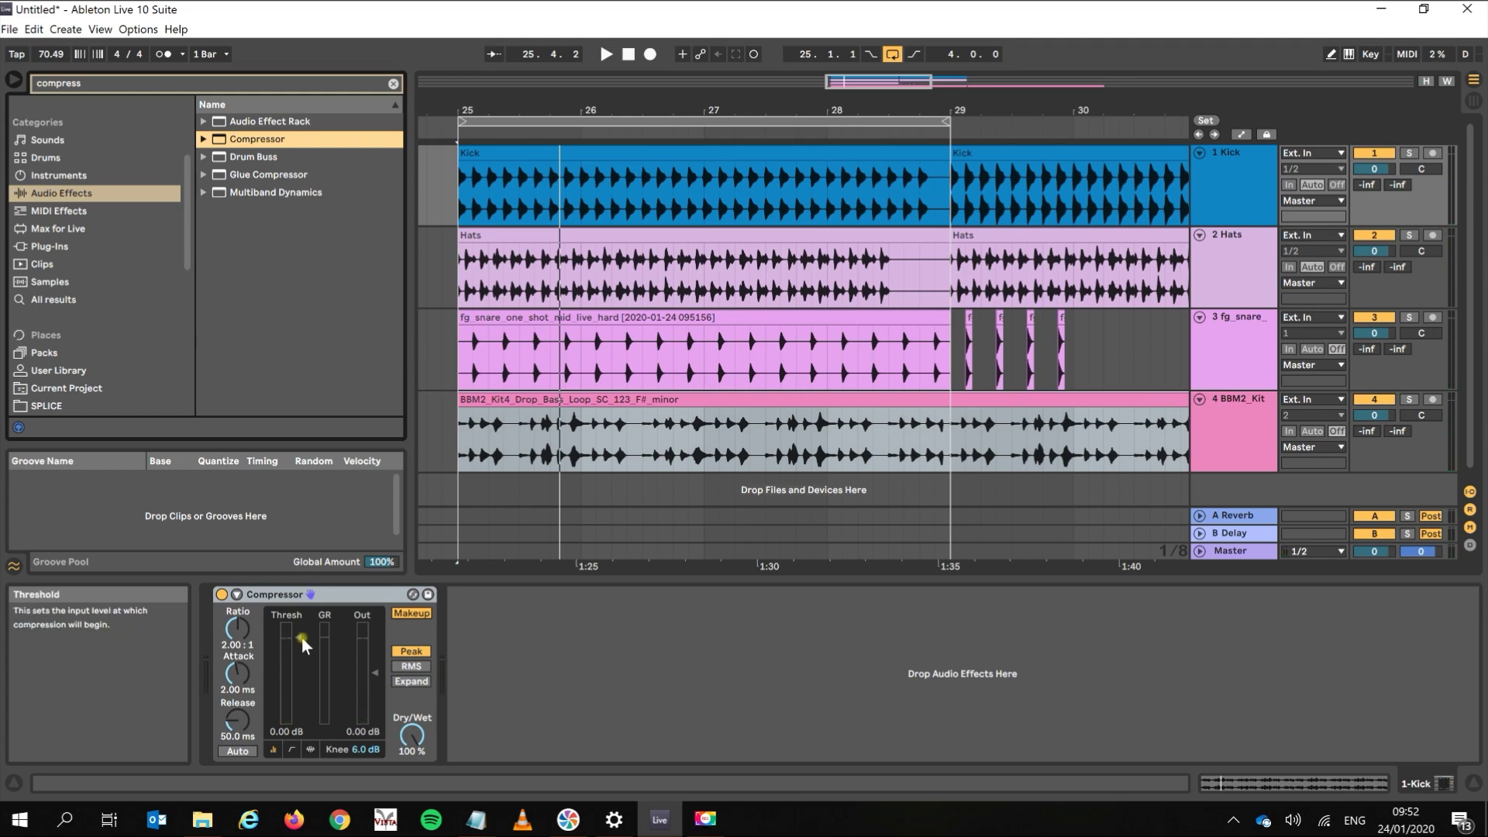
# - Set the Compressor's threshold to -14.5 dB, attack to 0.24 ms and ratio to 2.93:1, checking the gain reduction by playback
pyautogui.moveTo(301, 636); pyautogui.dragTo(237, 677)
pyautogui.moveTo(237, 629); pyautogui.dragTo(238, 614)
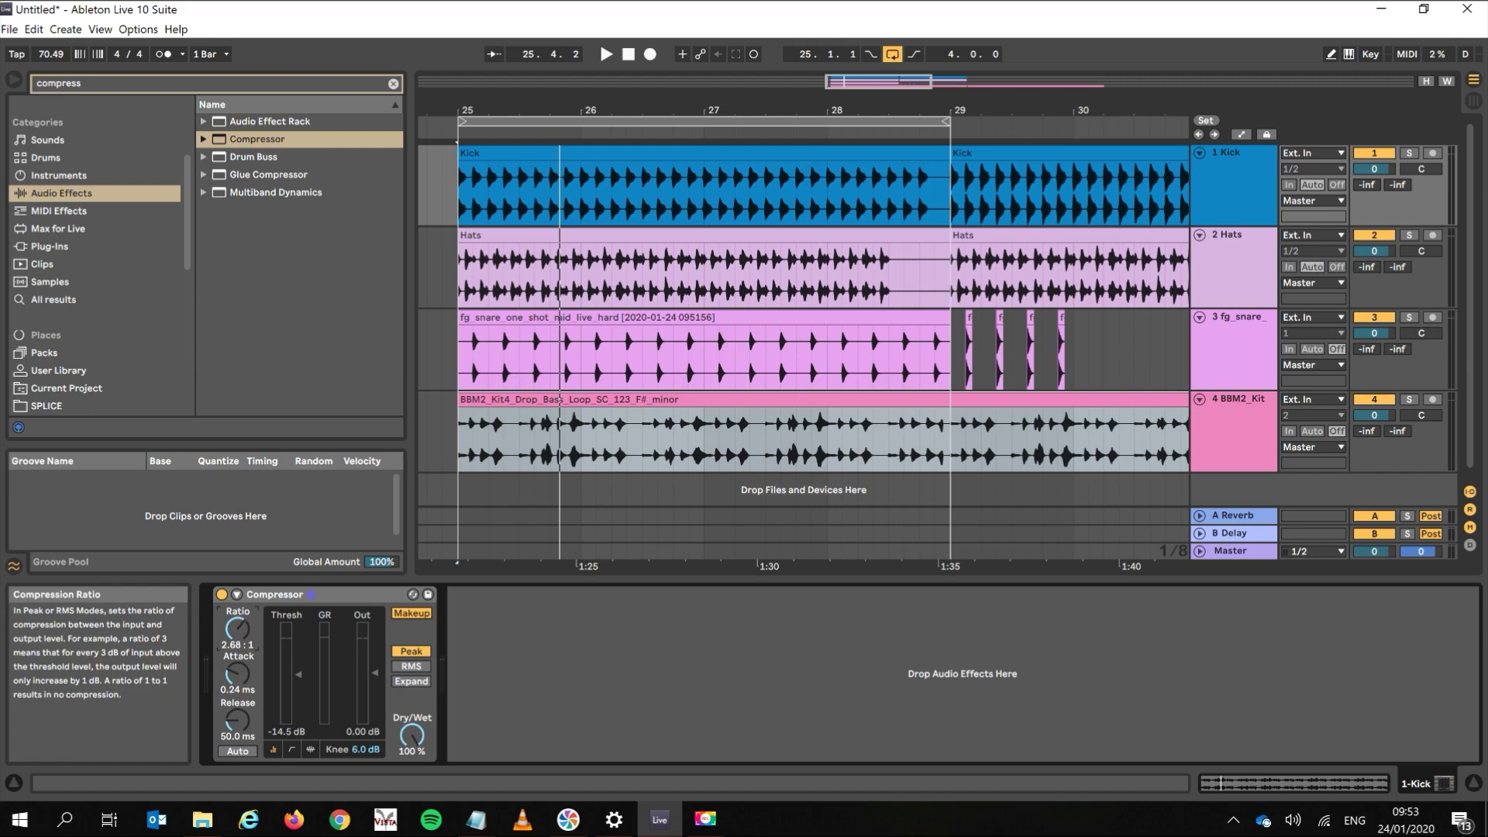
pyautogui.press('space')
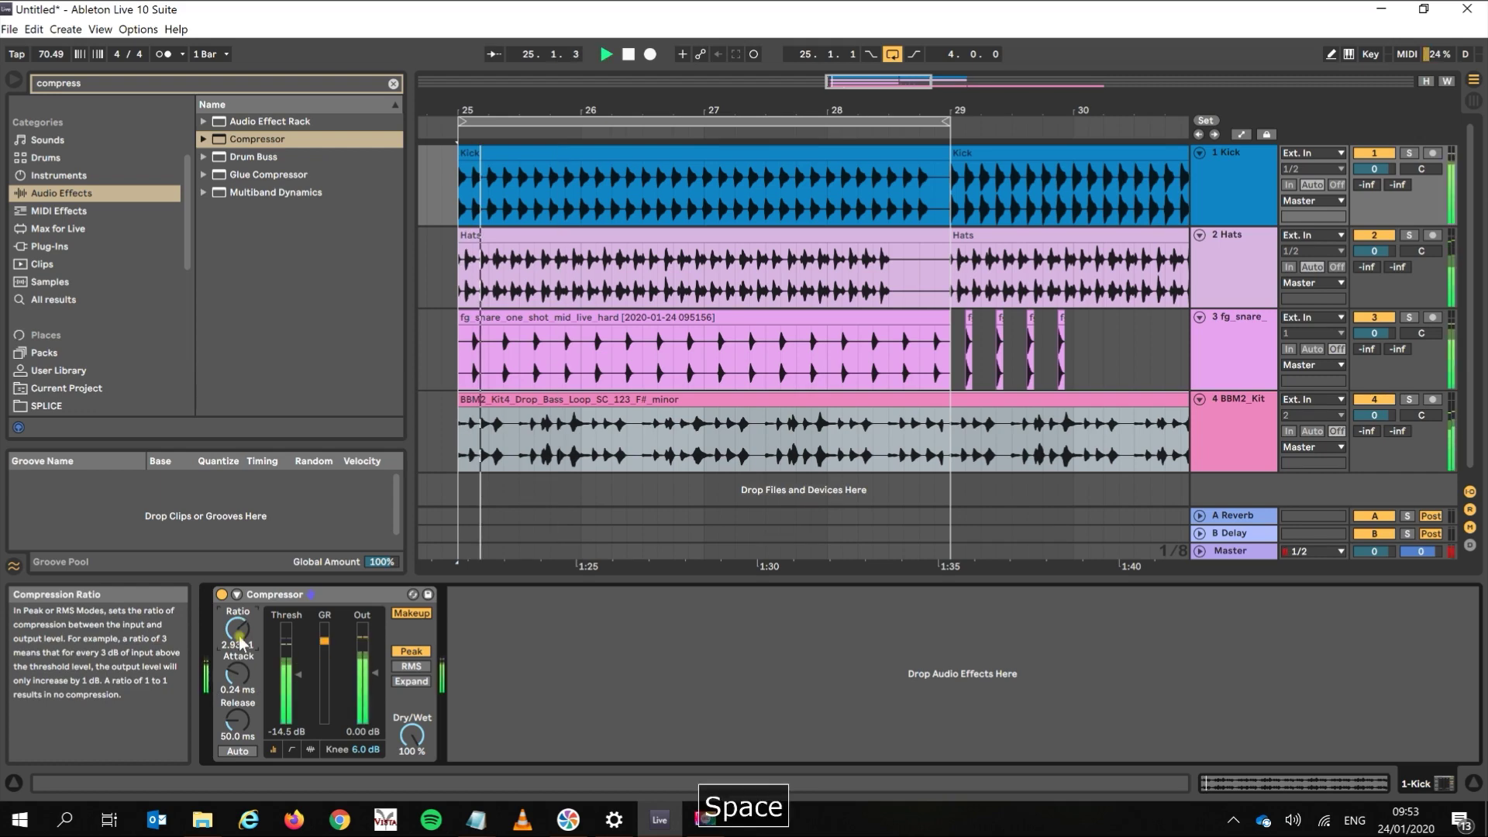
pyautogui.press('space')
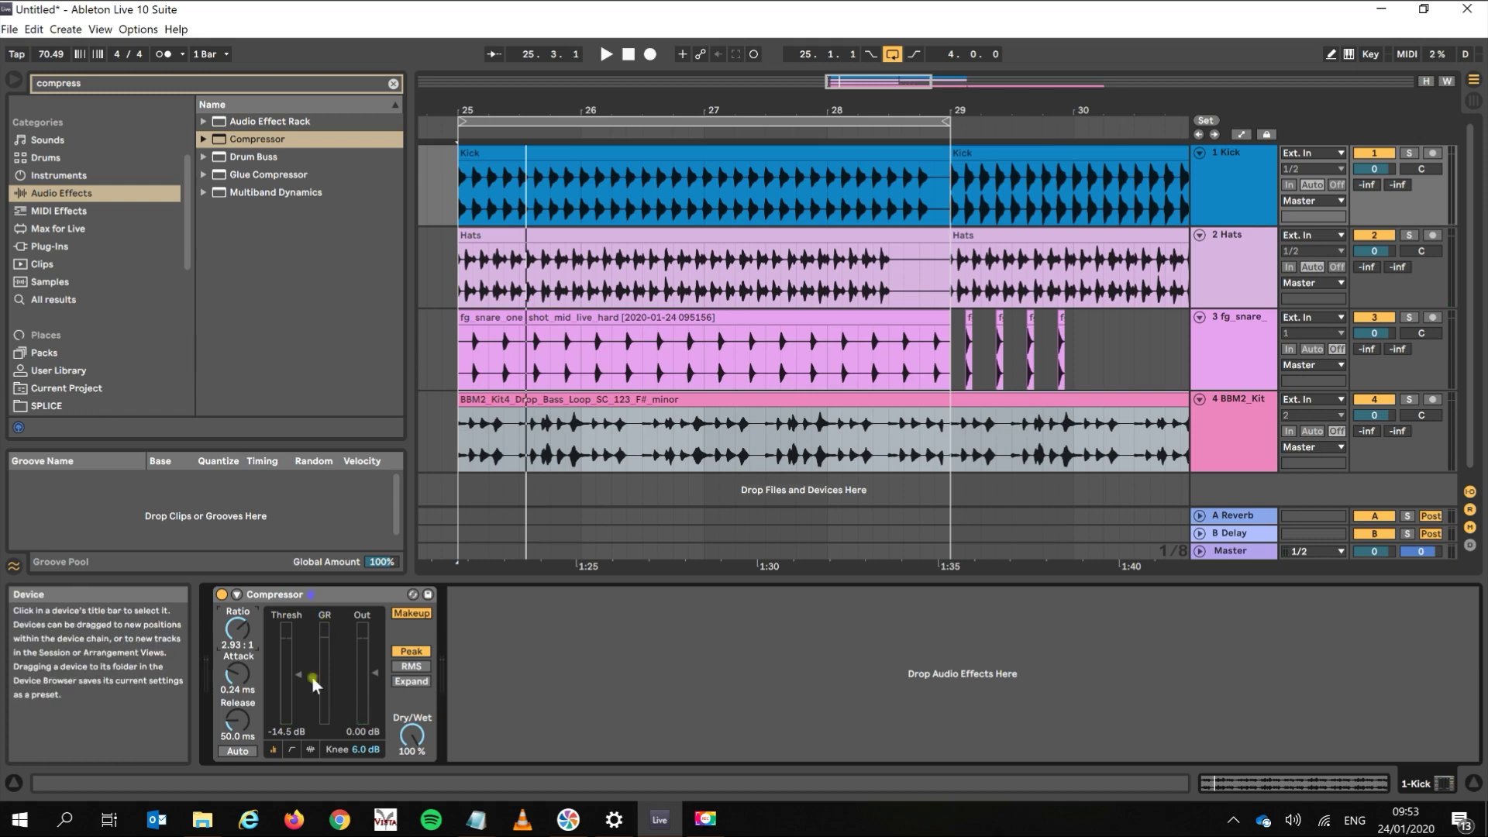
pyautogui.press('space')
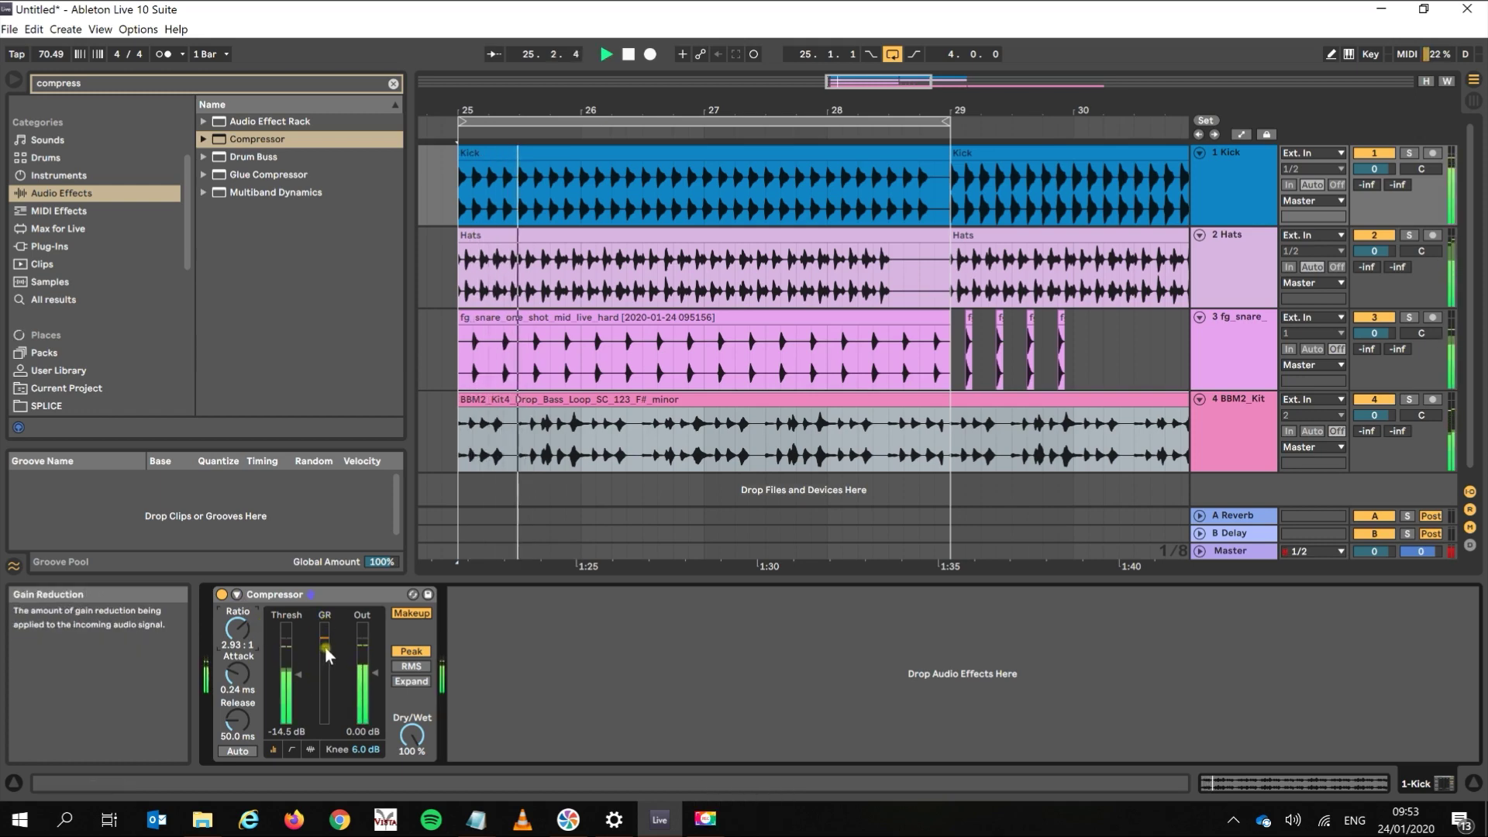
pyautogui.press('space')
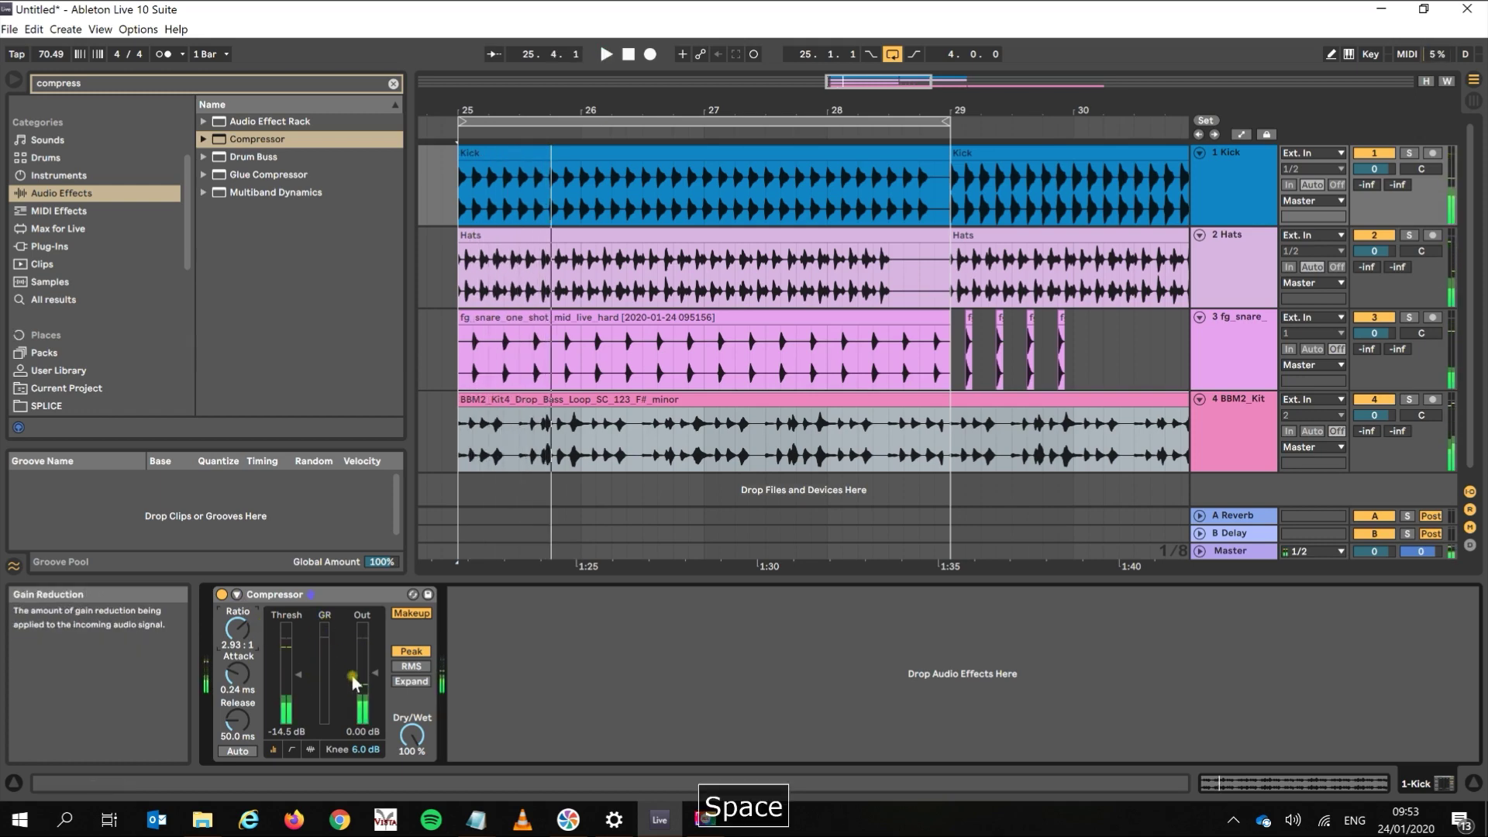
# - Raise the Compressor's output gain to 6.28 dB and audition the loop
pyautogui.moveTo(374, 676); pyautogui.dragTo(376, 665)
pyautogui.press('space')
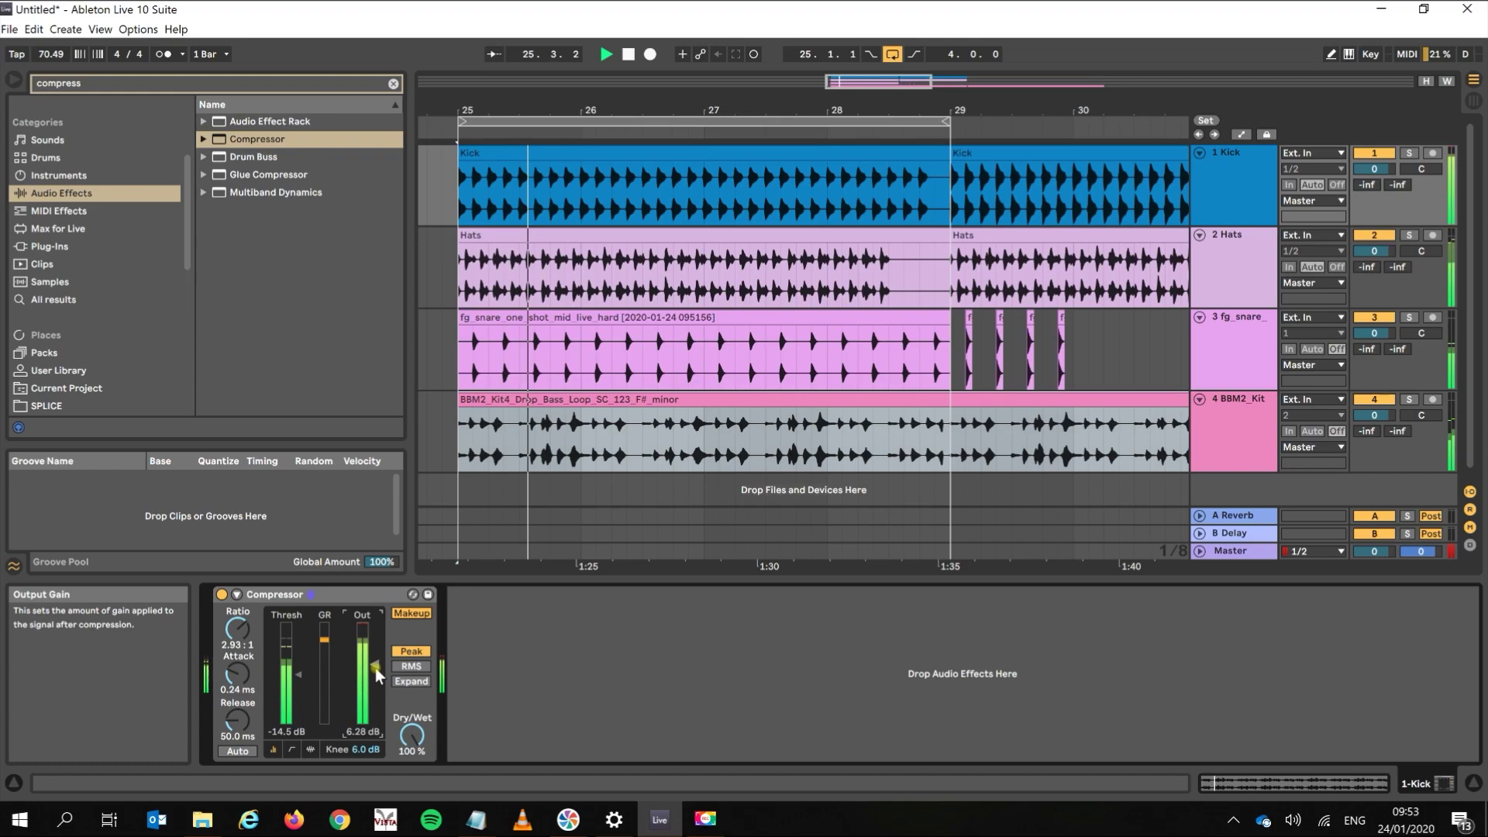
pyautogui.press('space')
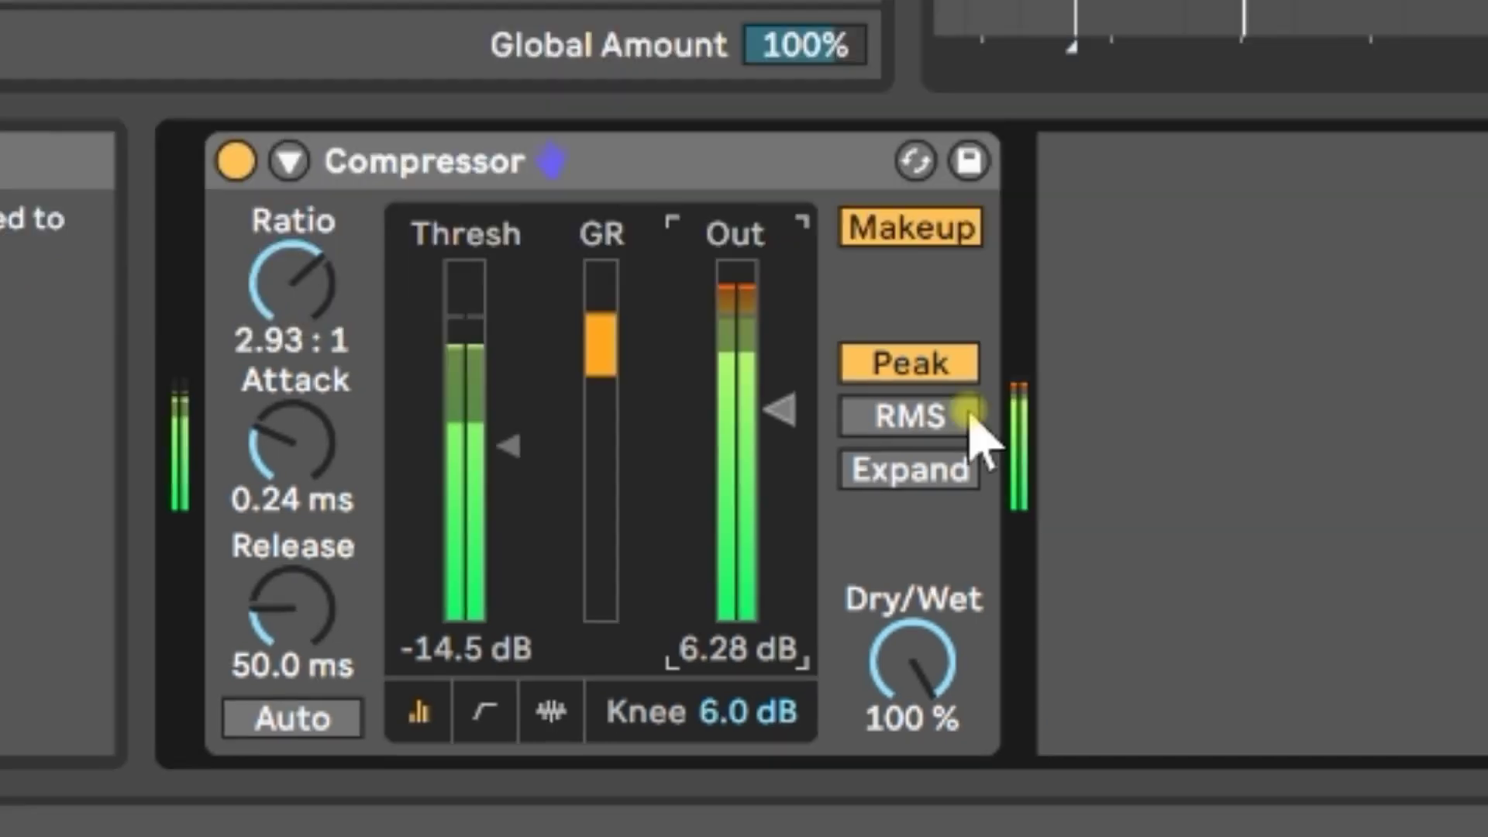
pyautogui.press('space')
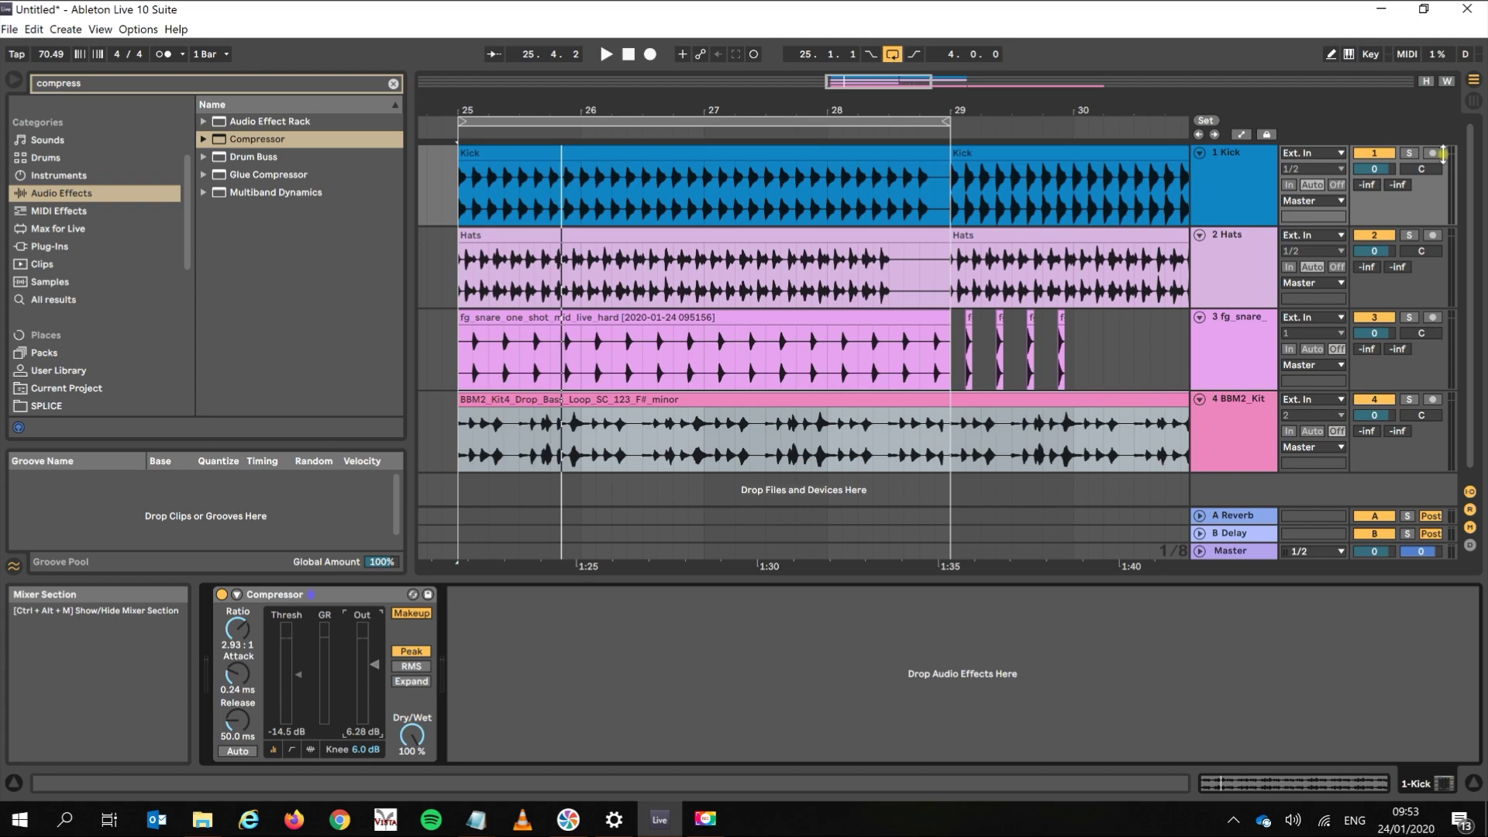
# - Search the browser for "eq" and add EQ Eight after the Compressor on the Kick track
pyautogui.hotkey('ctrl', 'f')
pyautogui.write('eq')
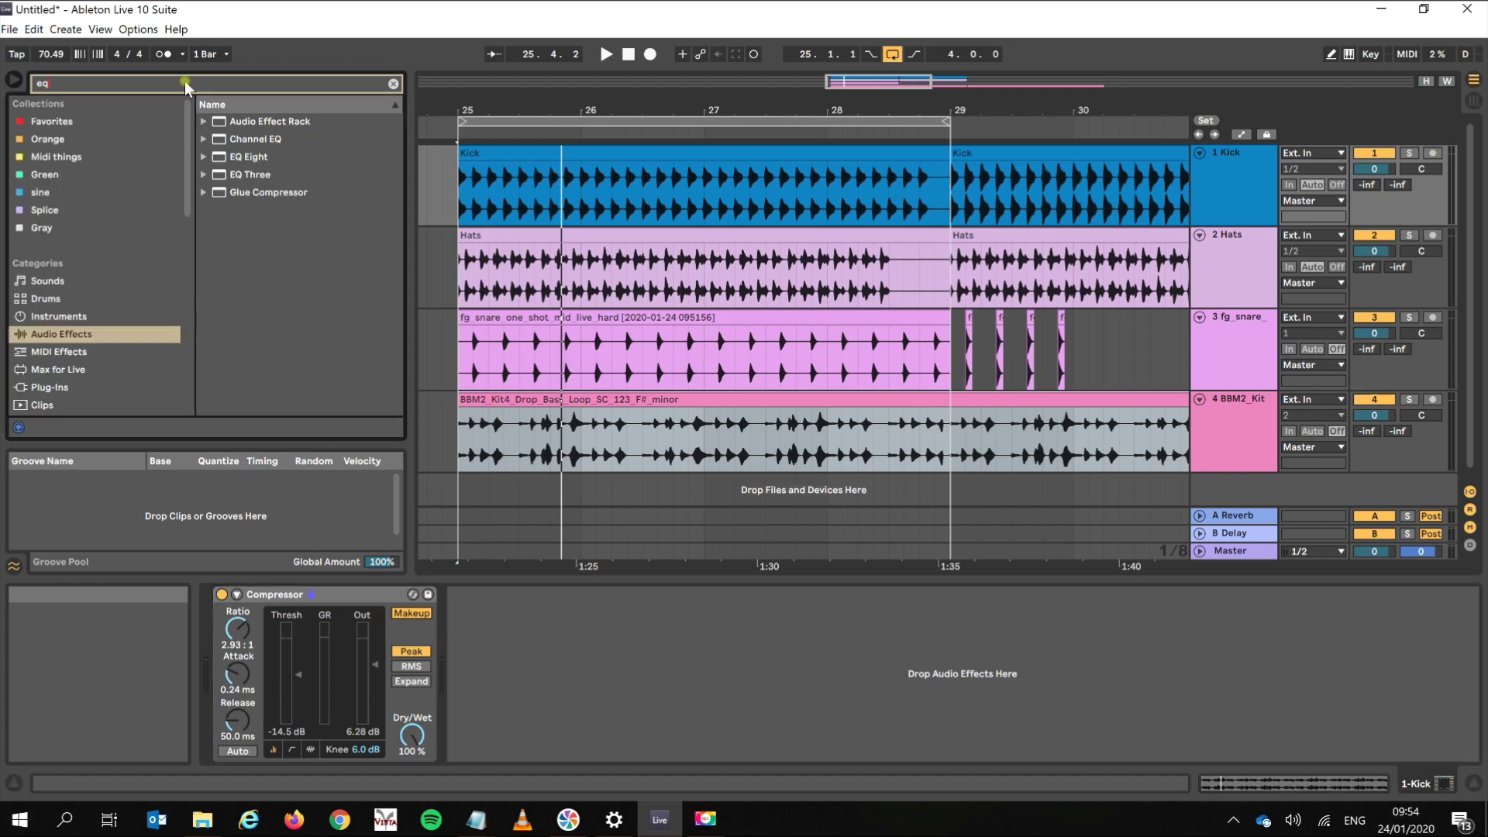
pyautogui.click(222, 164)
pyautogui.moveTo(221, 163); pyautogui.dragTo(522, 624)
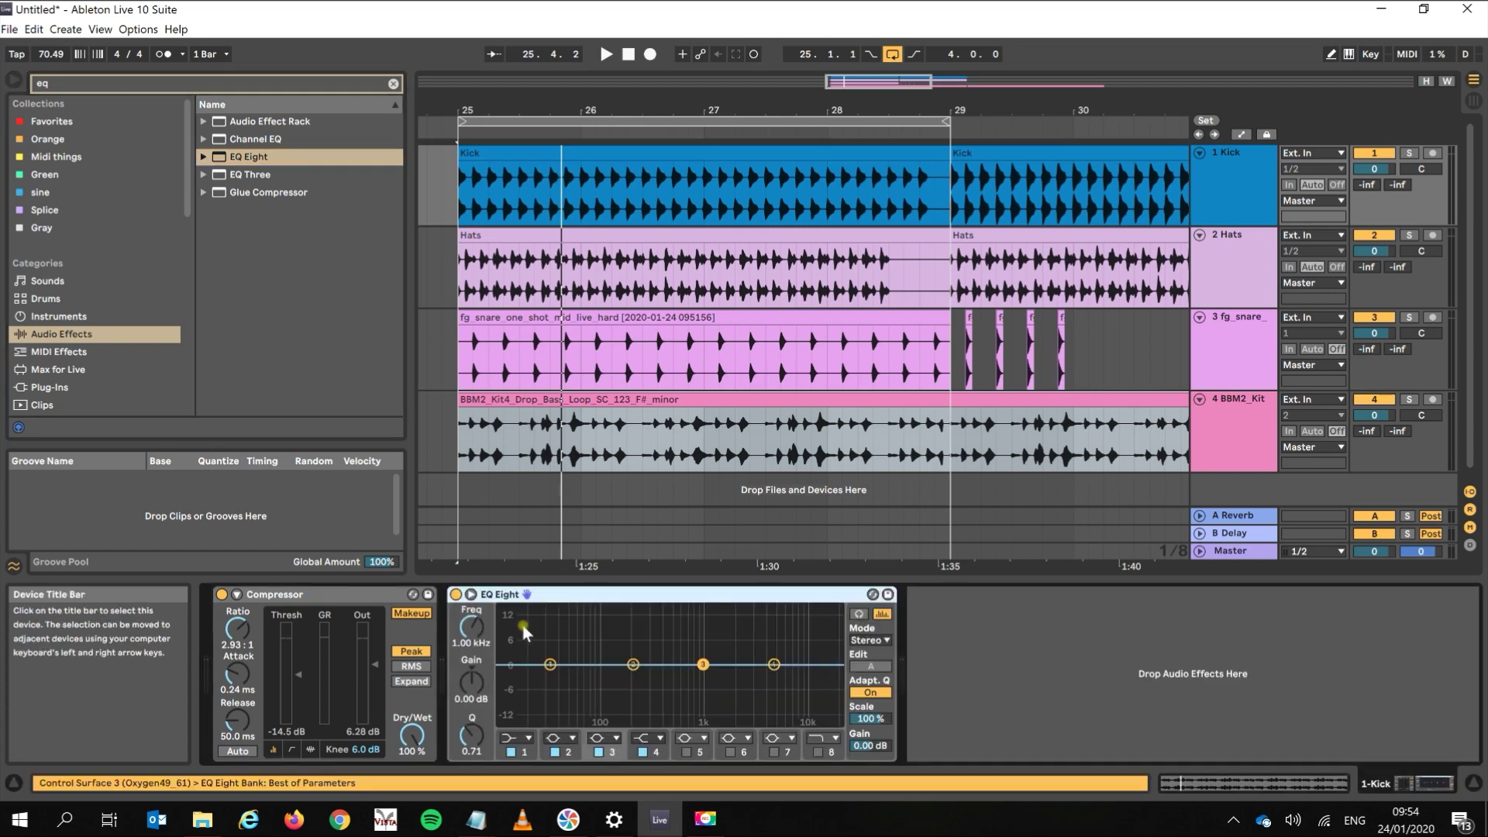
# - Shape the kick's EQ with a low cut and a dip near 1 kHz, and lower the Compressor's output gain to -7.60 dB, checking by playback
pyautogui.press('space')
pyautogui.moveTo(374, 662); pyautogui.dragTo(373, 682)
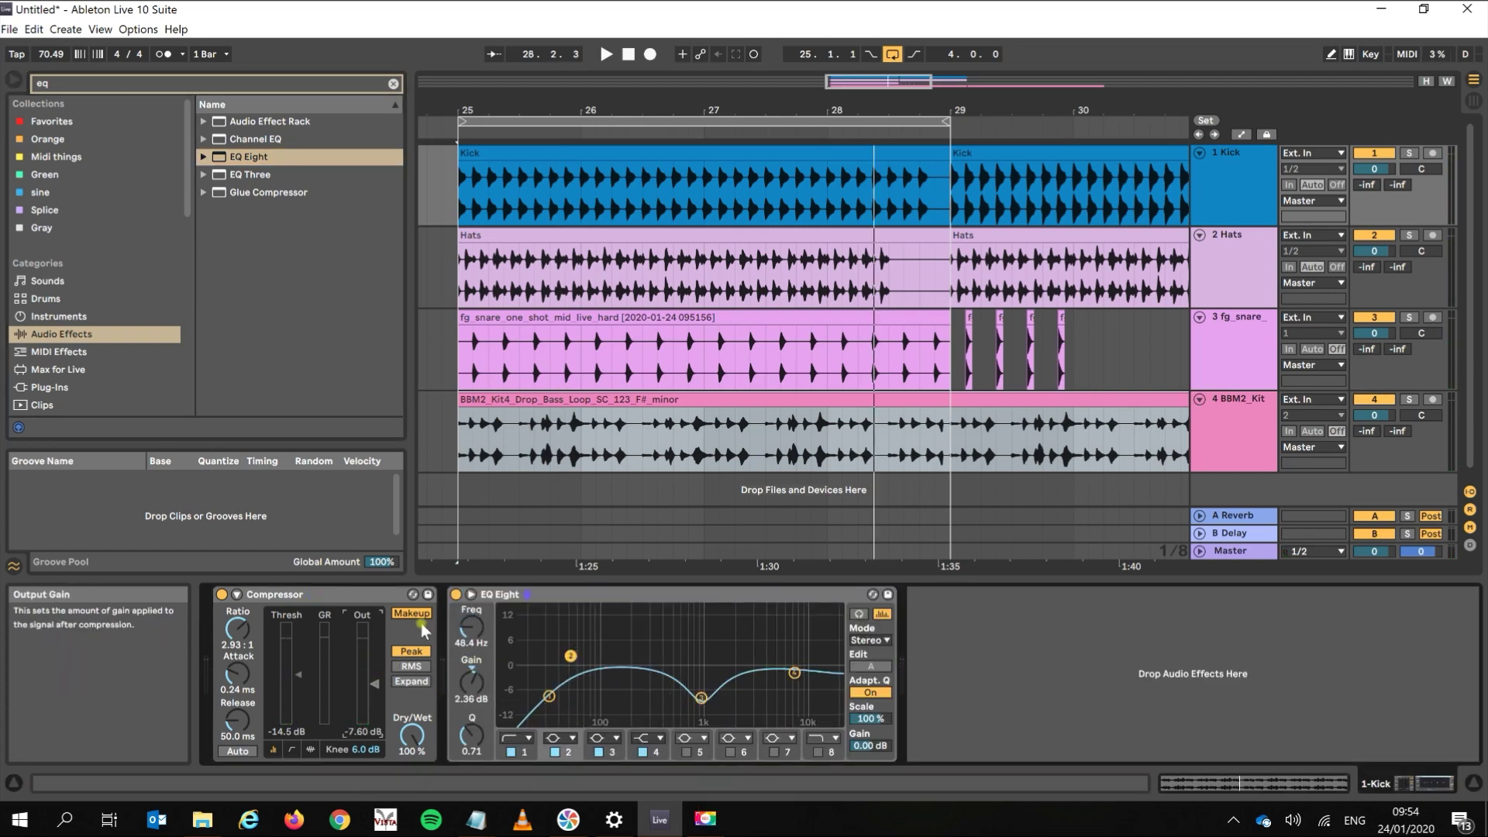
pyautogui.press('space')
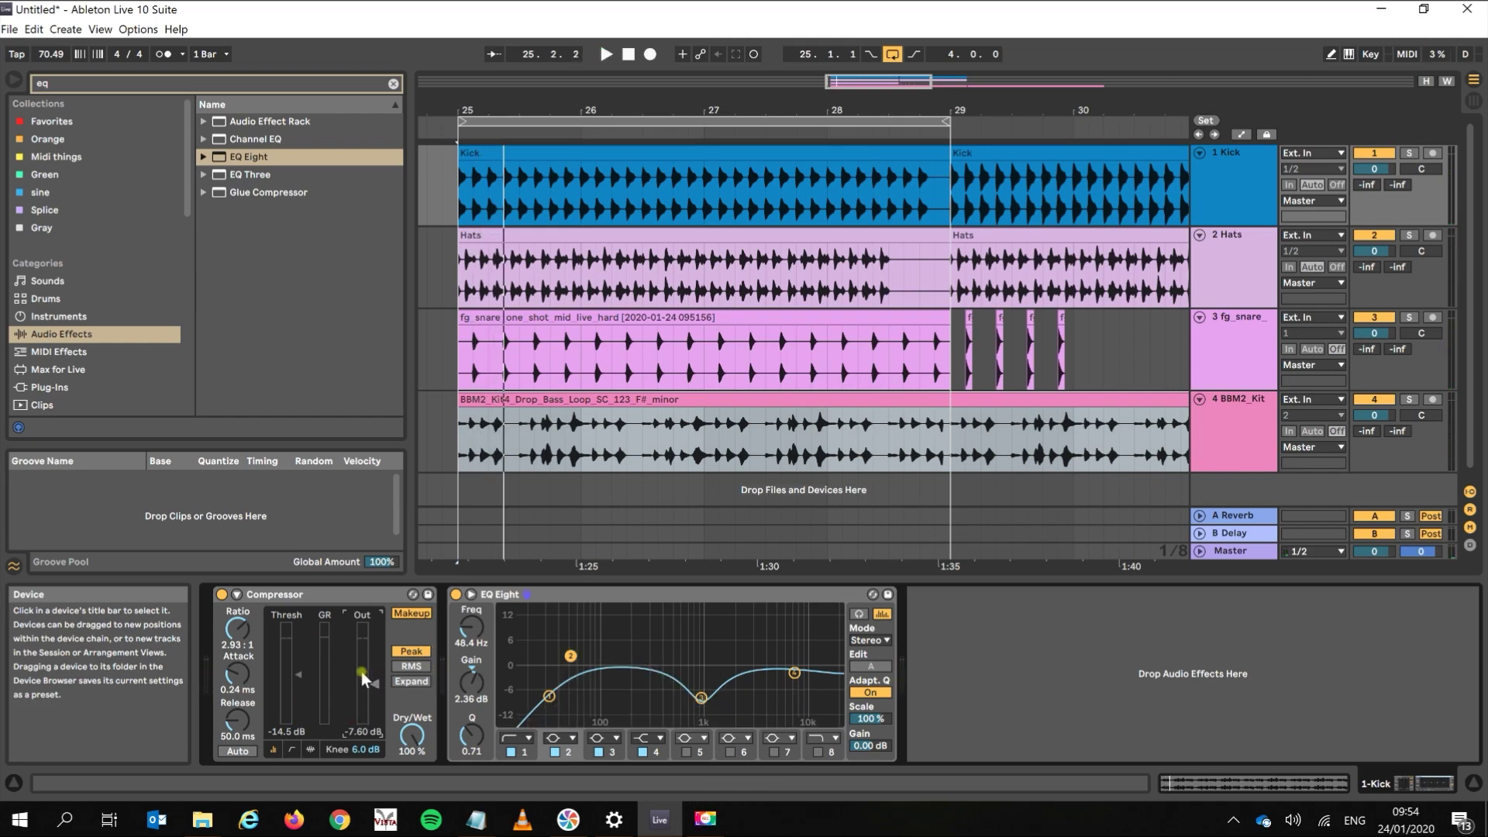
pyautogui.press('space')
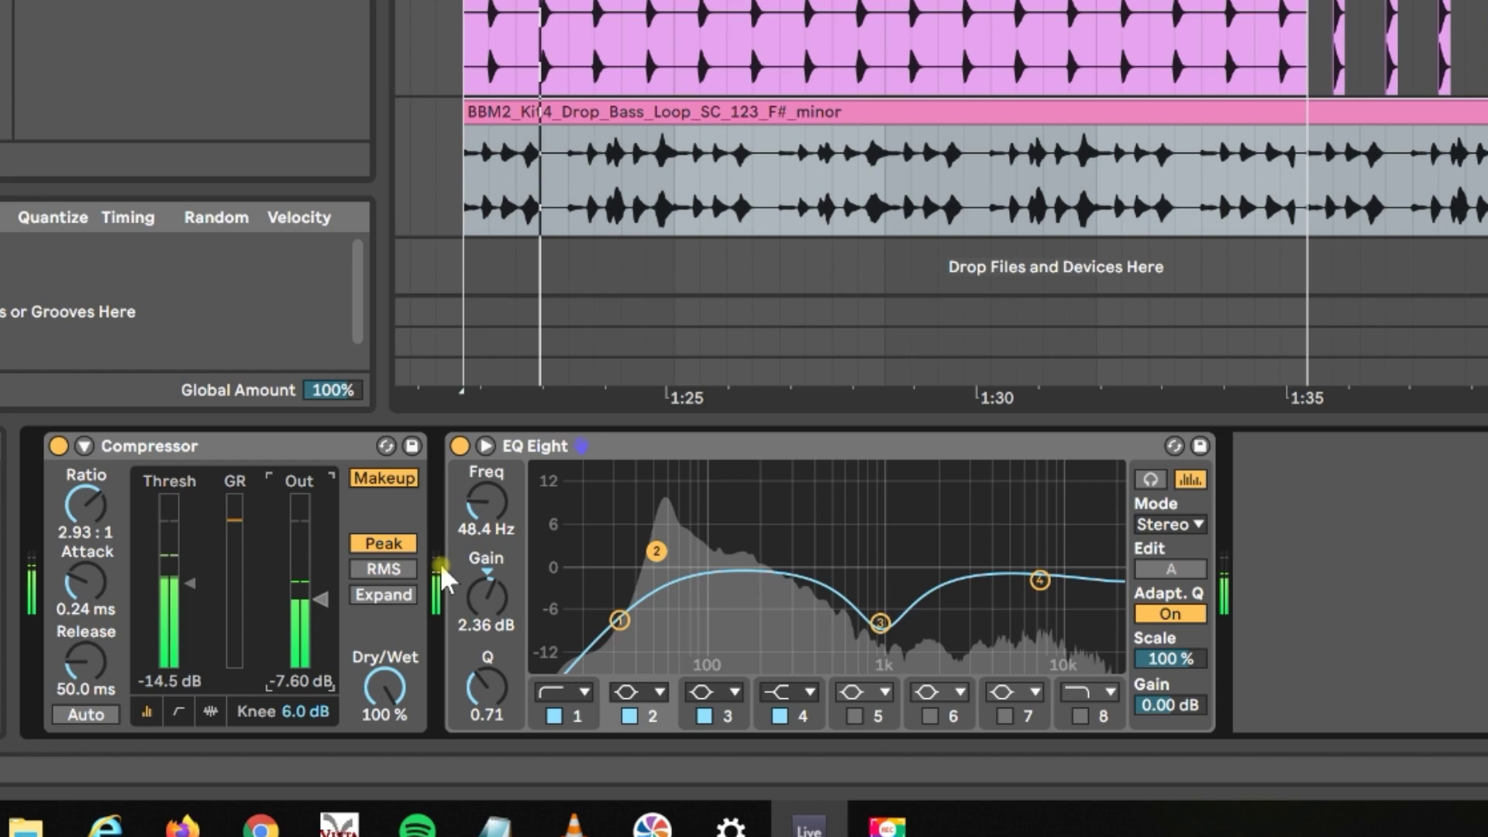
pyautogui.press('space')
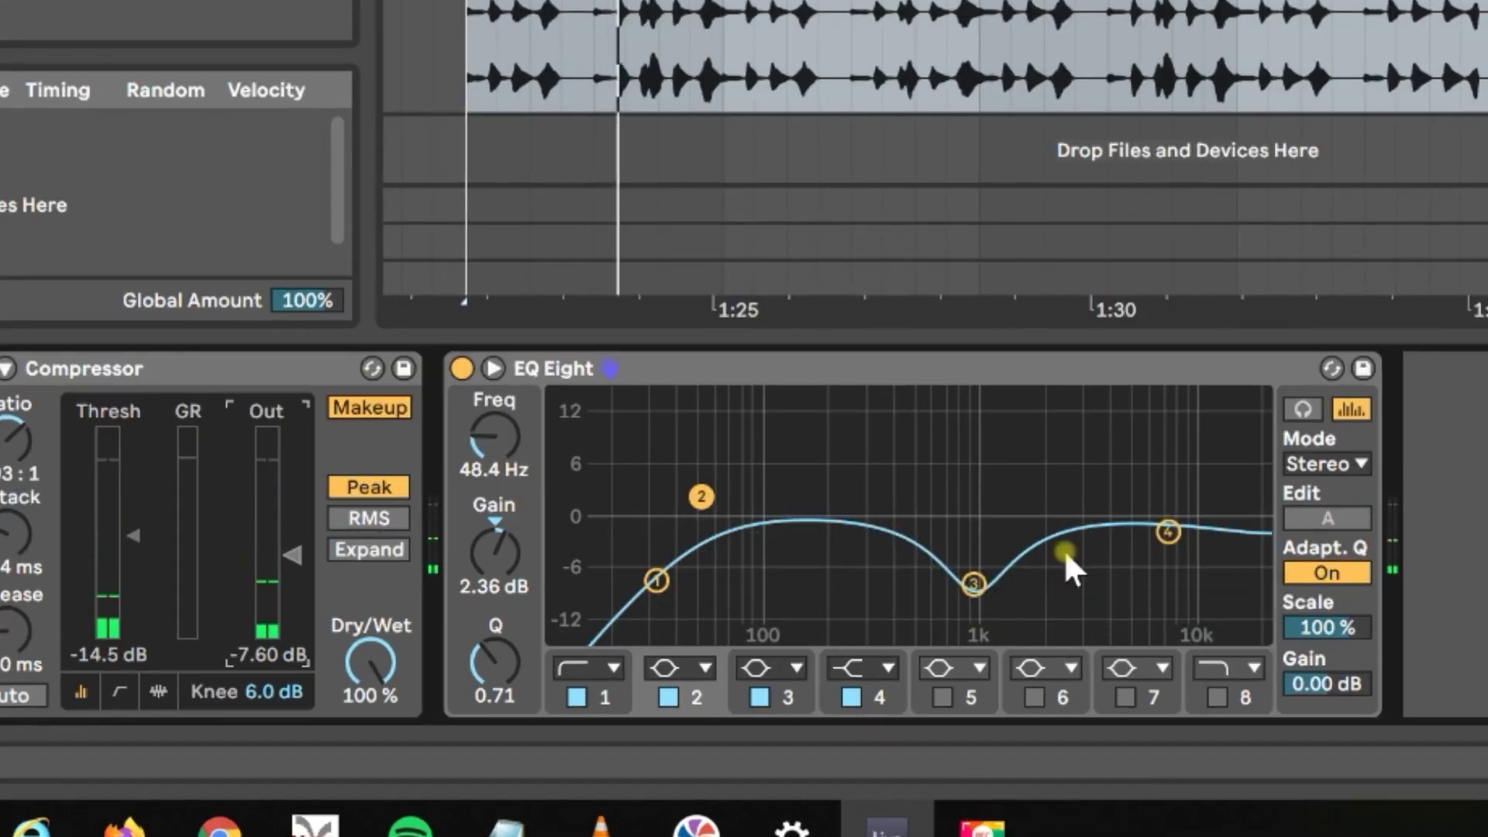
# - Boost EQ Eight's band 2 strongly in the lows and raise band 4 to 15.0 dB at 6.39 kHz while listening
pyautogui.moveTo(697, 493); pyautogui.dragTo(695, 405)
pyautogui.moveTo(1171, 530); pyautogui.dragTo(1121, 445)
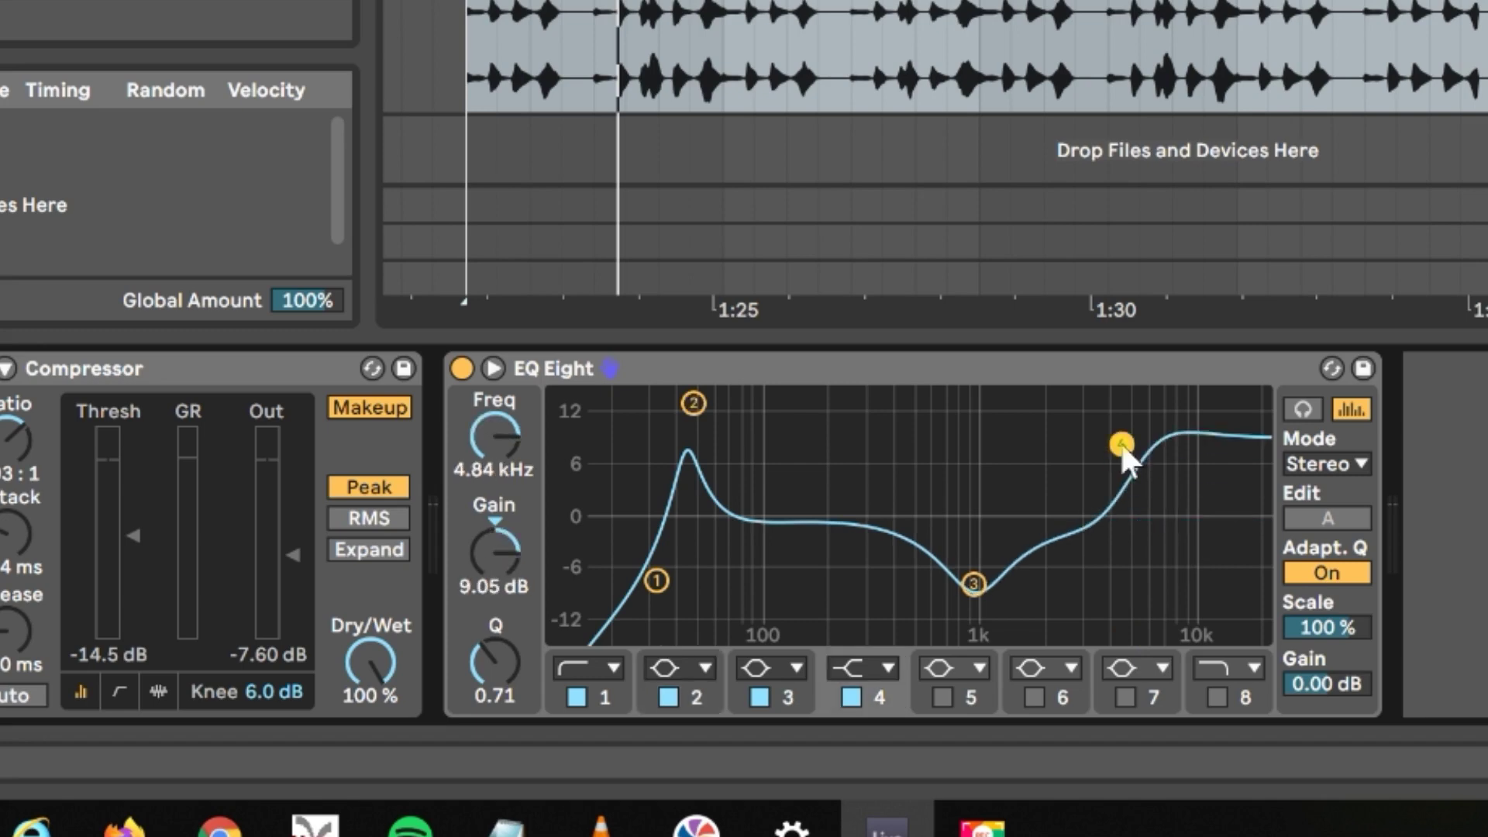
pyautogui.press('space')
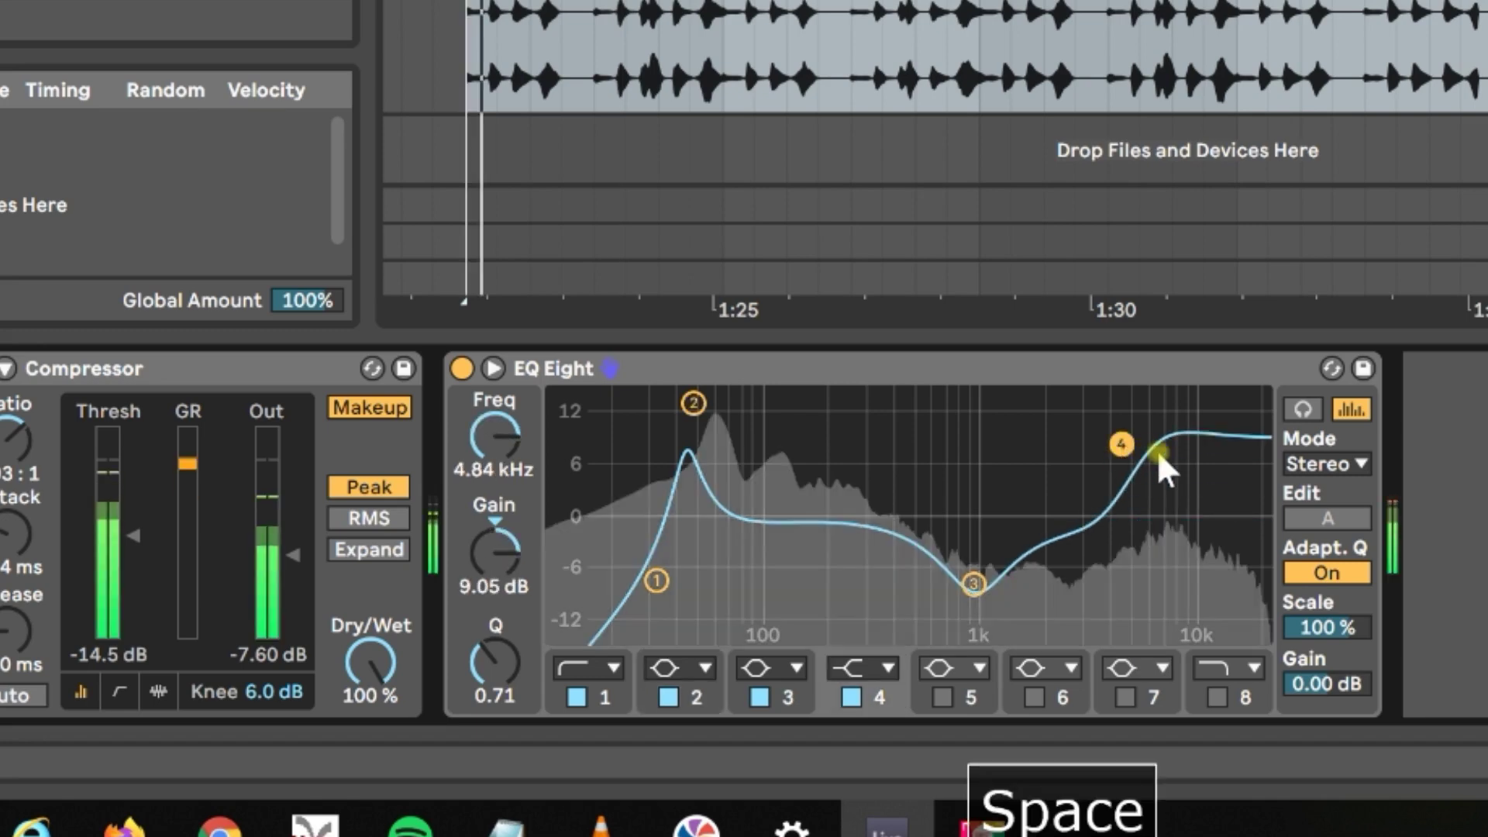
pyautogui.moveTo(1121, 443); pyautogui.dragTo(1147, 395)
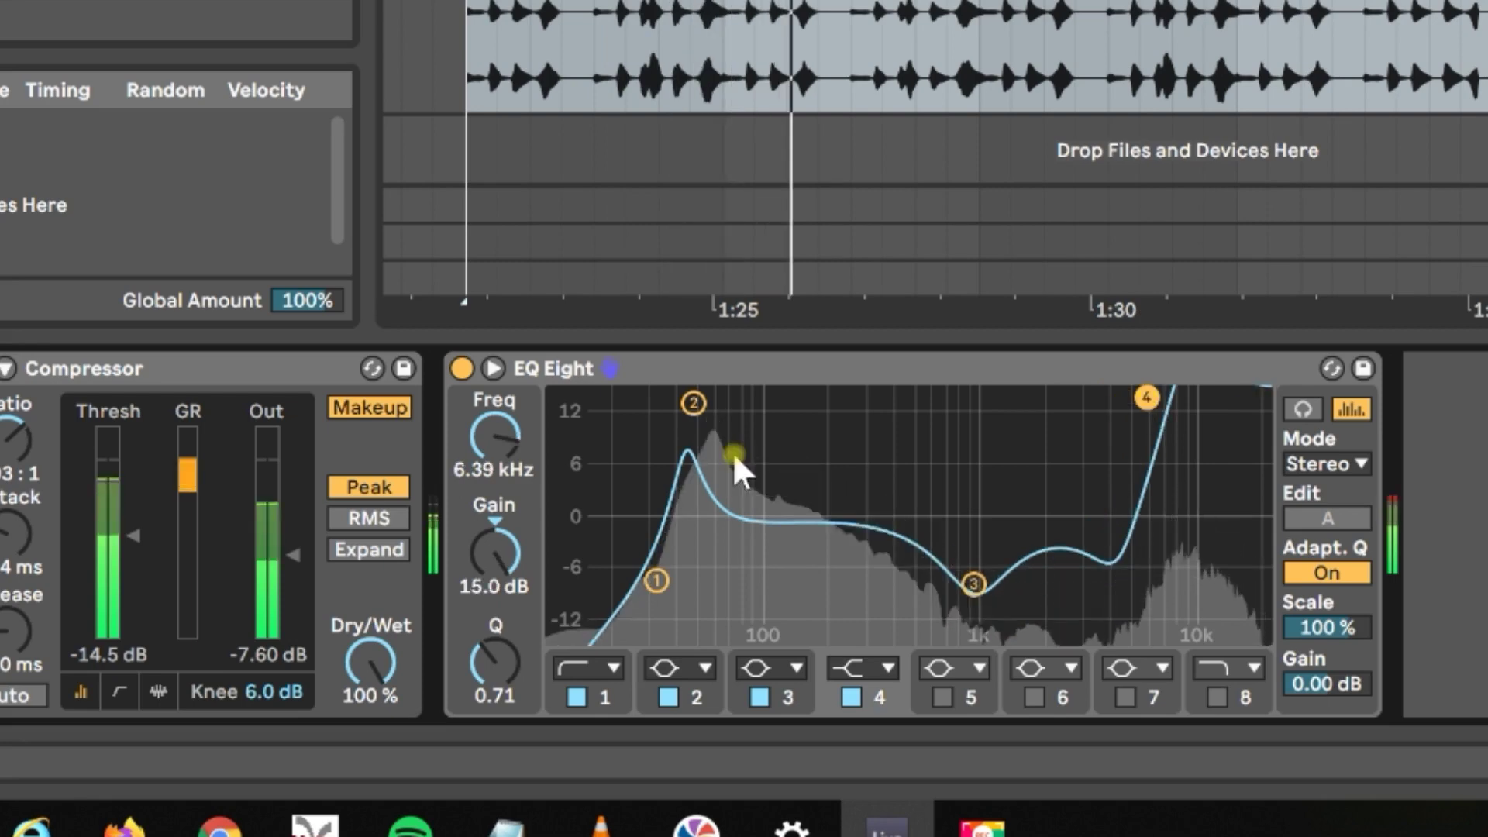
# - Move EQ band 2 to about 68 Hz with a boost of about 9 dB and set band 1's low cut to 44.5 Hz, Q 0.89, checking by playback
pyautogui.moveTo(694, 402); pyautogui.dragTo(734, 397)
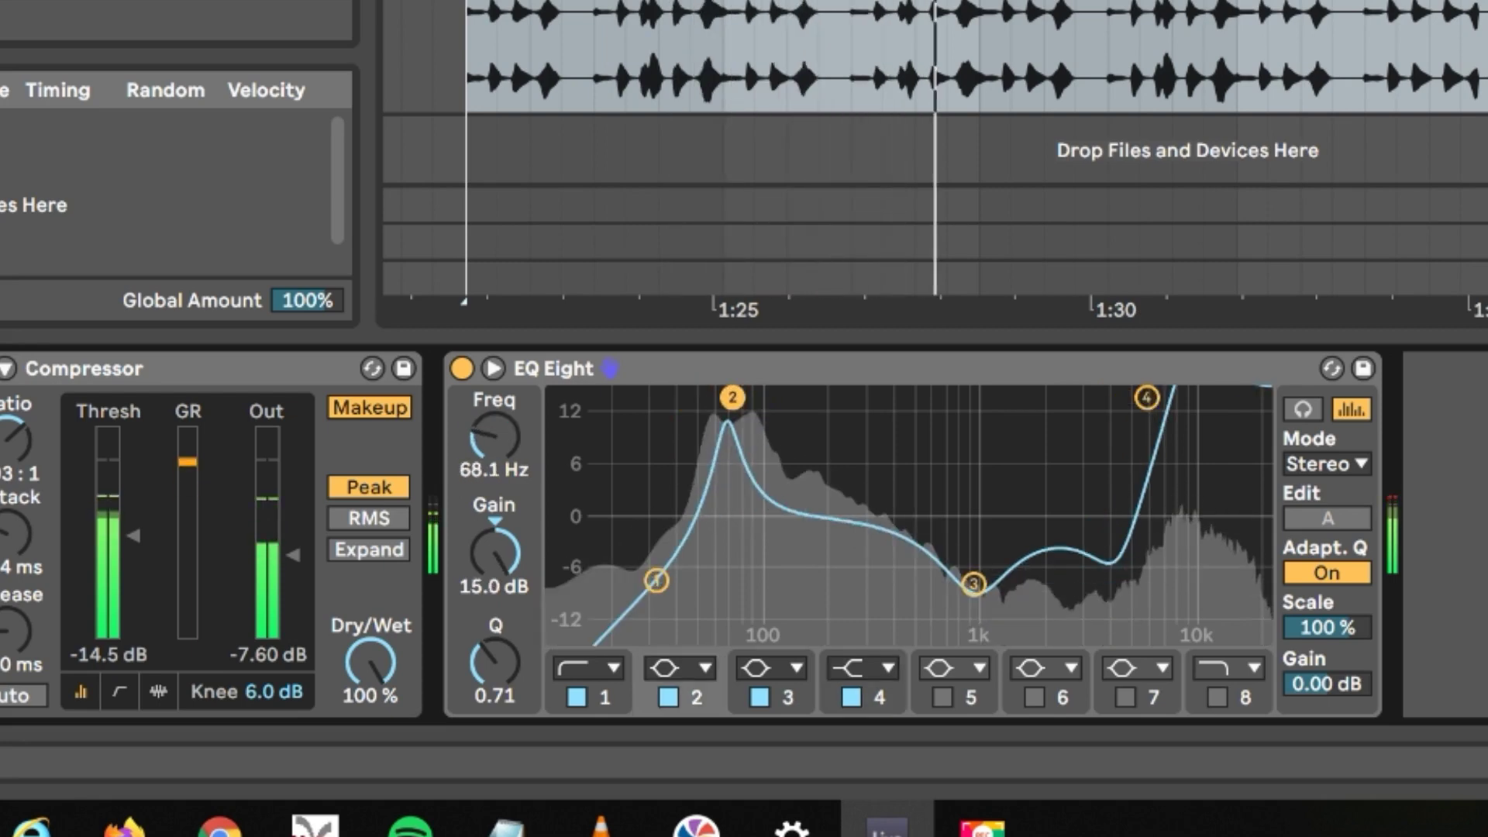
pyautogui.moveTo(657, 582); pyautogui.dragTo(697, 476)
pyautogui.press('space')
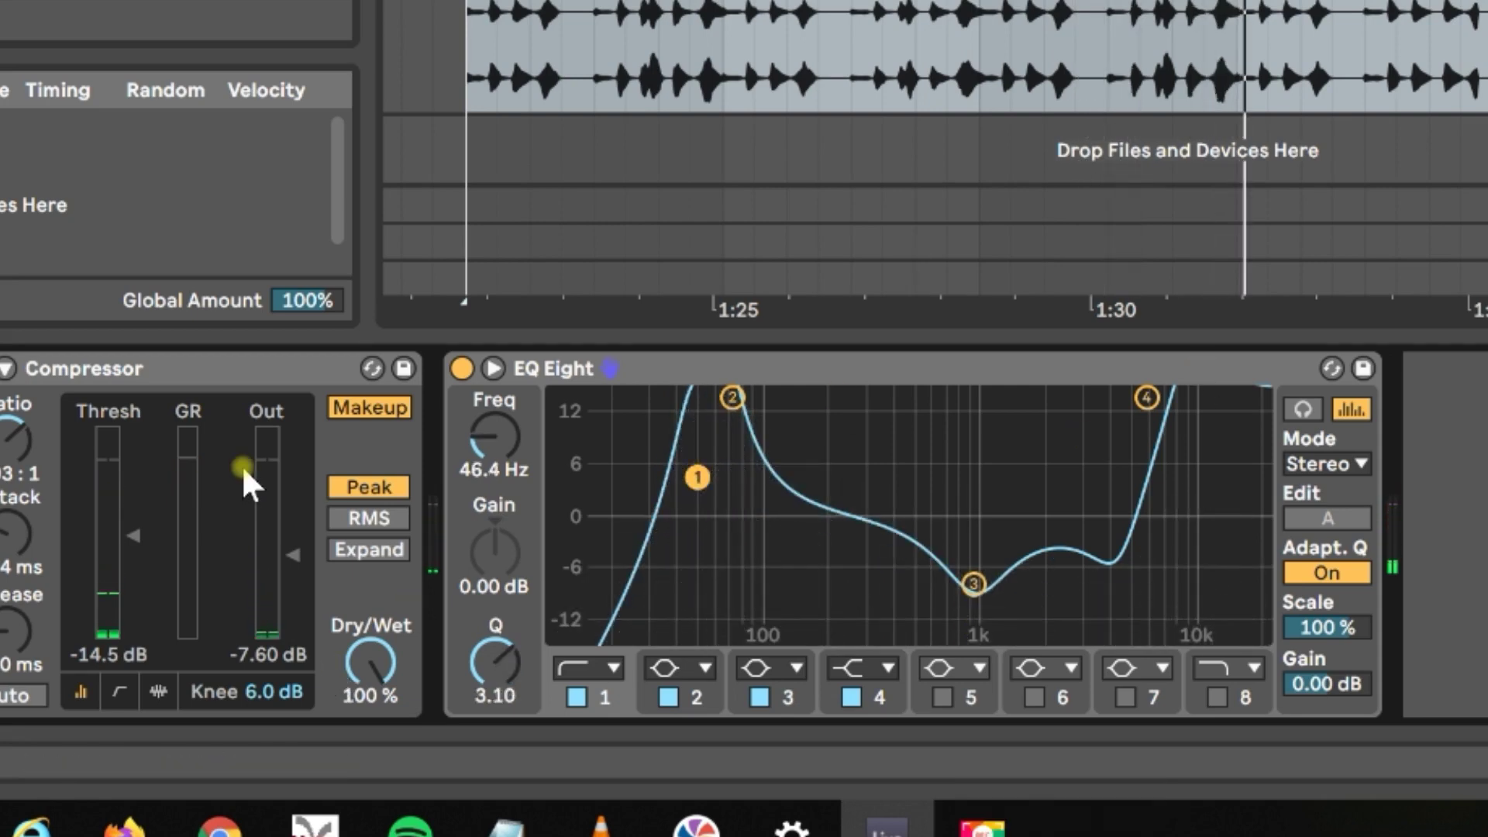
pyautogui.moveTo(721, 393); pyautogui.dragTo(694, 534)
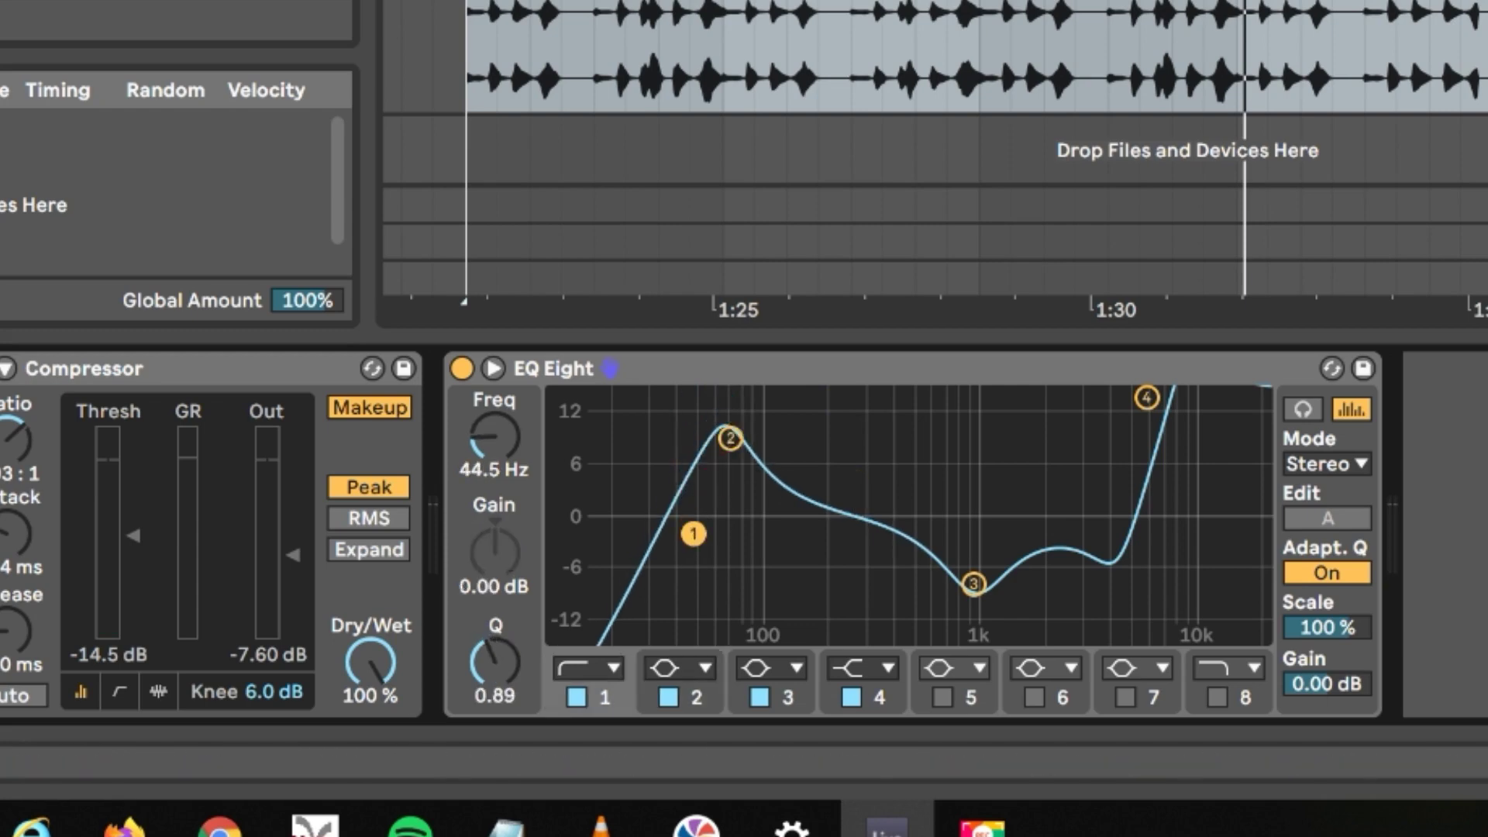
pyautogui.press('space')
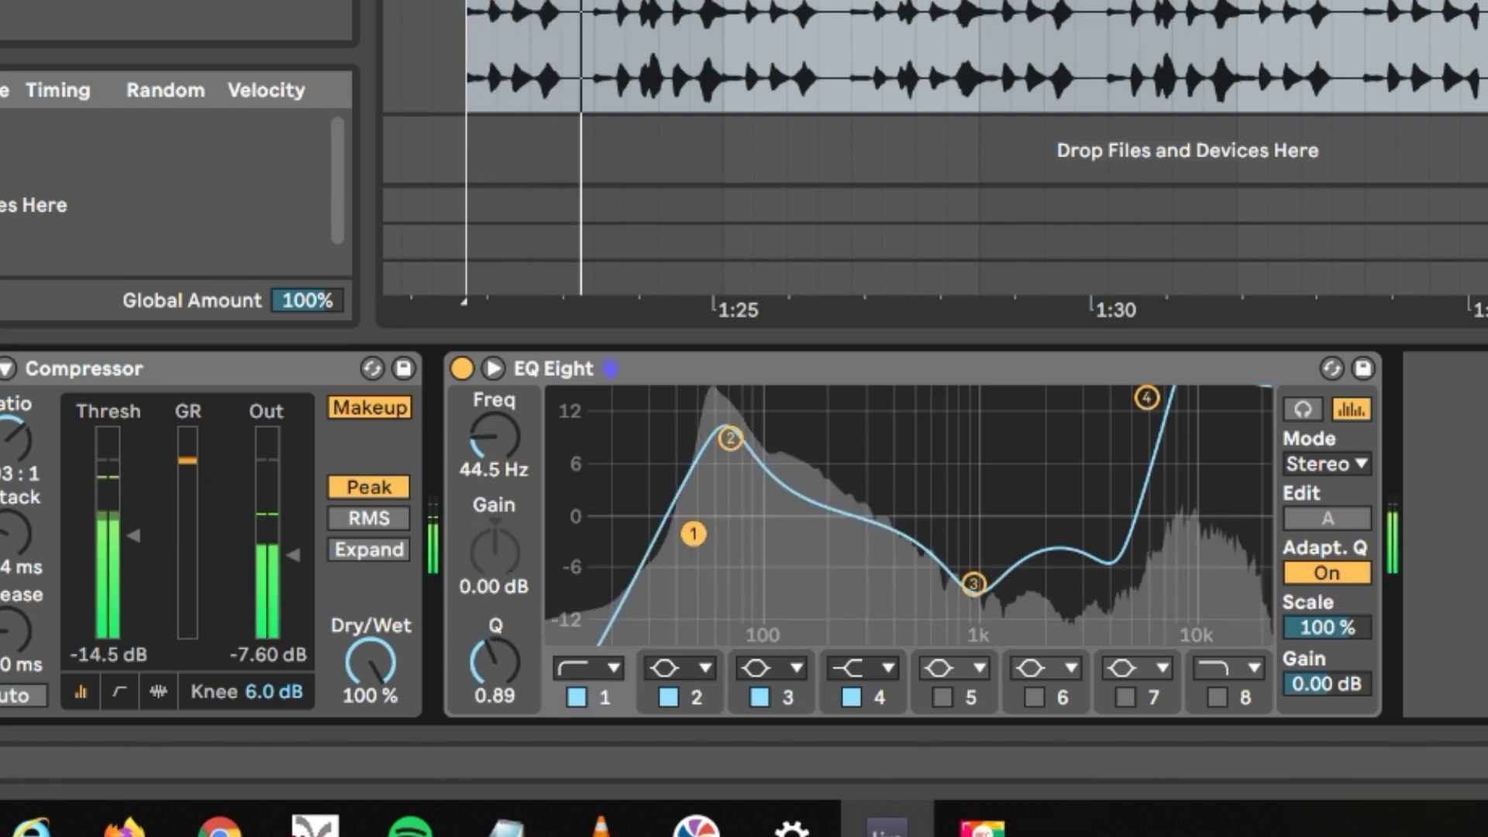
pyautogui.press('space')
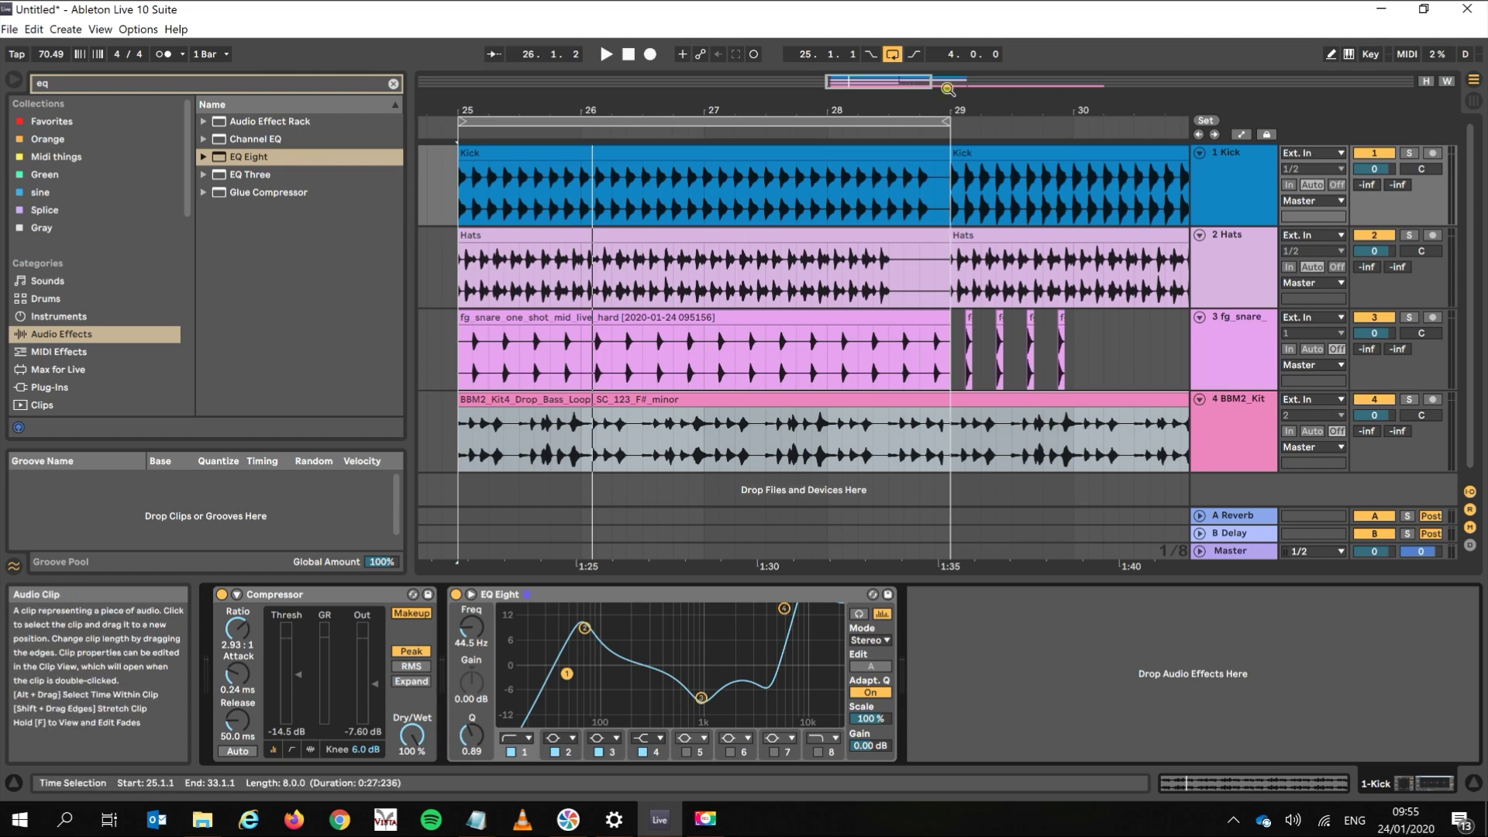
pyautogui.click(328, 599)
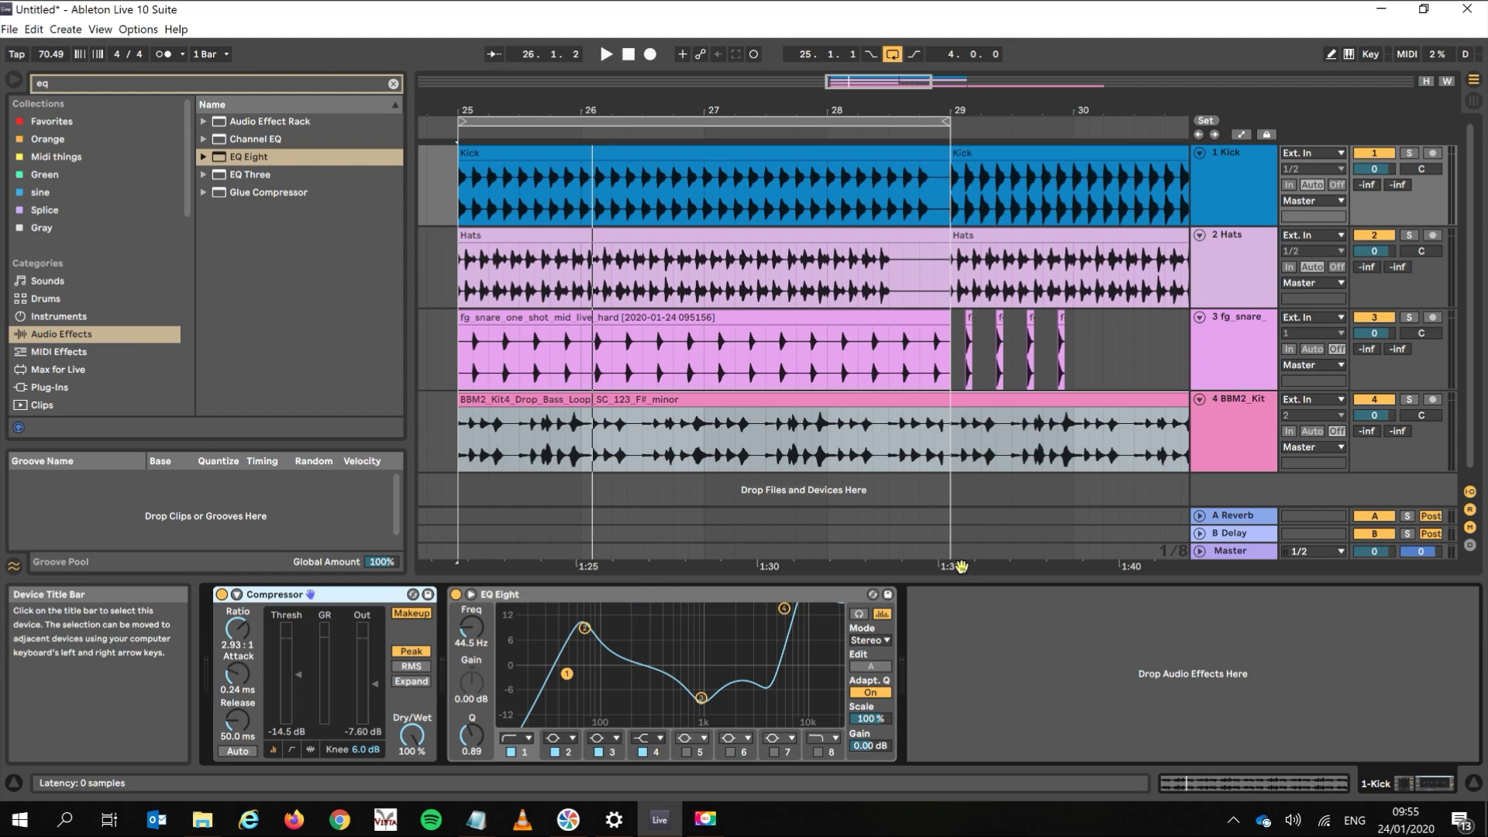
pyautogui.click(746, 603)
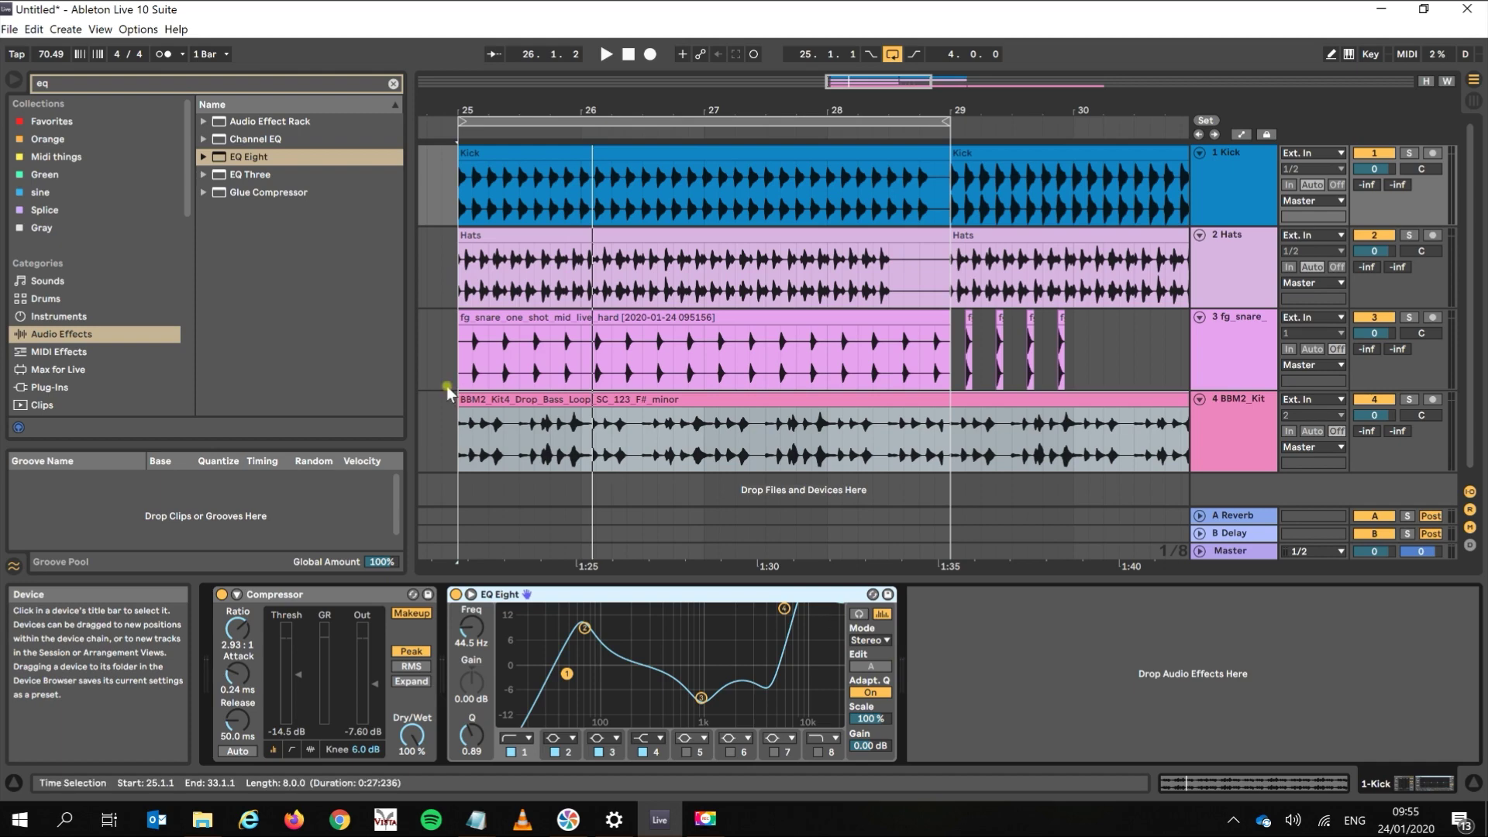
# - Search the browser for "li" and add a Limiter after EQ Eight on the Kick track
pyautogui.click(185, 84)
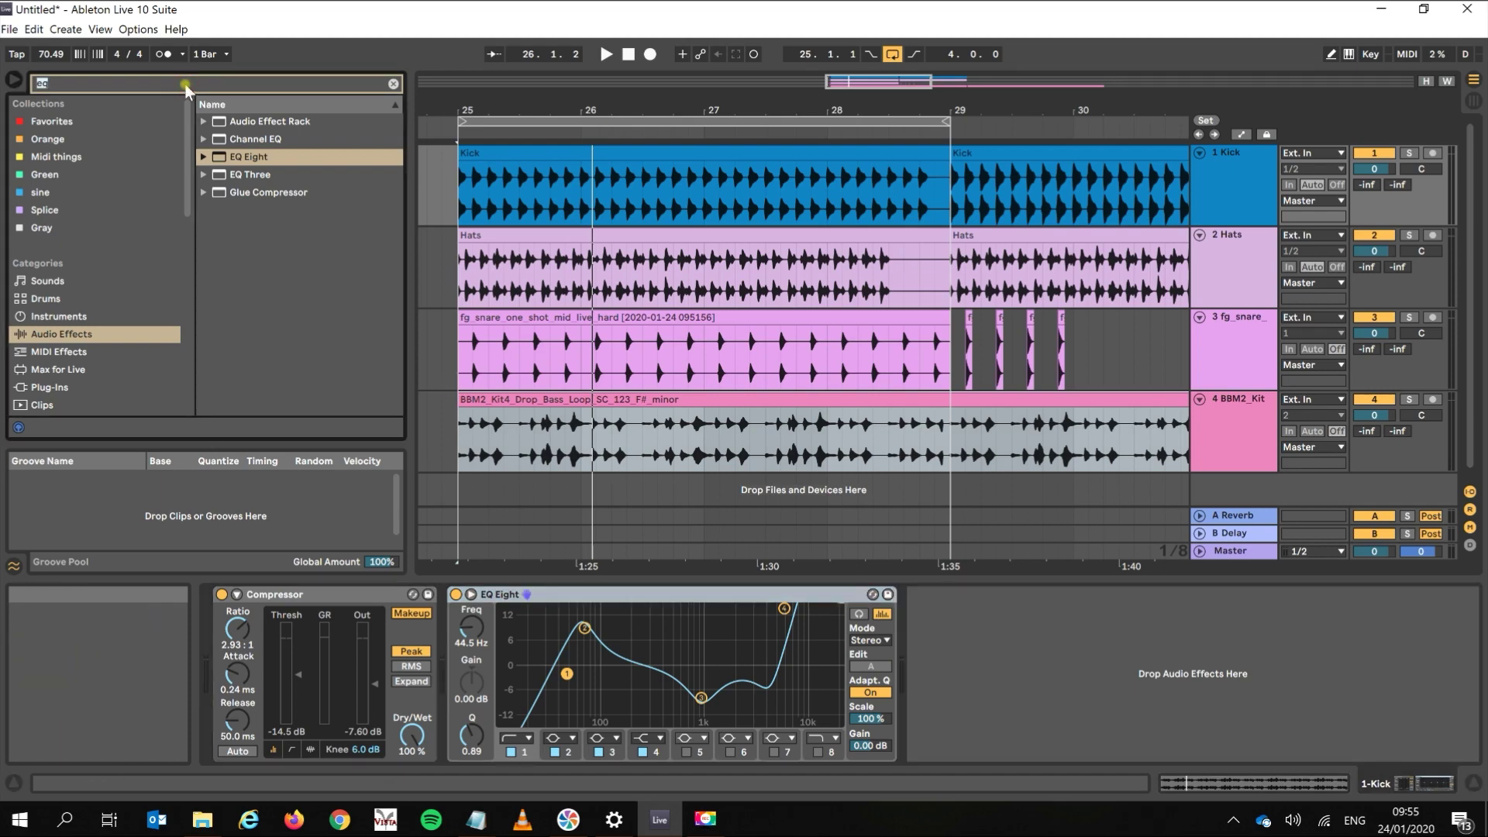
pyautogui.write('li')
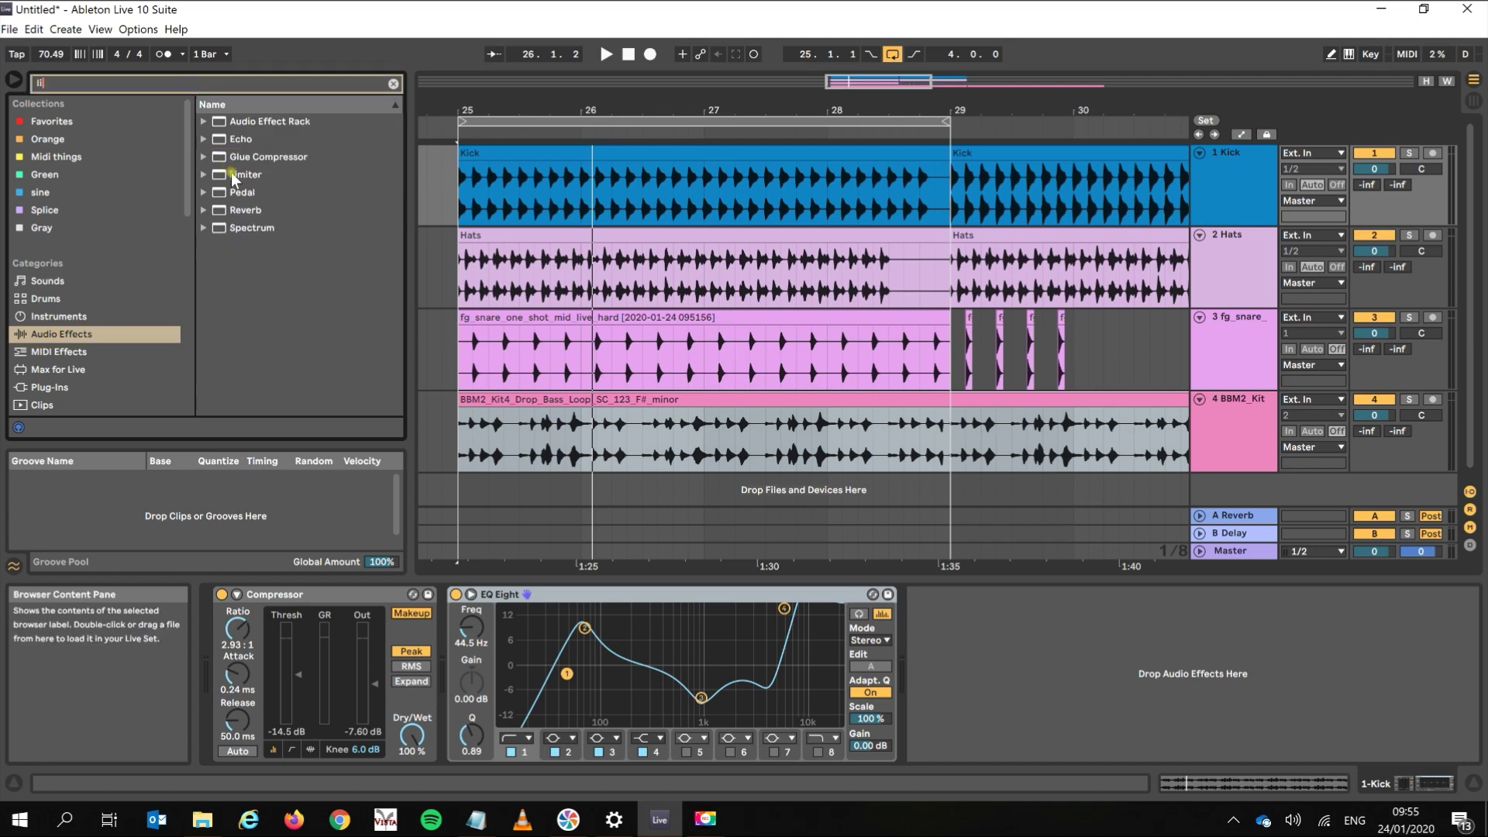
pyautogui.moveTo(231, 172); pyautogui.dragTo(943, 632)
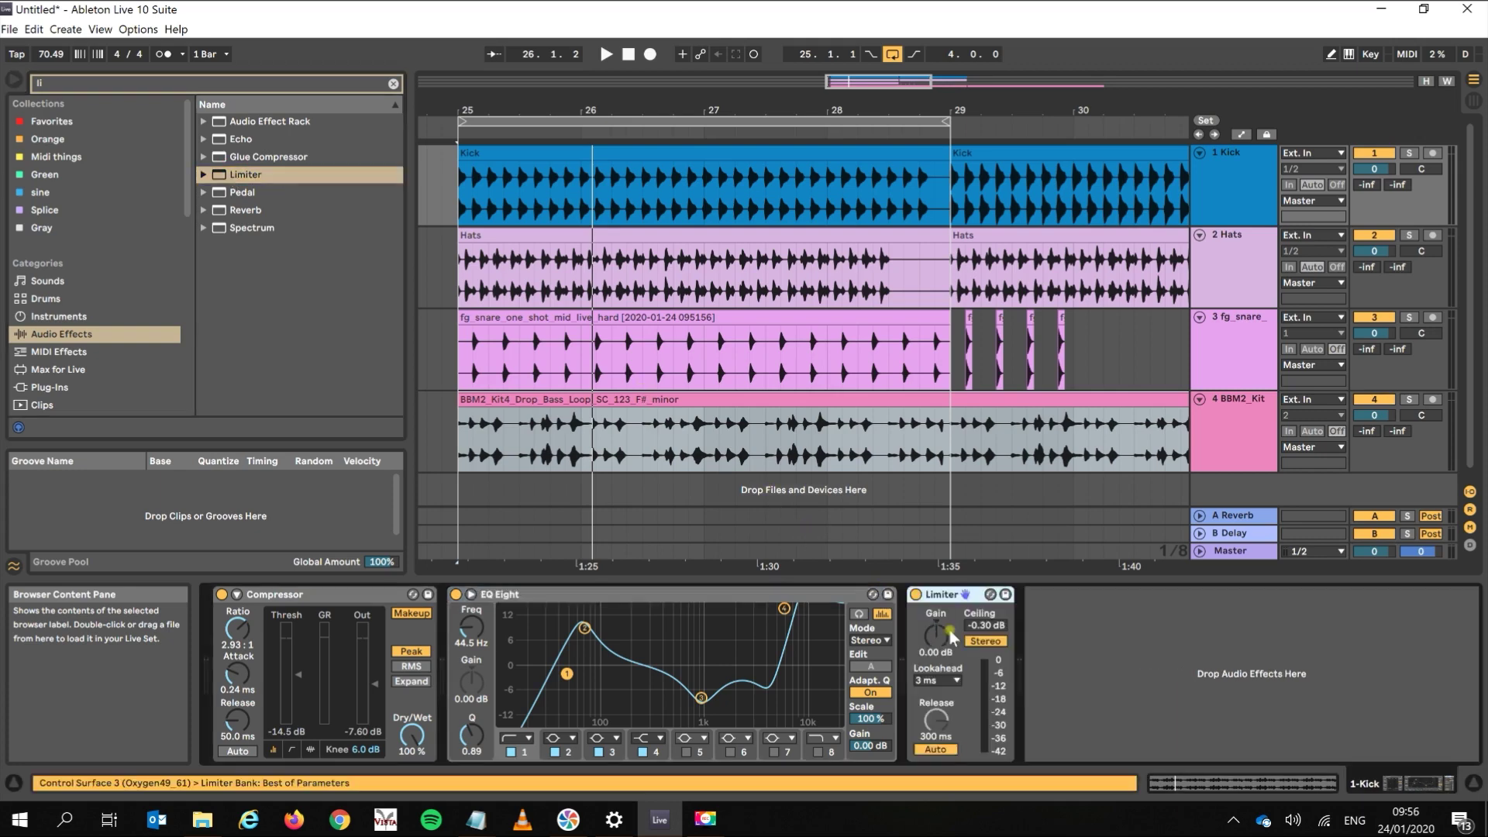
# - Raise the Compressor's output gain to 18.2 dB while playing the loop through the Limiter, and select the Compressor
pyautogui.moveTo(374, 683); pyautogui.dragTo(370, 672)
pyautogui.press('space')
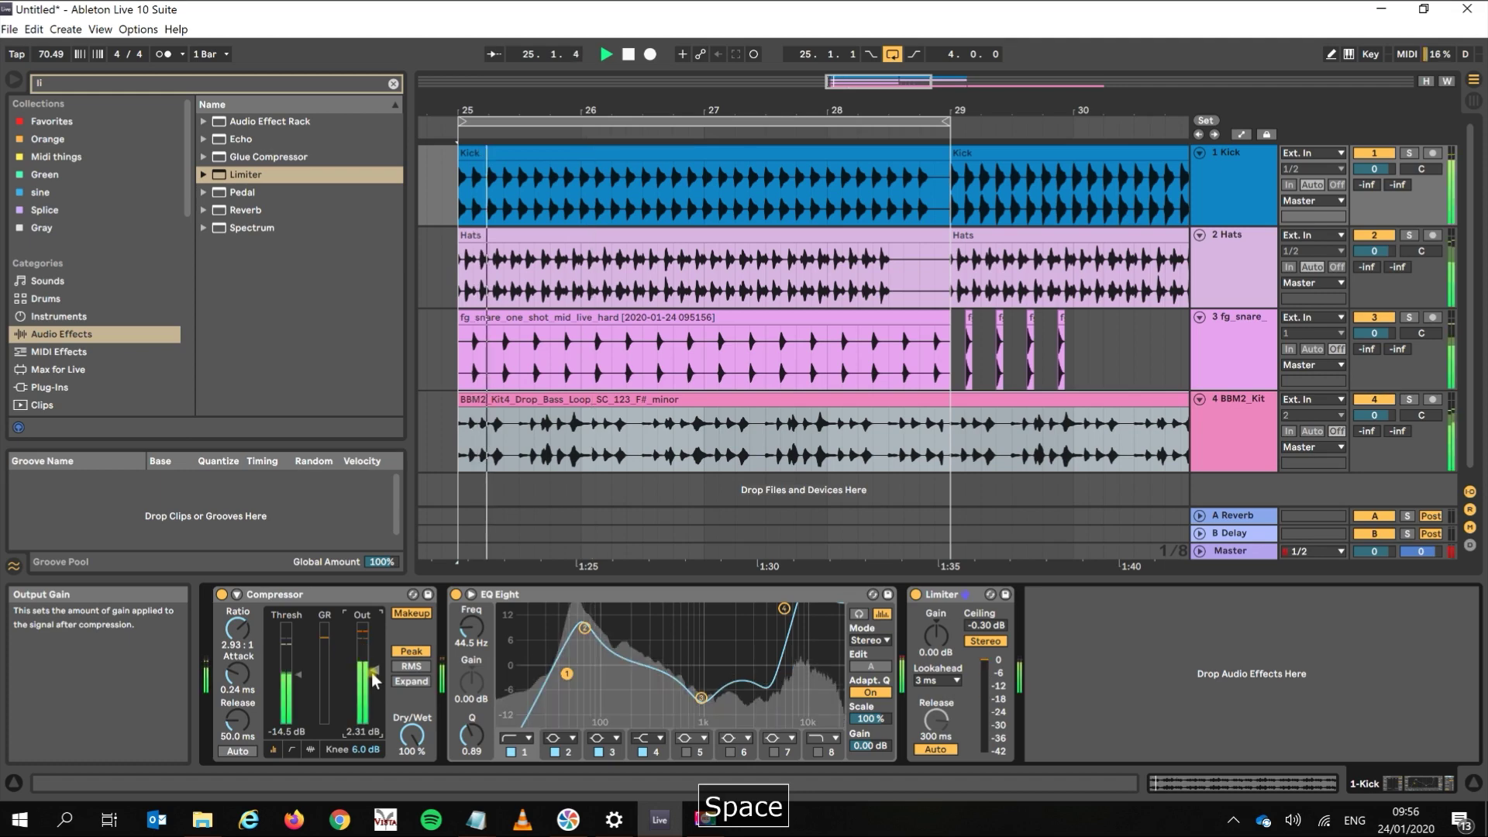
pyautogui.moveTo(370, 672); pyautogui.dragTo(370, 648)
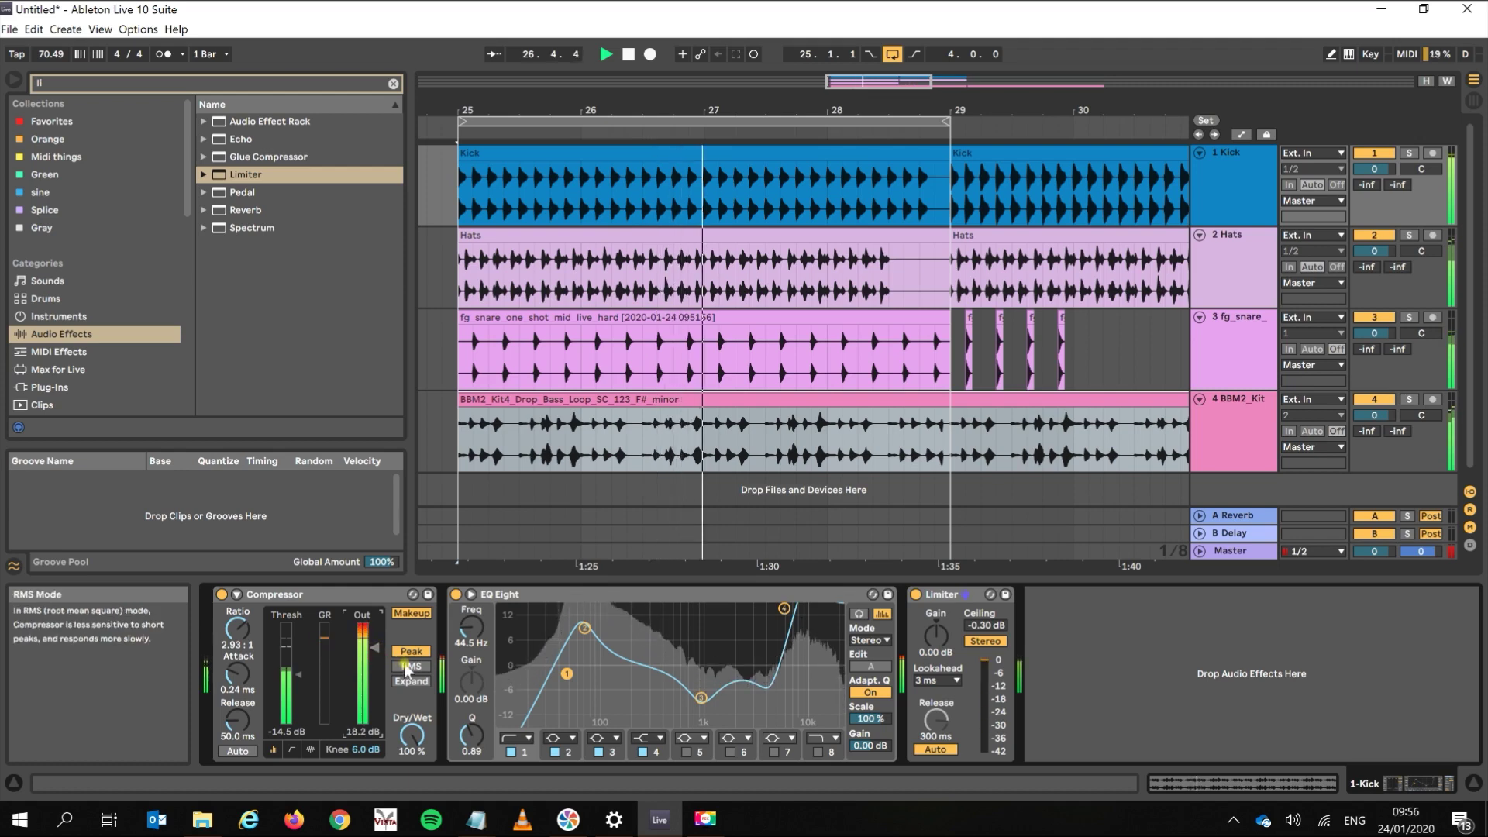
pyautogui.press('space')
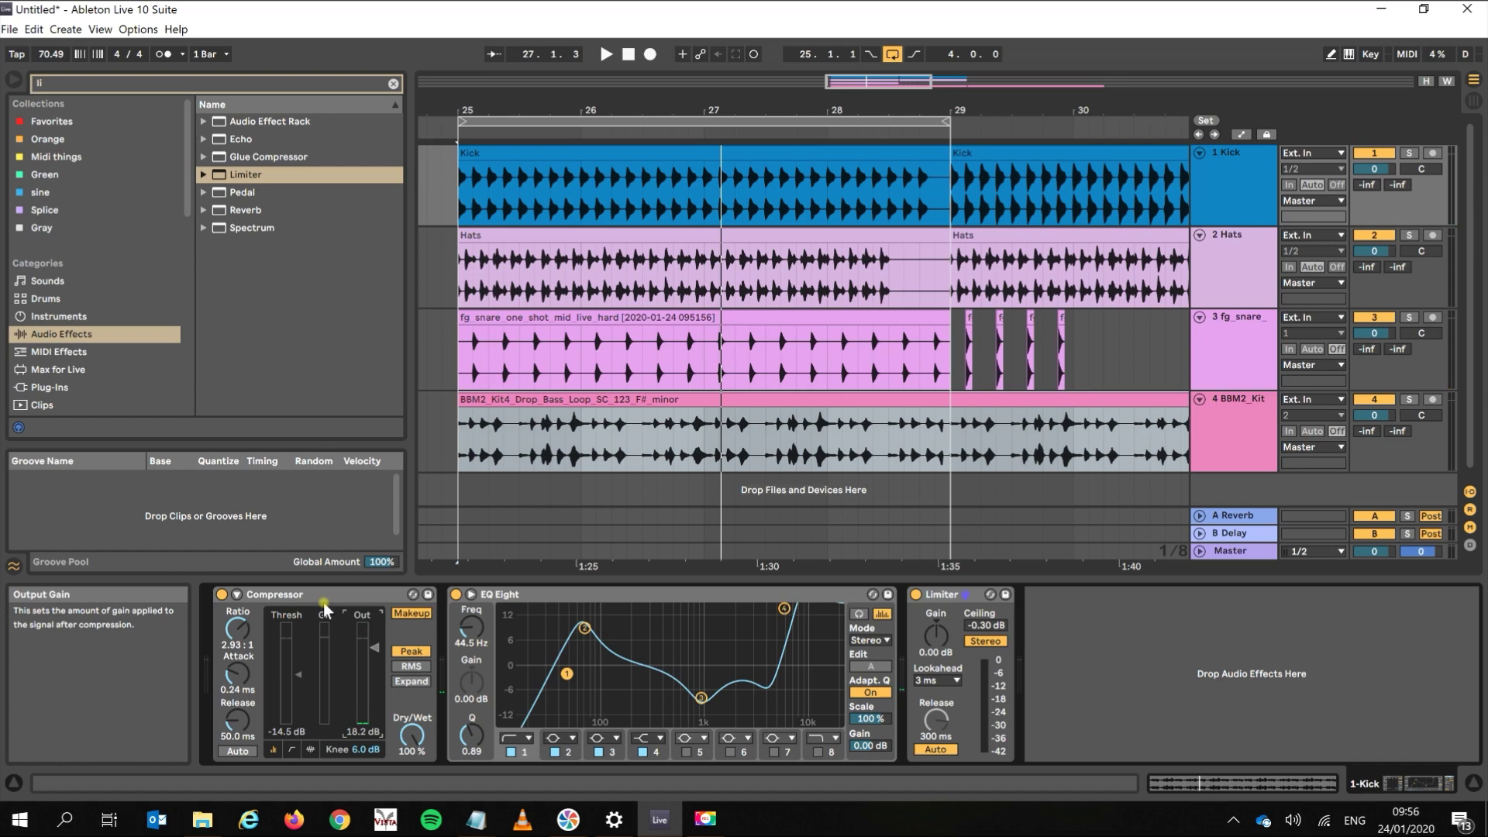
pyautogui.click(350, 602)
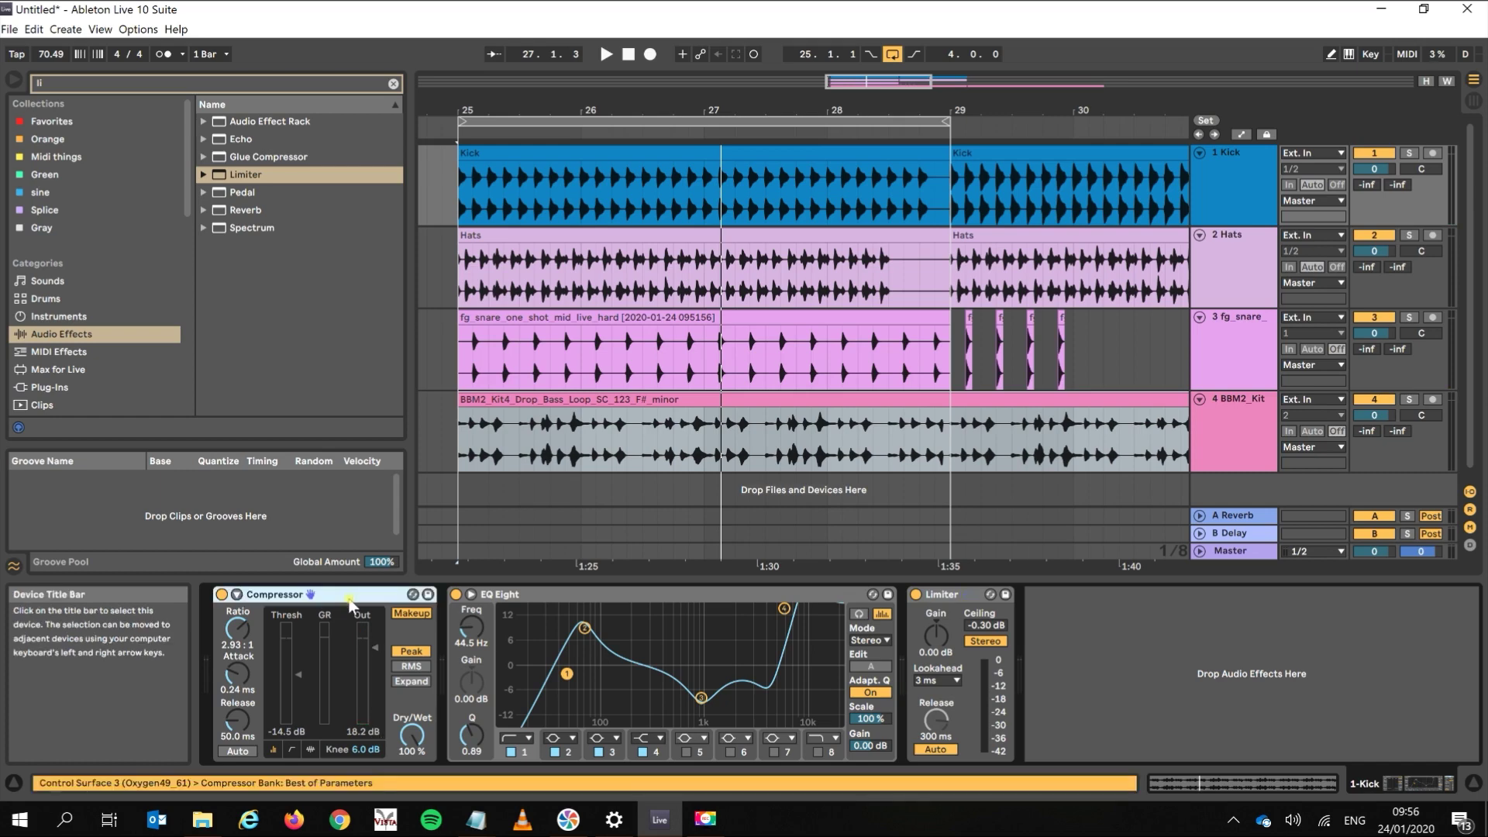
# - Play the loop briefly through the full effect chain and remove the Limiter from the Kick track
pyautogui.press('space')
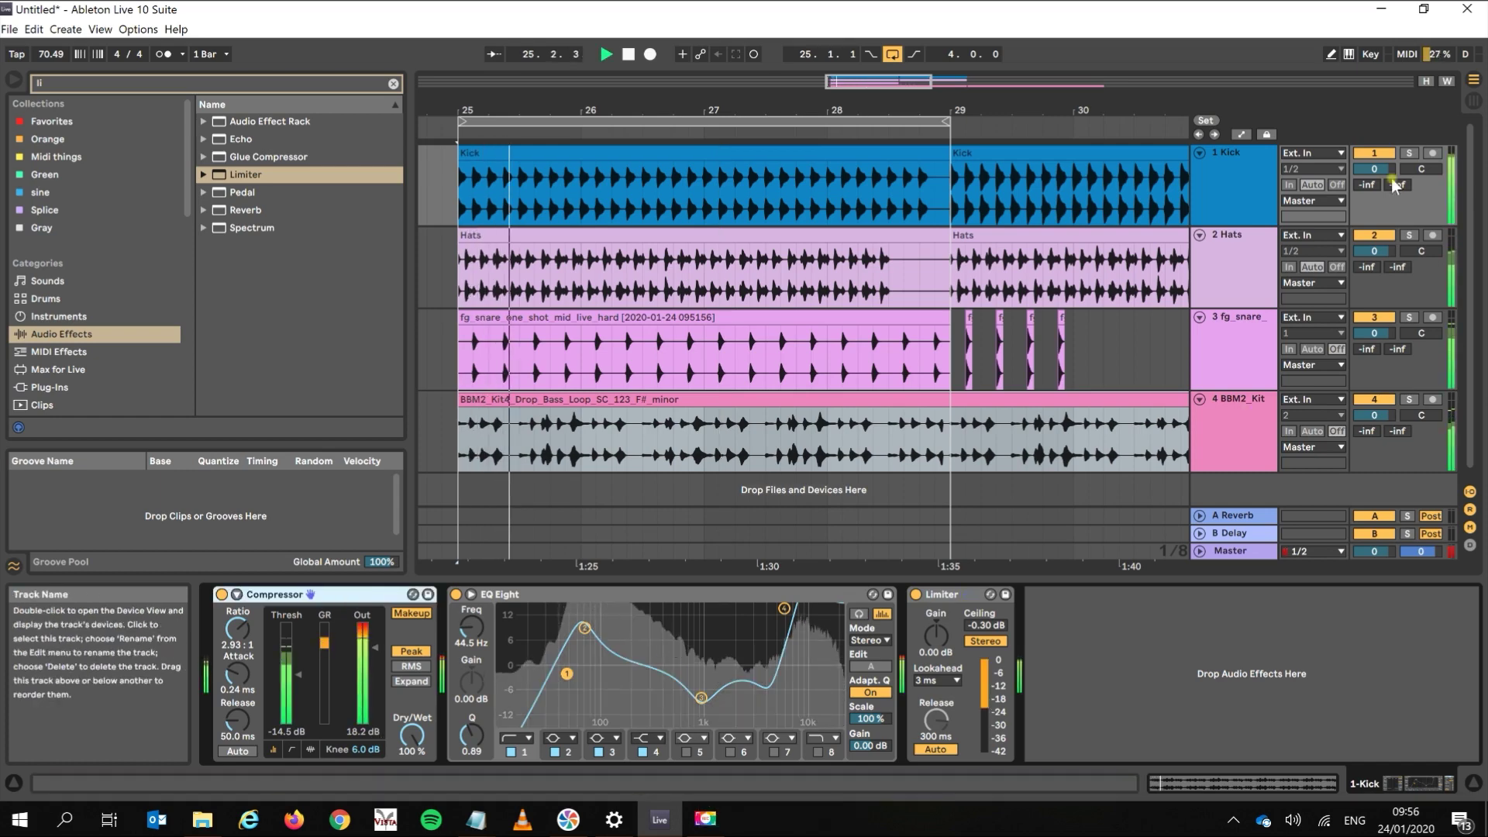
pyautogui.press('space')
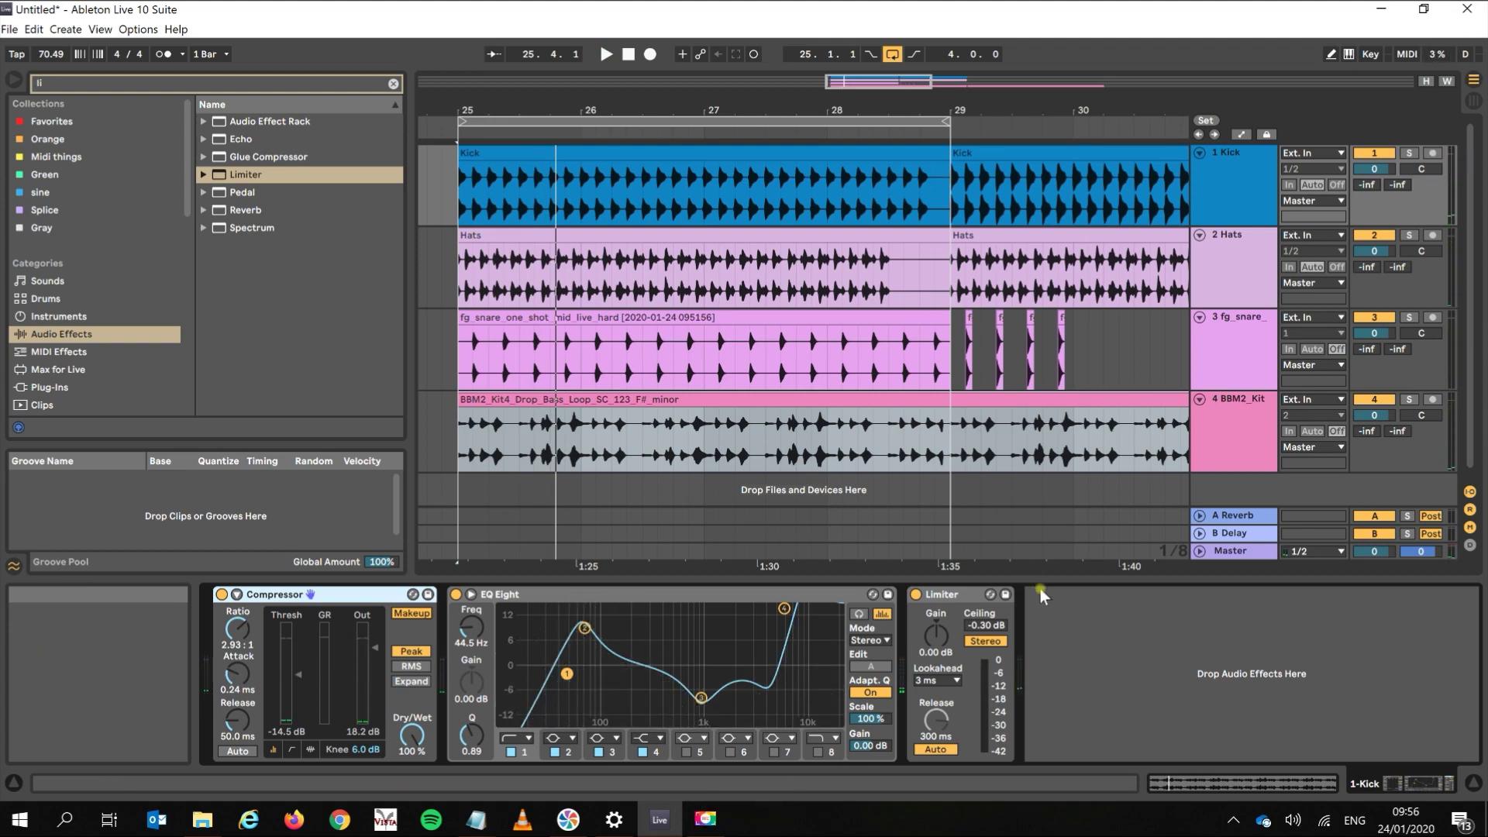
pyautogui.click(951, 598)
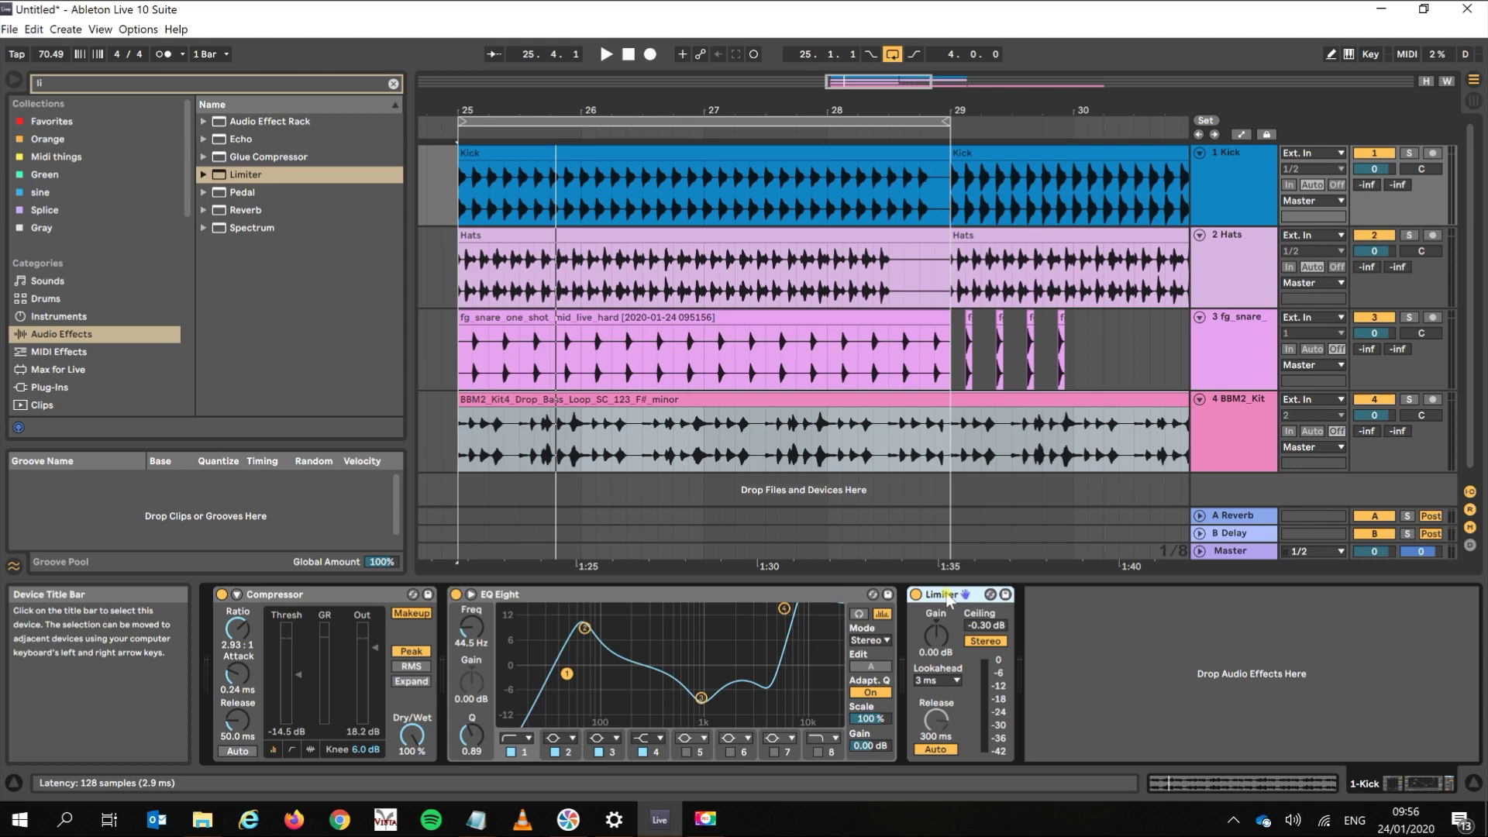
pyautogui.press('Delete')
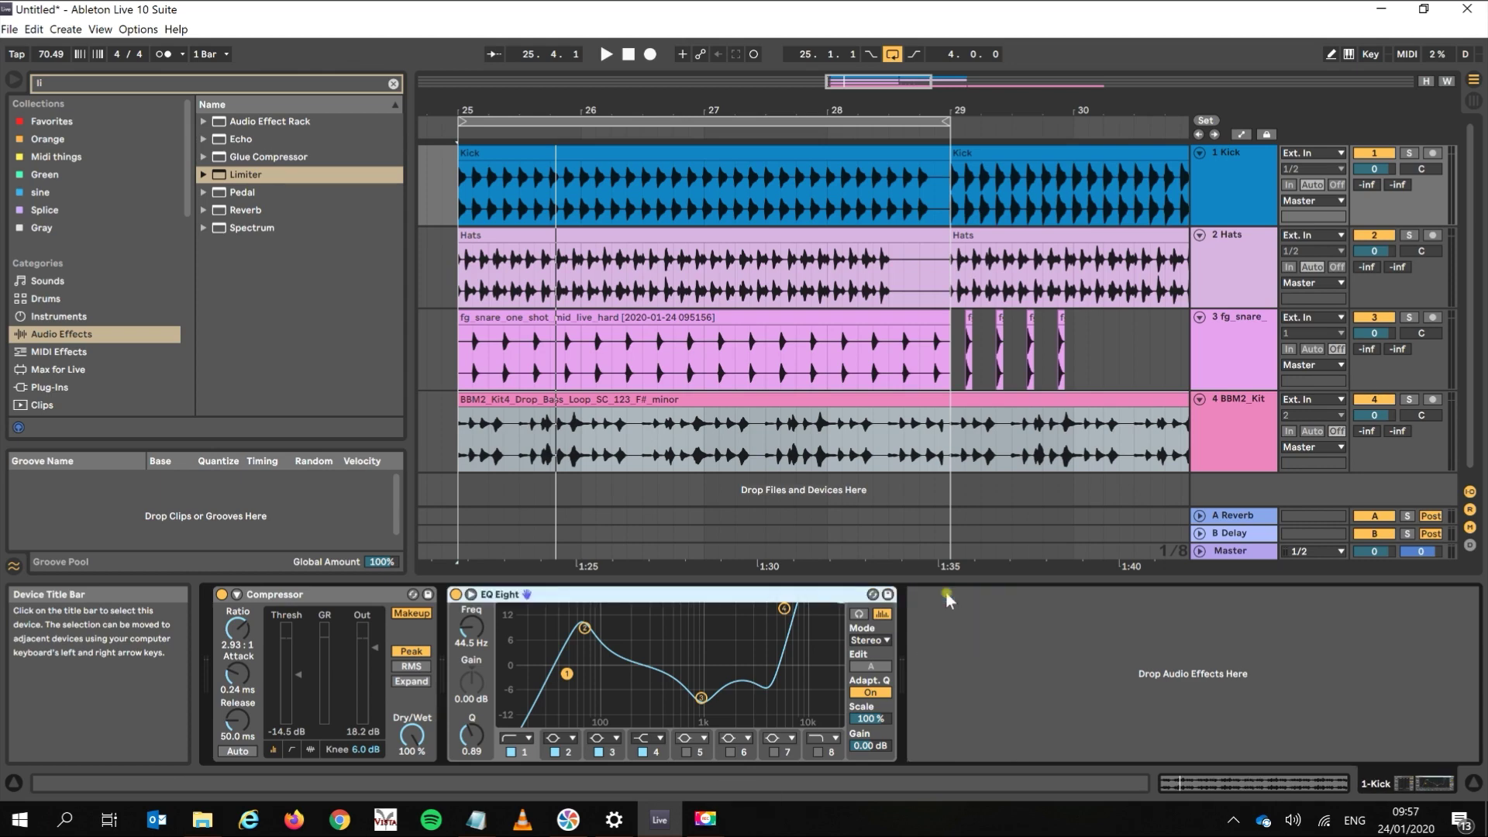
# - Bypass EQ Eight on the Kick track and solo the track for playback
pyautogui.click(338, 598)
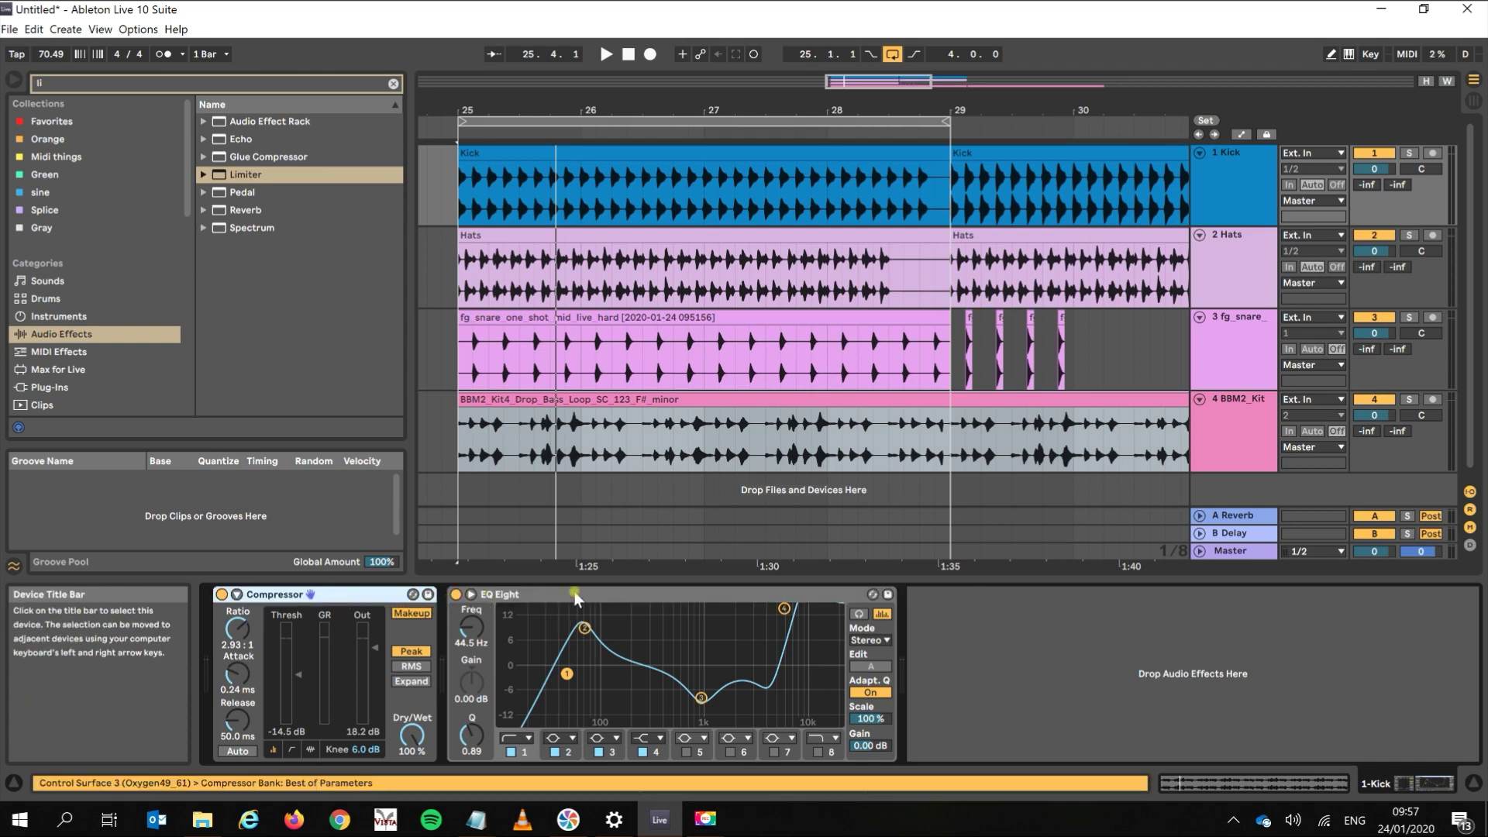
pyautogui.click(456, 595)
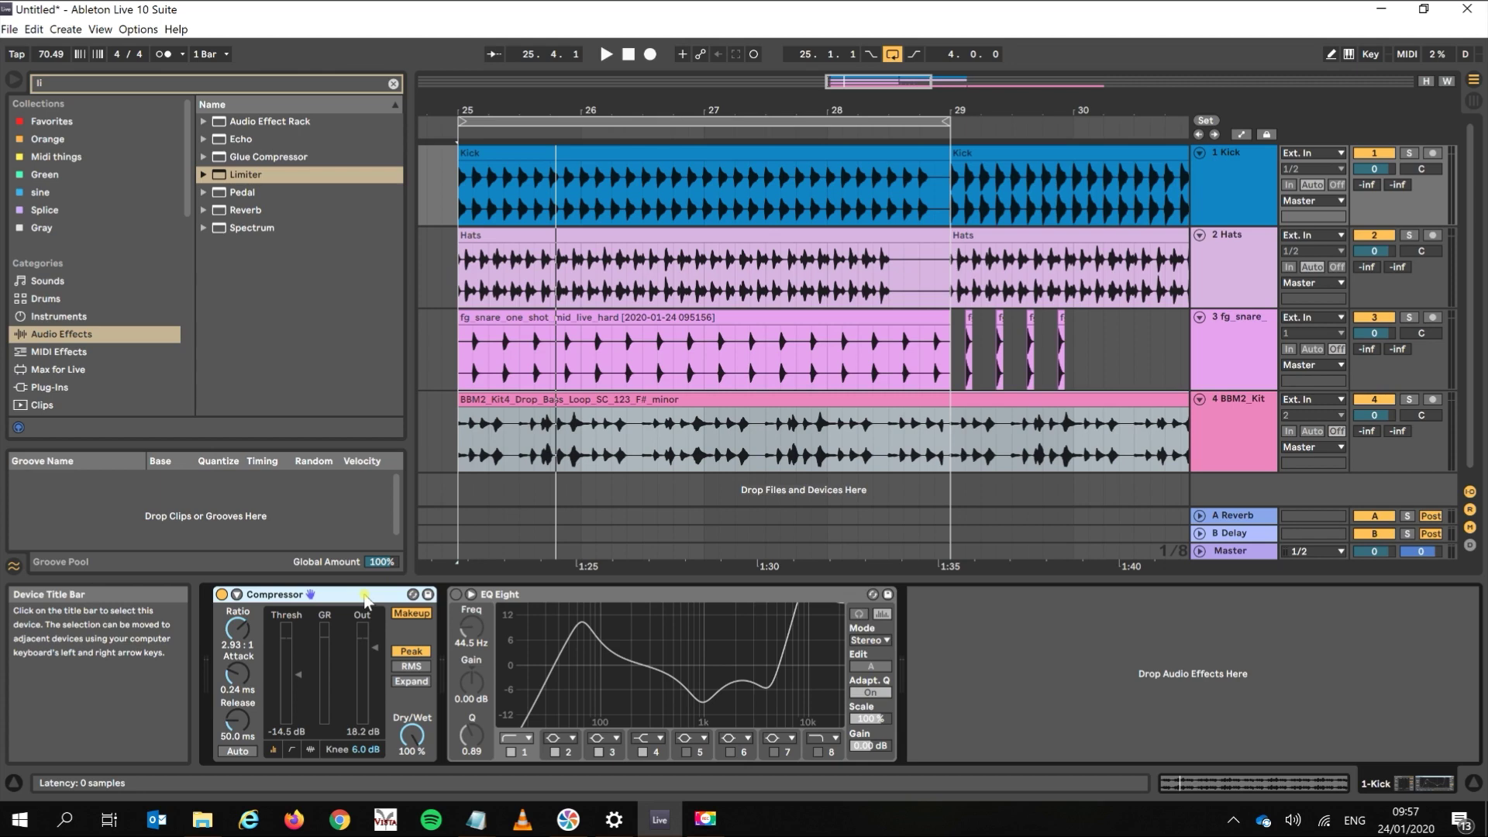
pyautogui.click(1409, 153)
pyautogui.press('space')
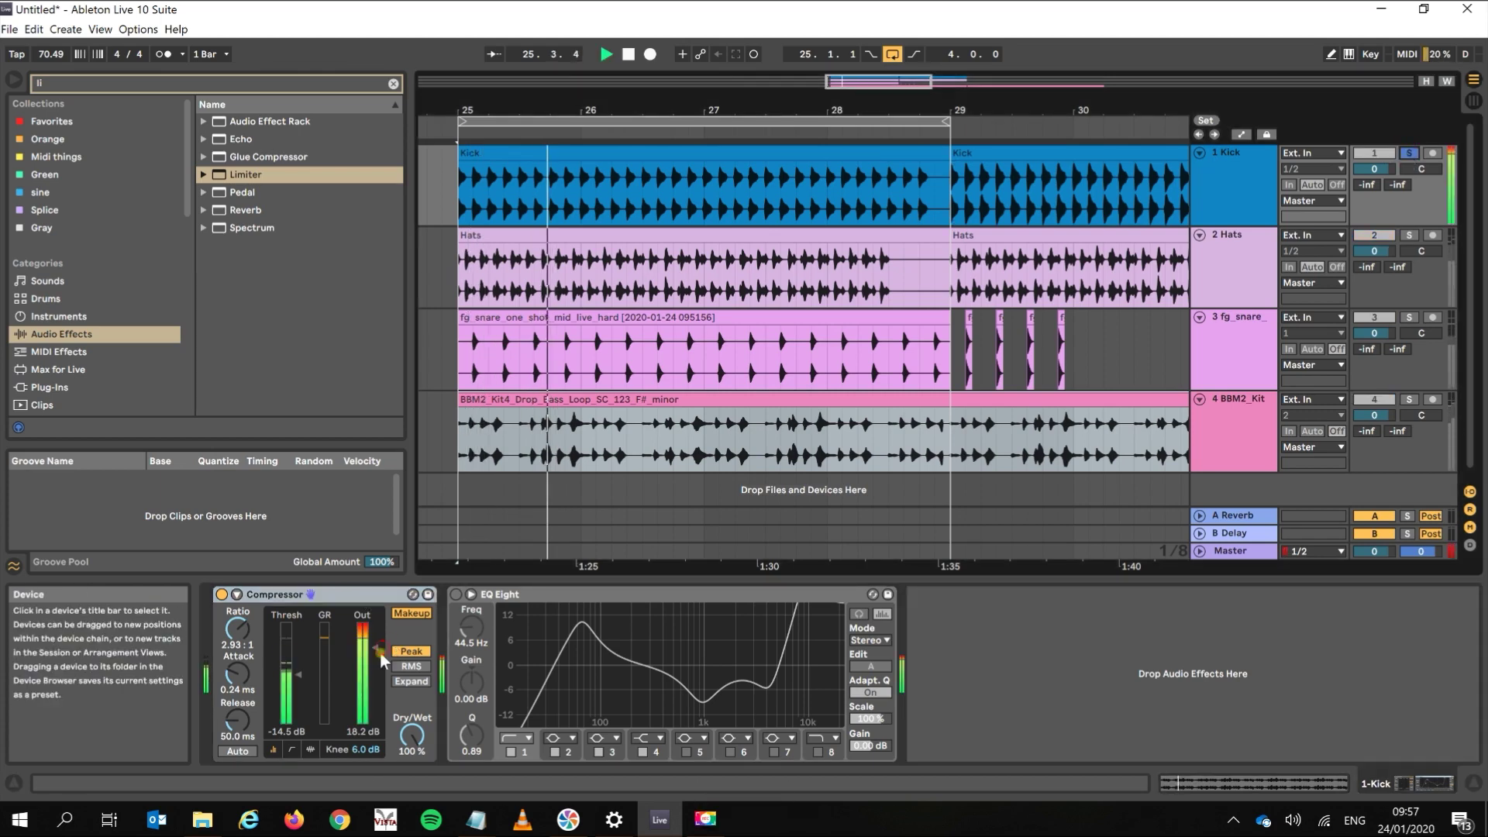
# - Set the Kick Compressor's output gain to 1.65 dB during playback and duplicate the Compressor twice
pyautogui.moveTo(376, 648); pyautogui.dragTo(376, 668)
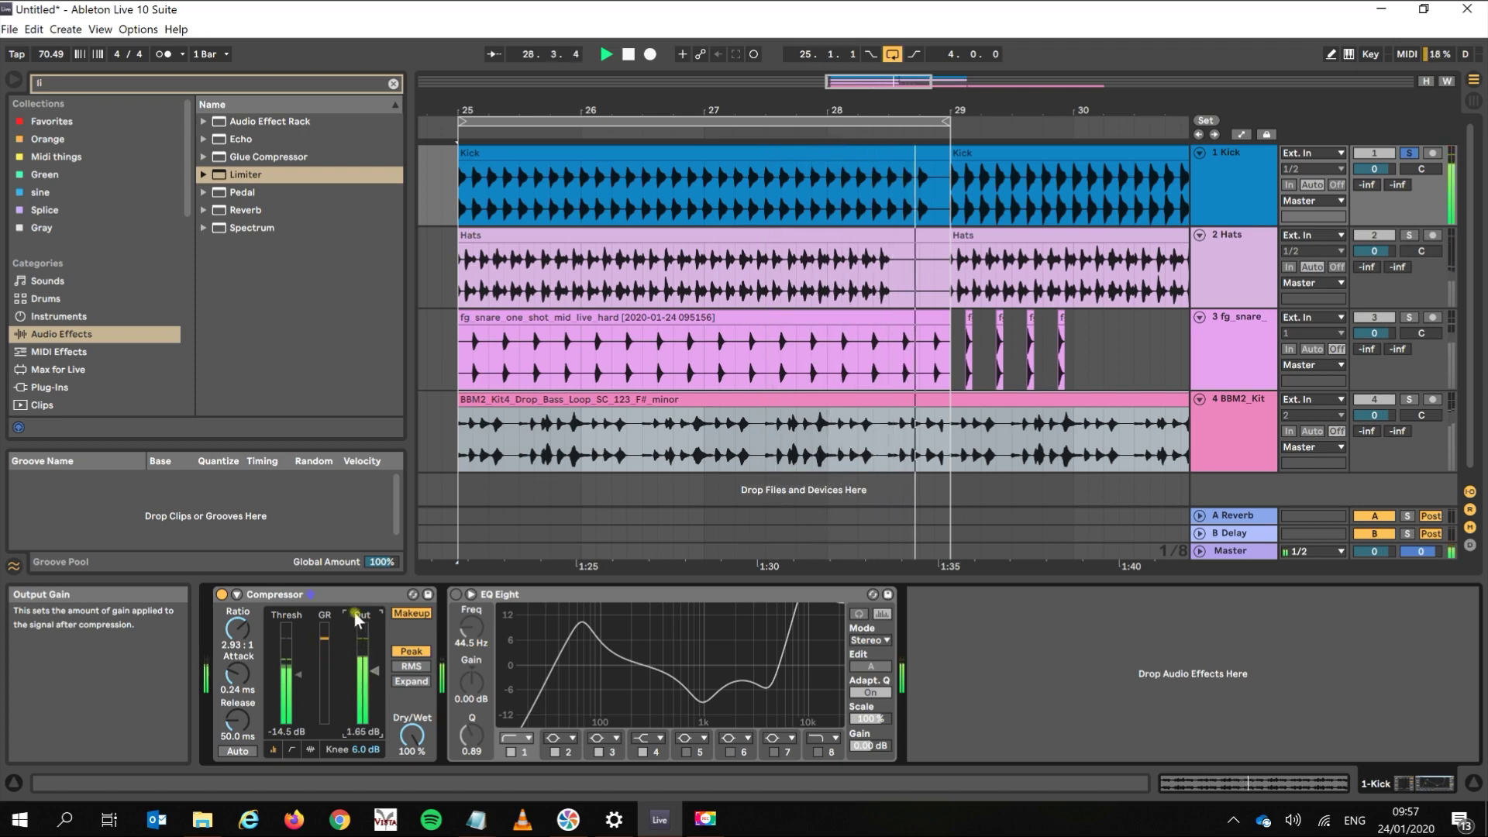
pyautogui.click(1241, 214)
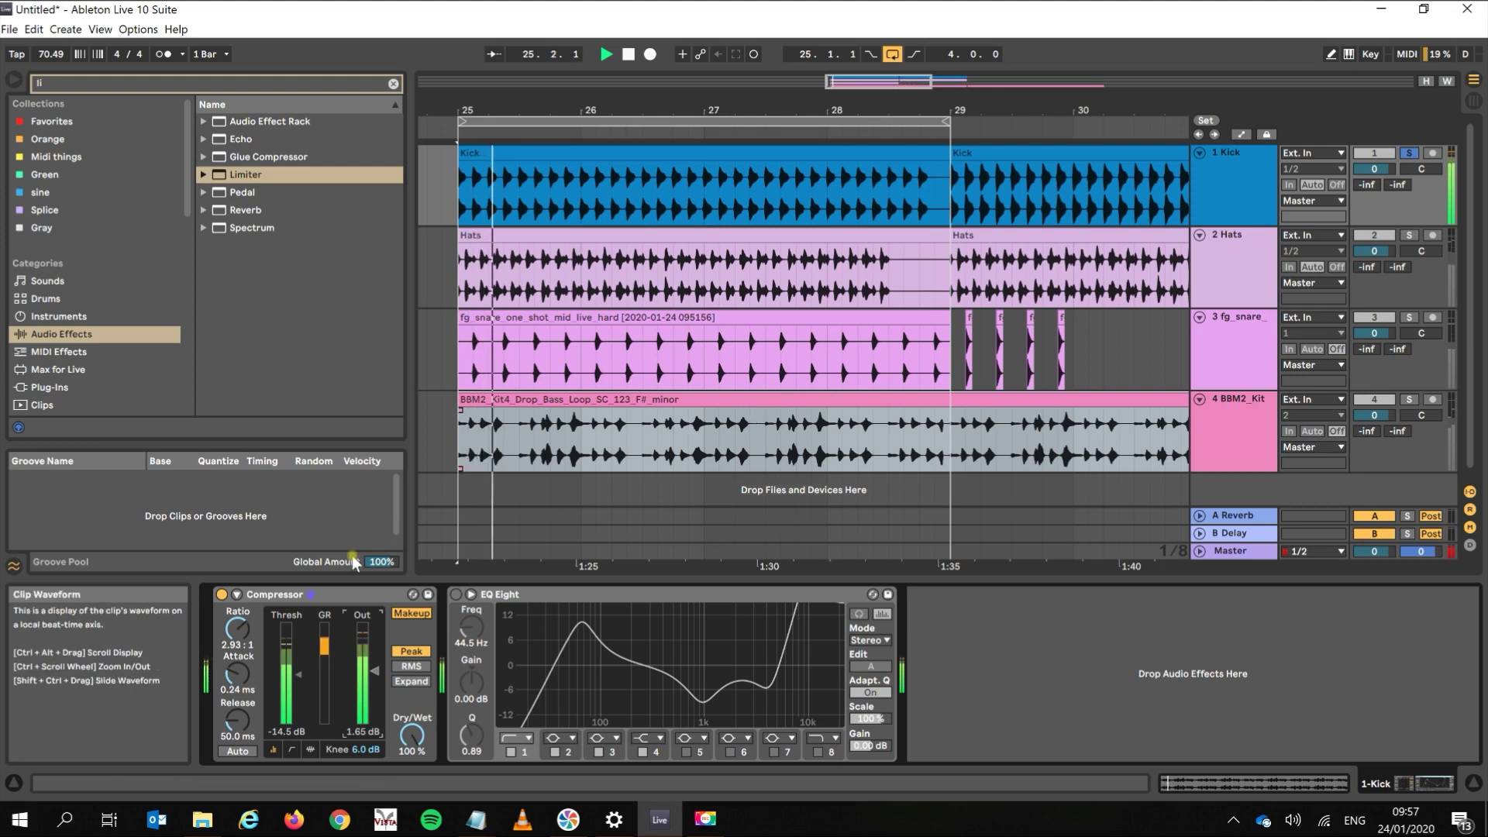
pyautogui.click(328, 596)
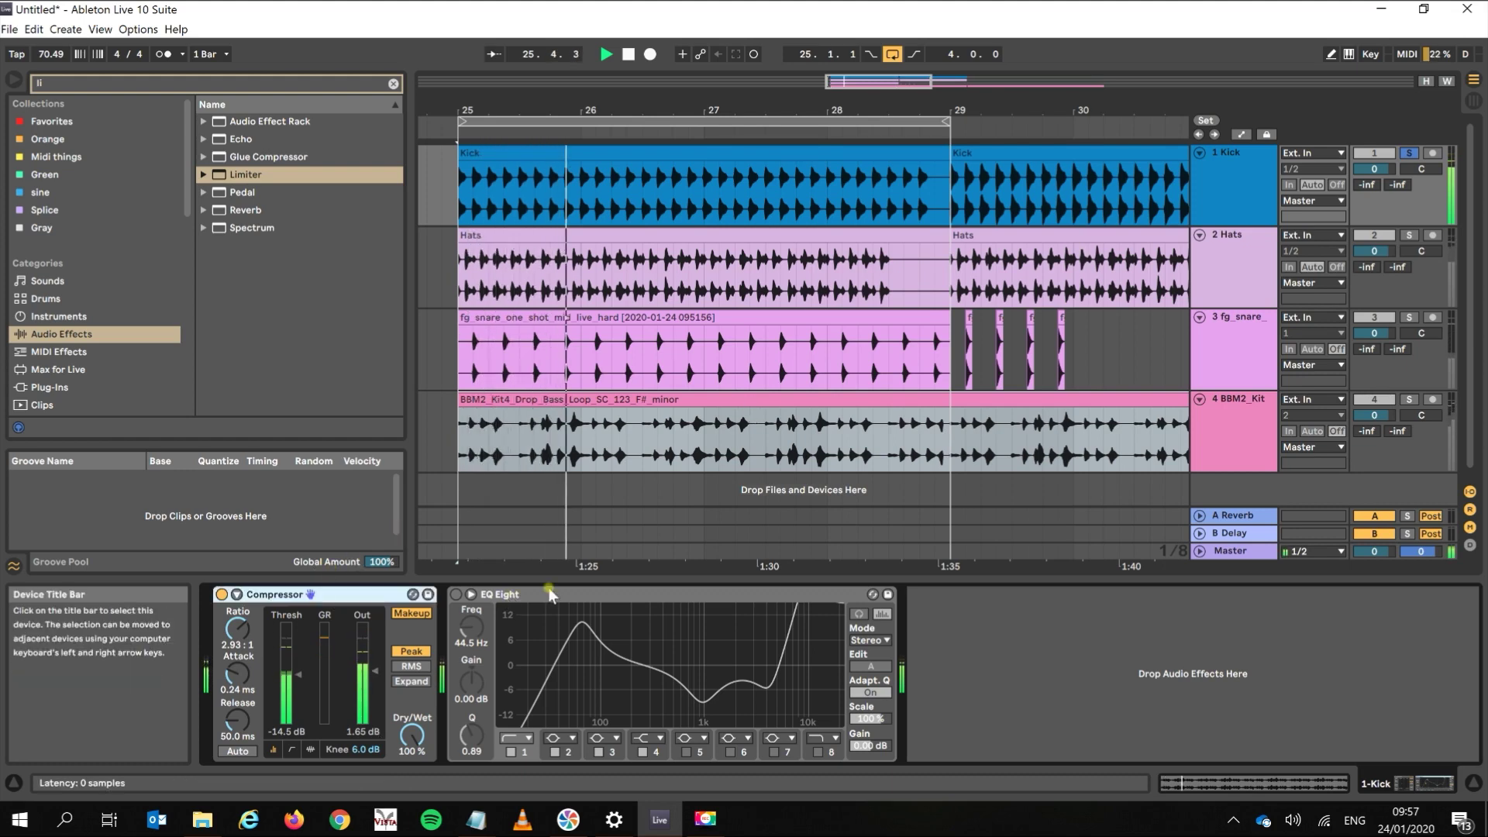
pyautogui.hotkey('ctrl', 'd')
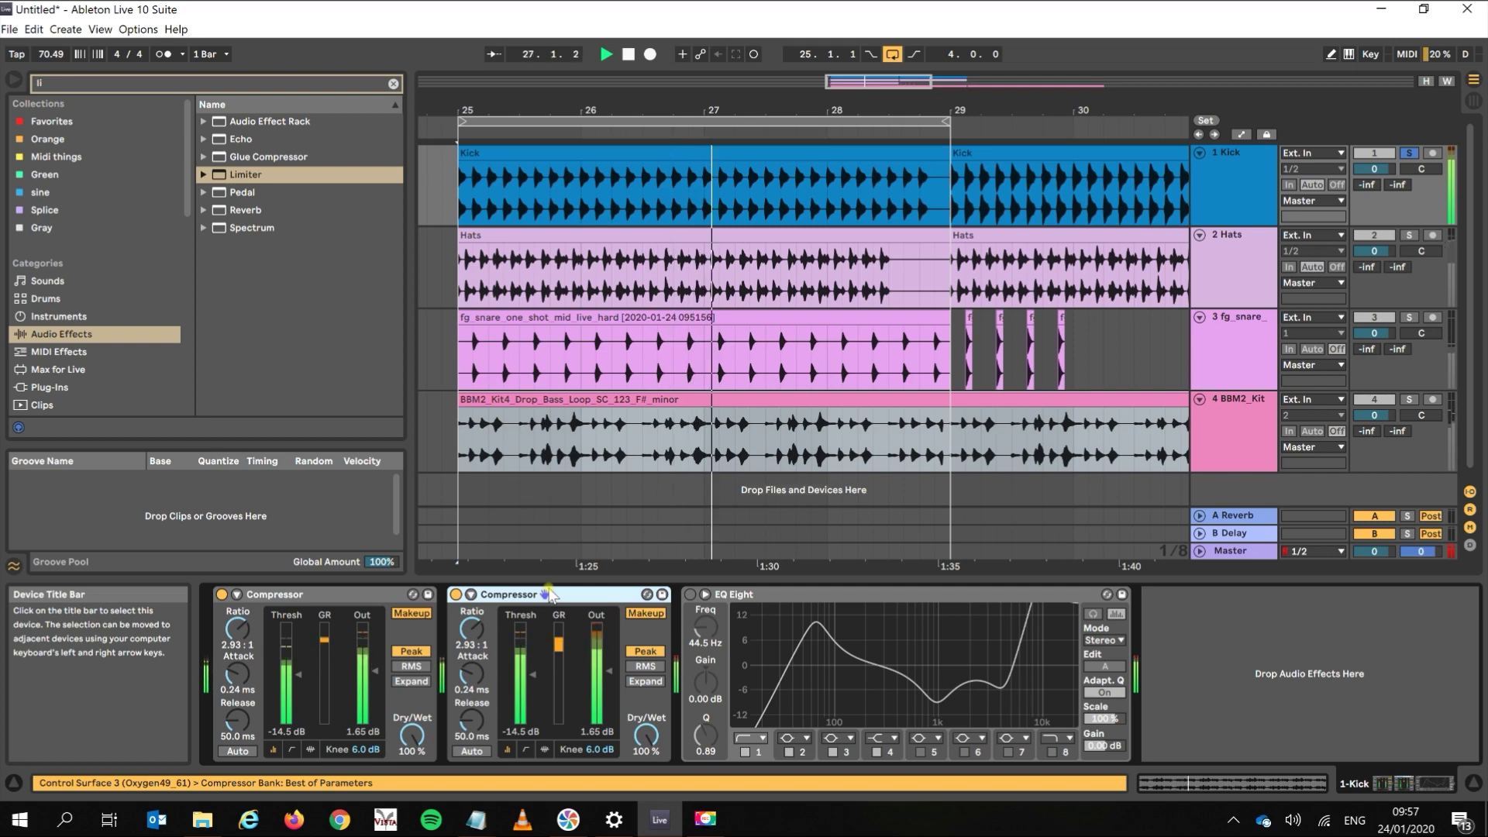
pyautogui.hotkey('ctrl', 'd')
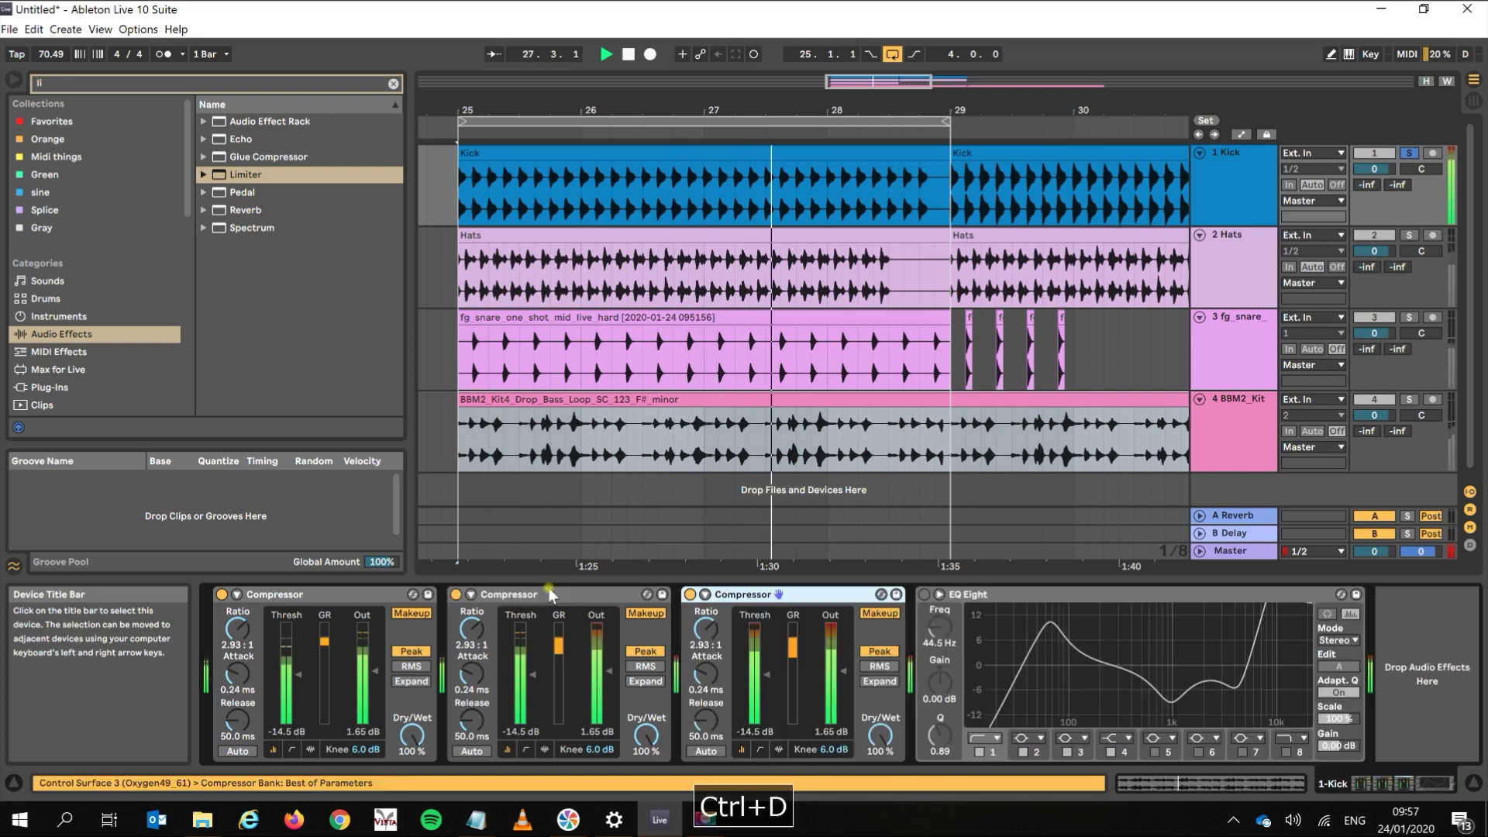
# - Set the second Compressor's output gain to -6.28 dB and the third's to -8.92 dB, and duplicate the third Compressor
pyautogui.moveTo(608, 671); pyautogui.dragTo(609, 681)
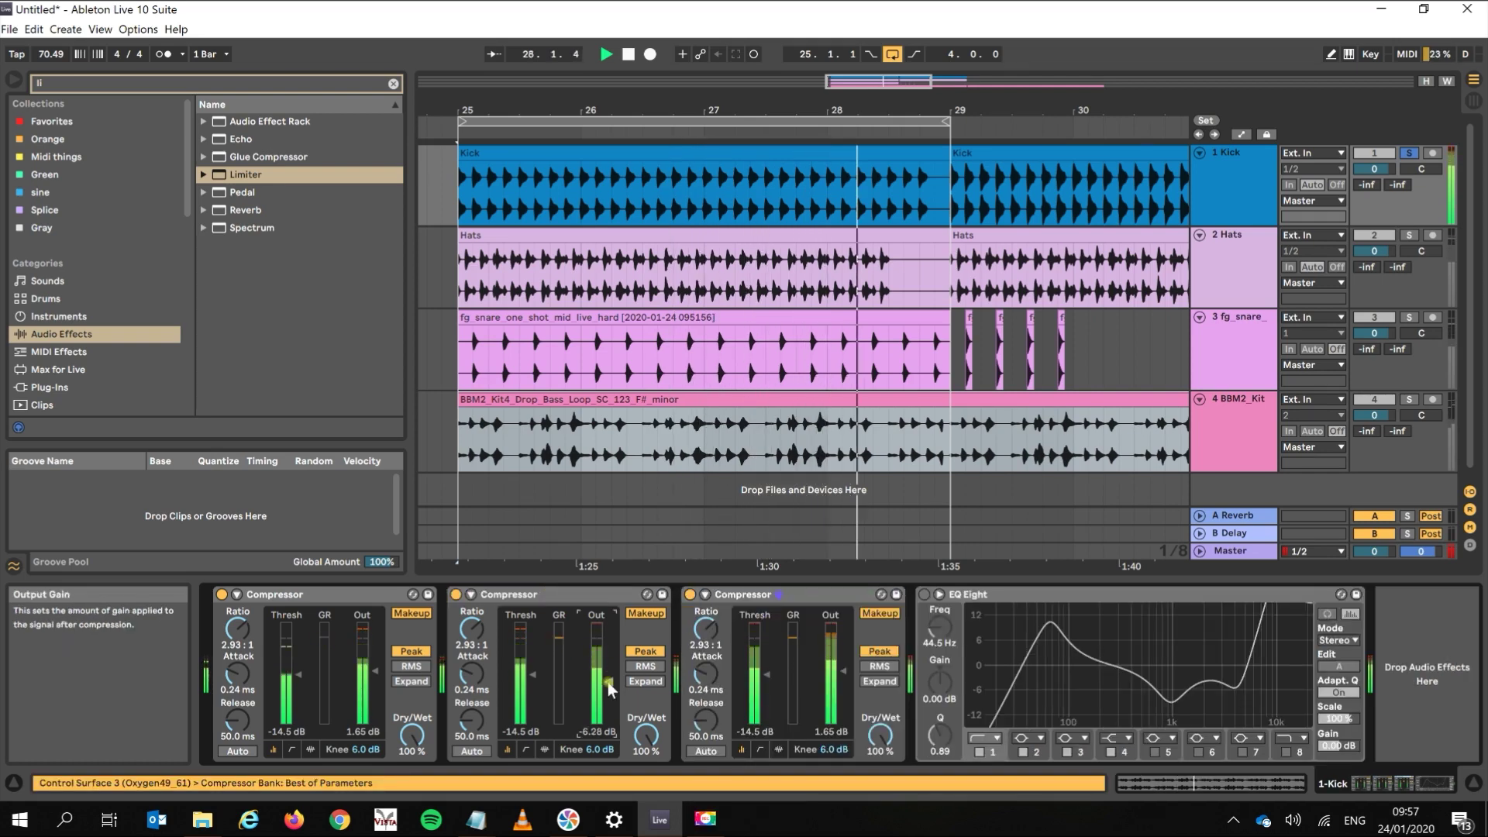
pyautogui.moveTo(843, 668); pyautogui.dragTo(846, 692)
pyautogui.click(755, 598)
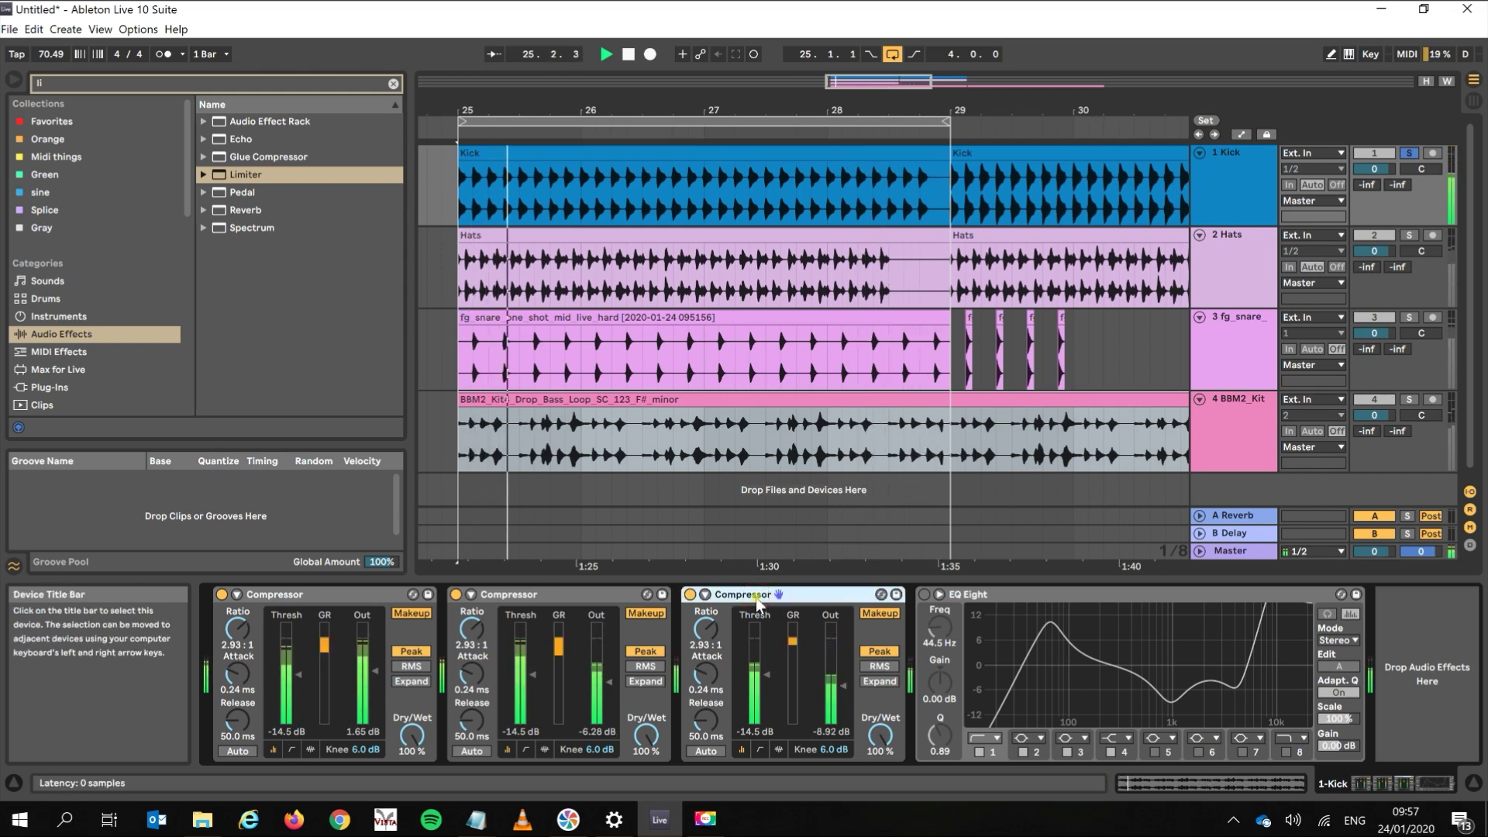
pyautogui.hotkey('ctrl', 'd')
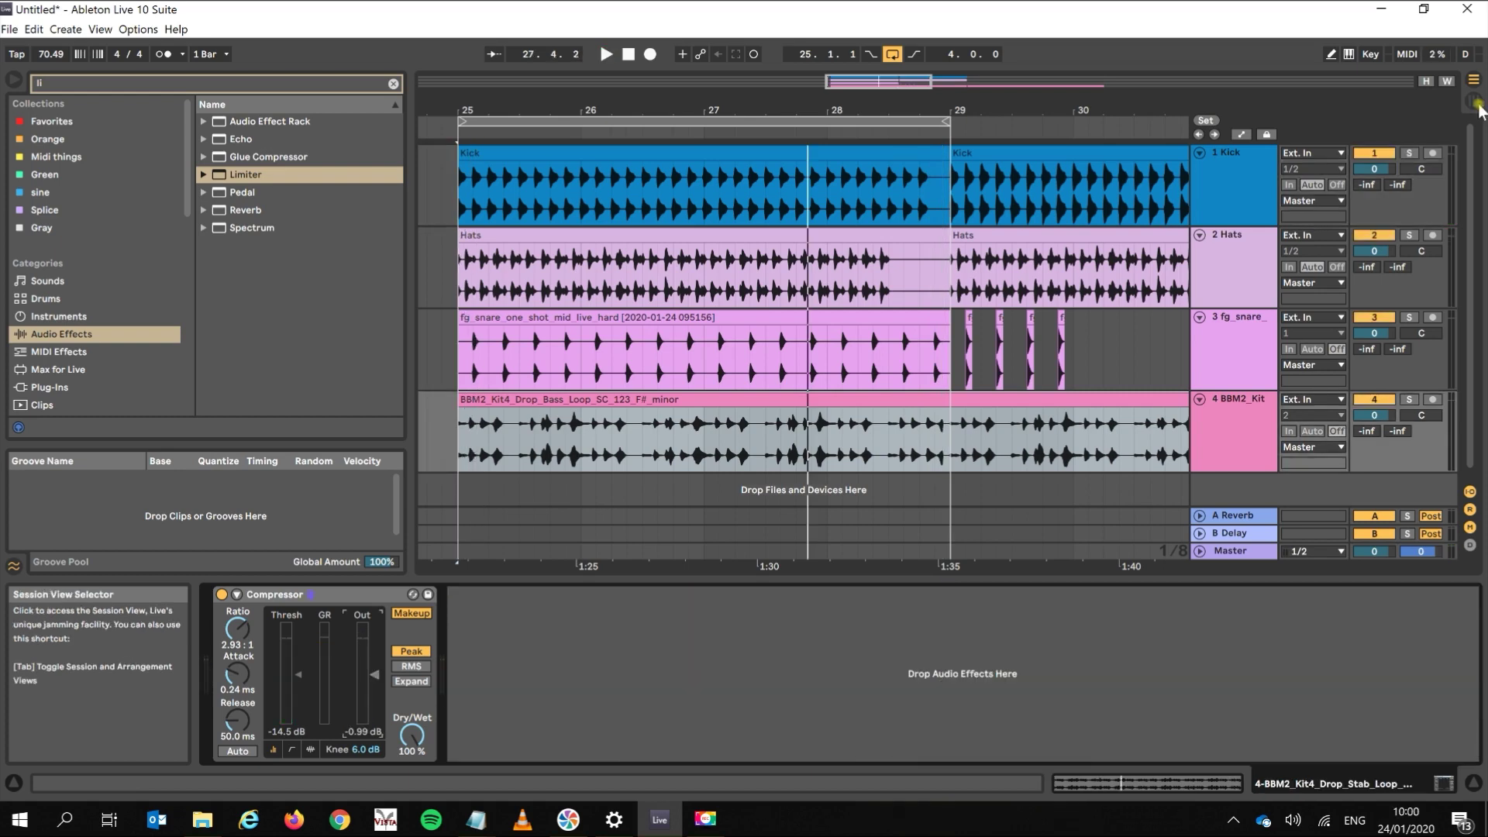
# - Switch to Session View and play the loop to check the track and Master levels
pyautogui.click(1477, 106)
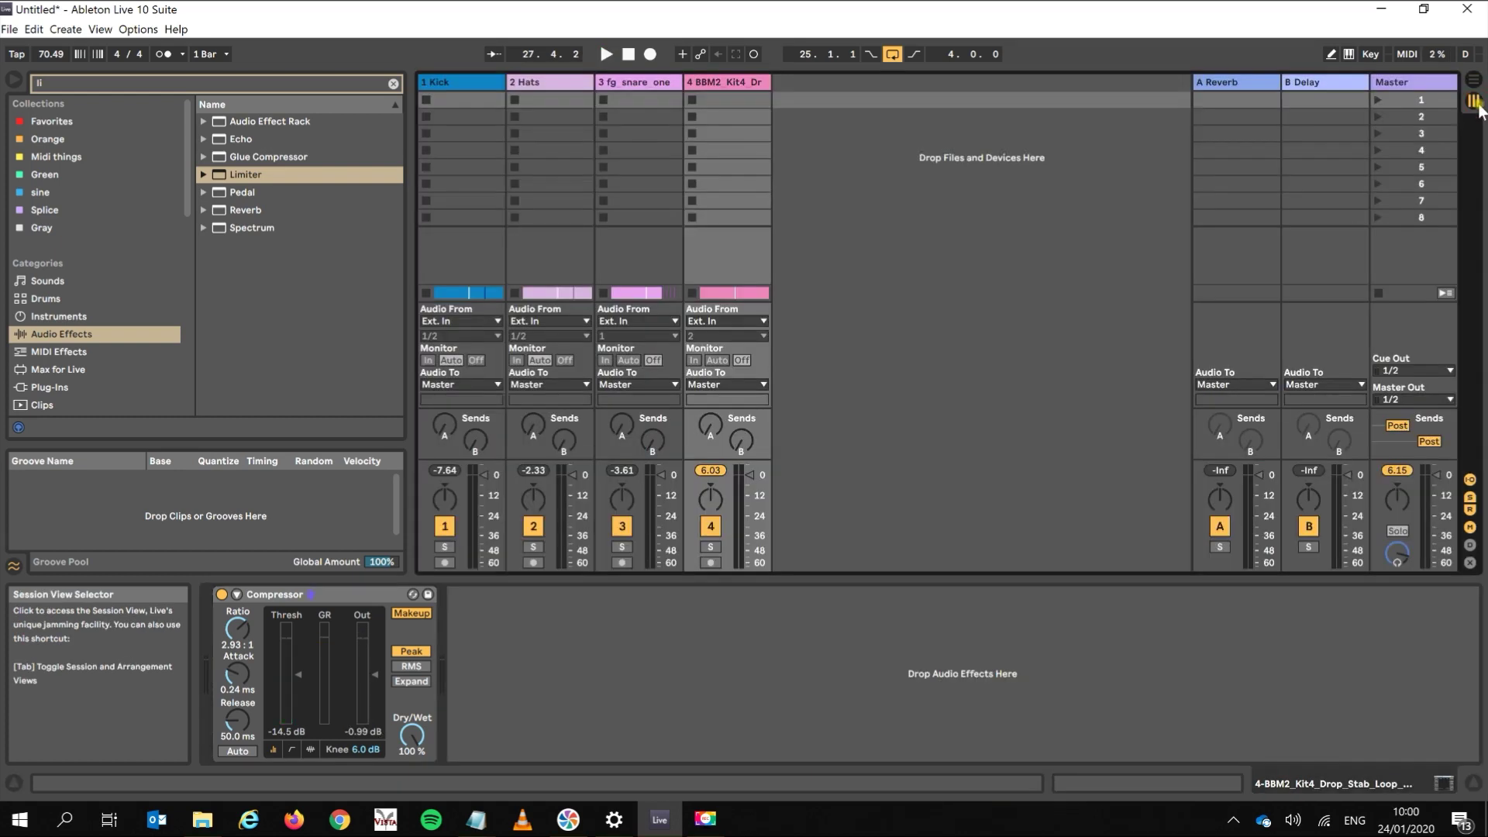
pyautogui.press('space')
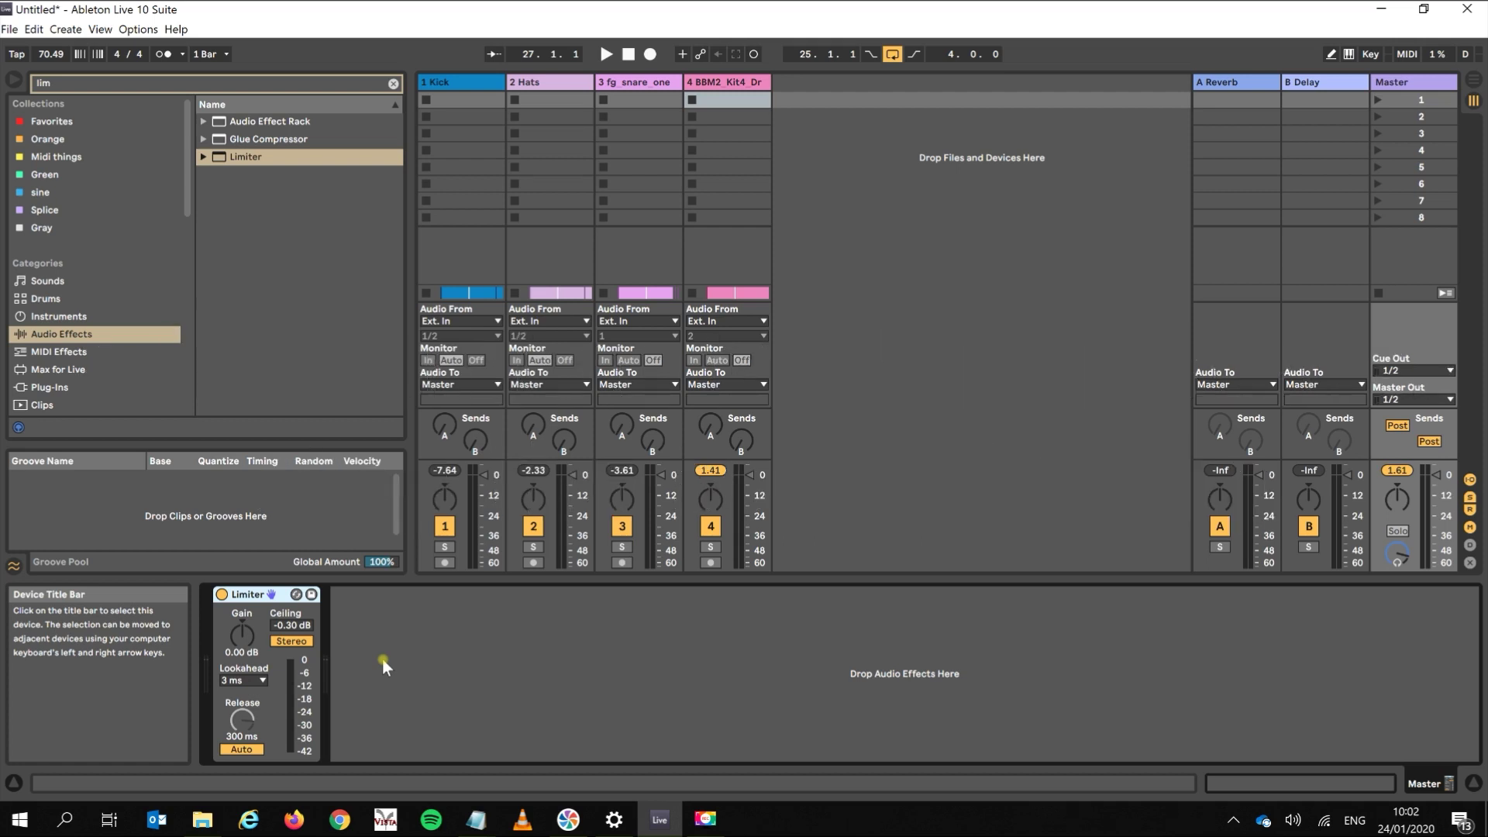
# - Play and stop the loop repeatedly with the Limiter on the Master track to check the Master output level
pyautogui.press('space')
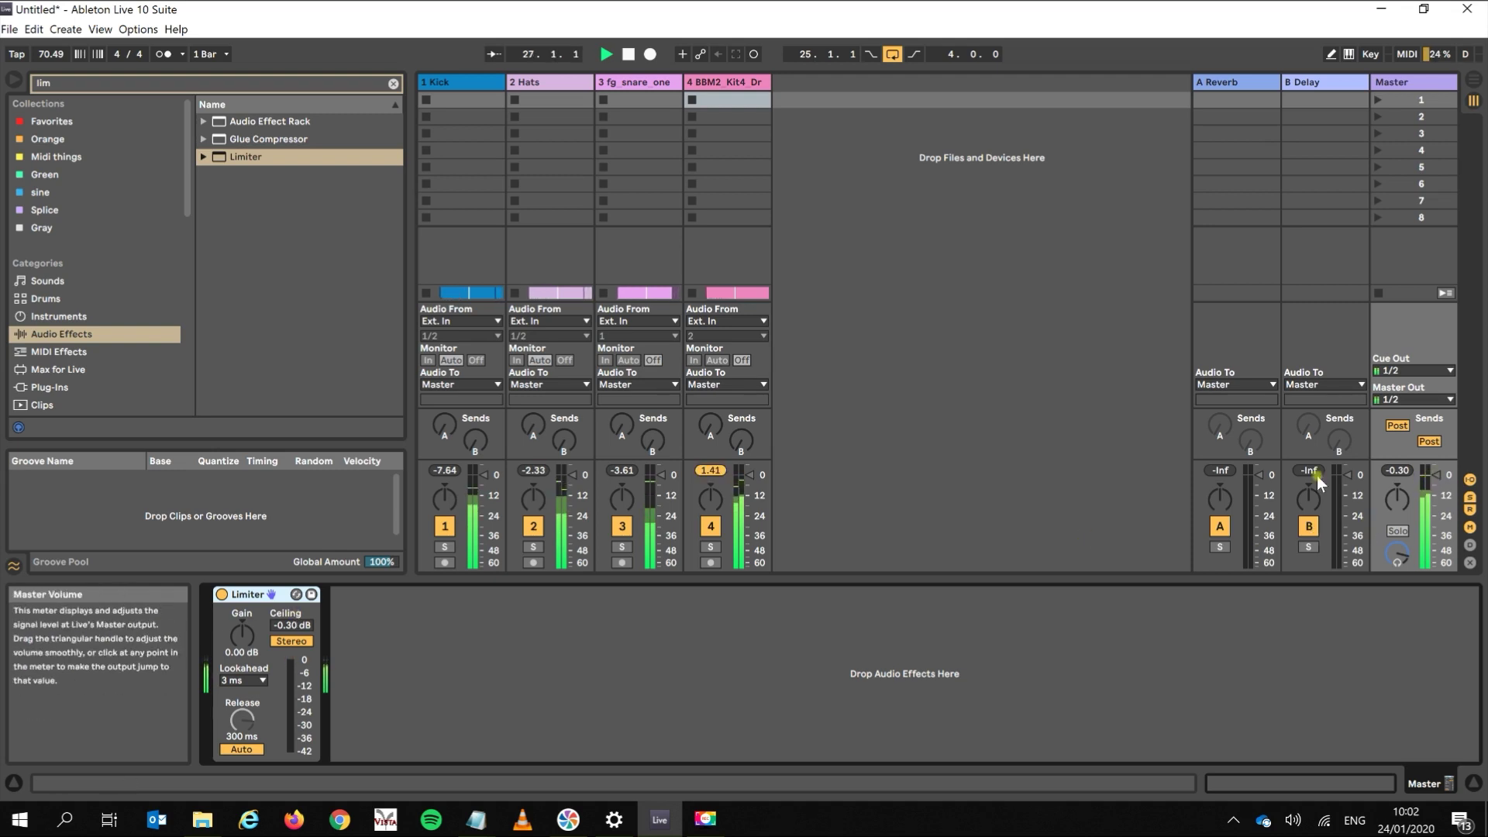
pyautogui.press('space')
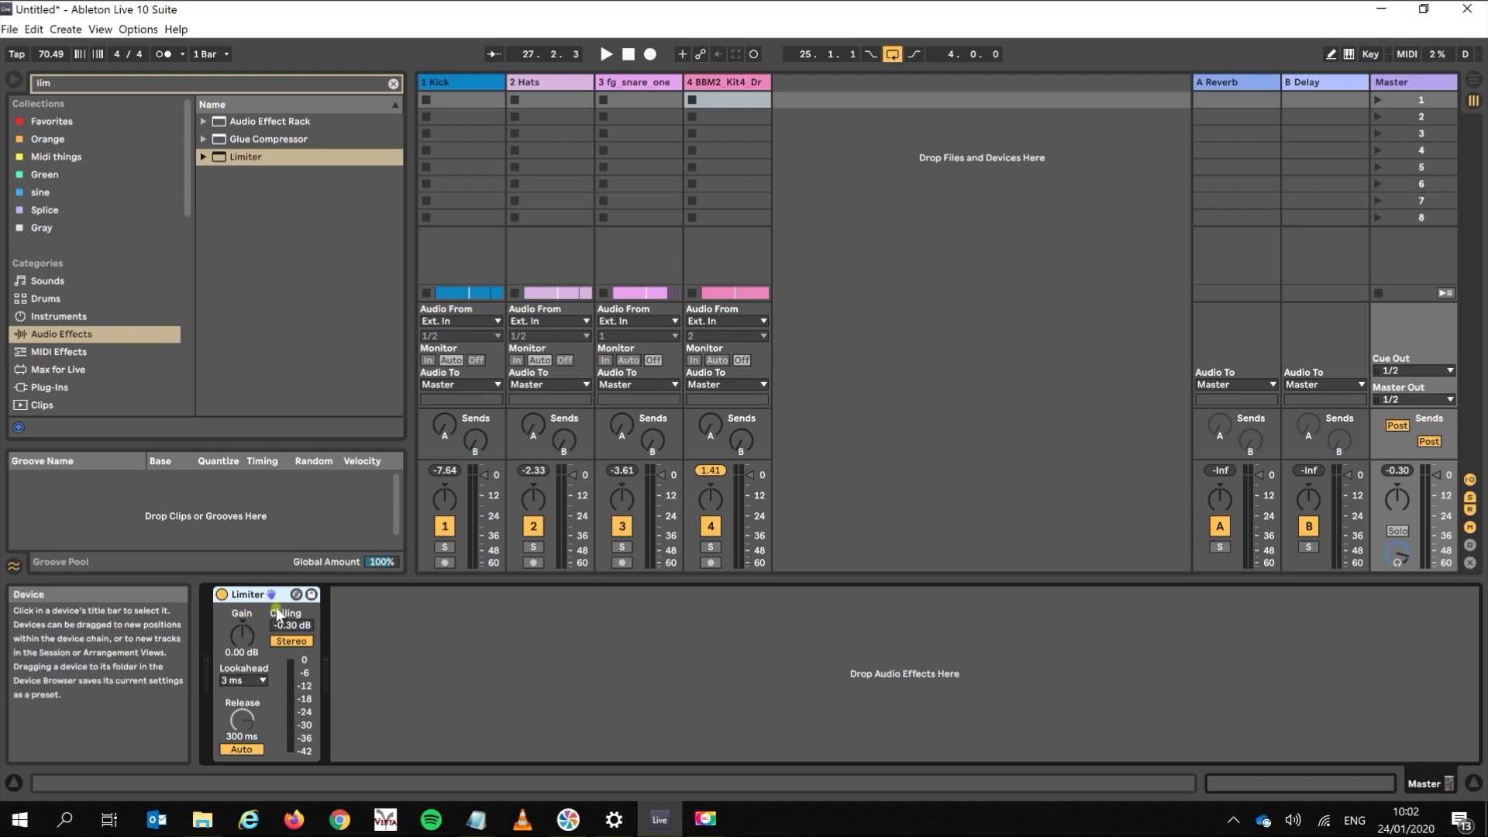
pyautogui.press('space')
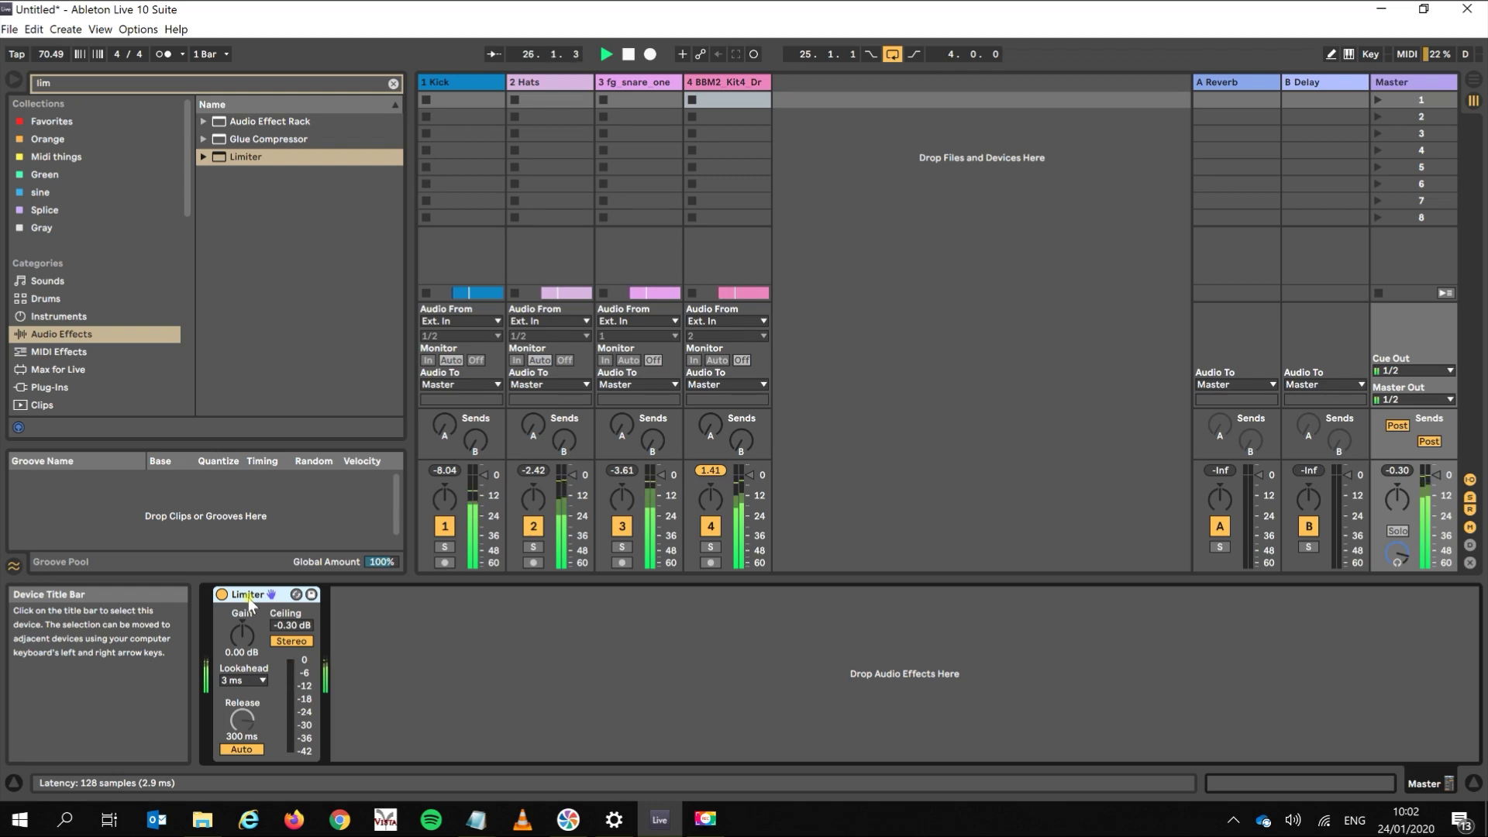
pyautogui.press('space')
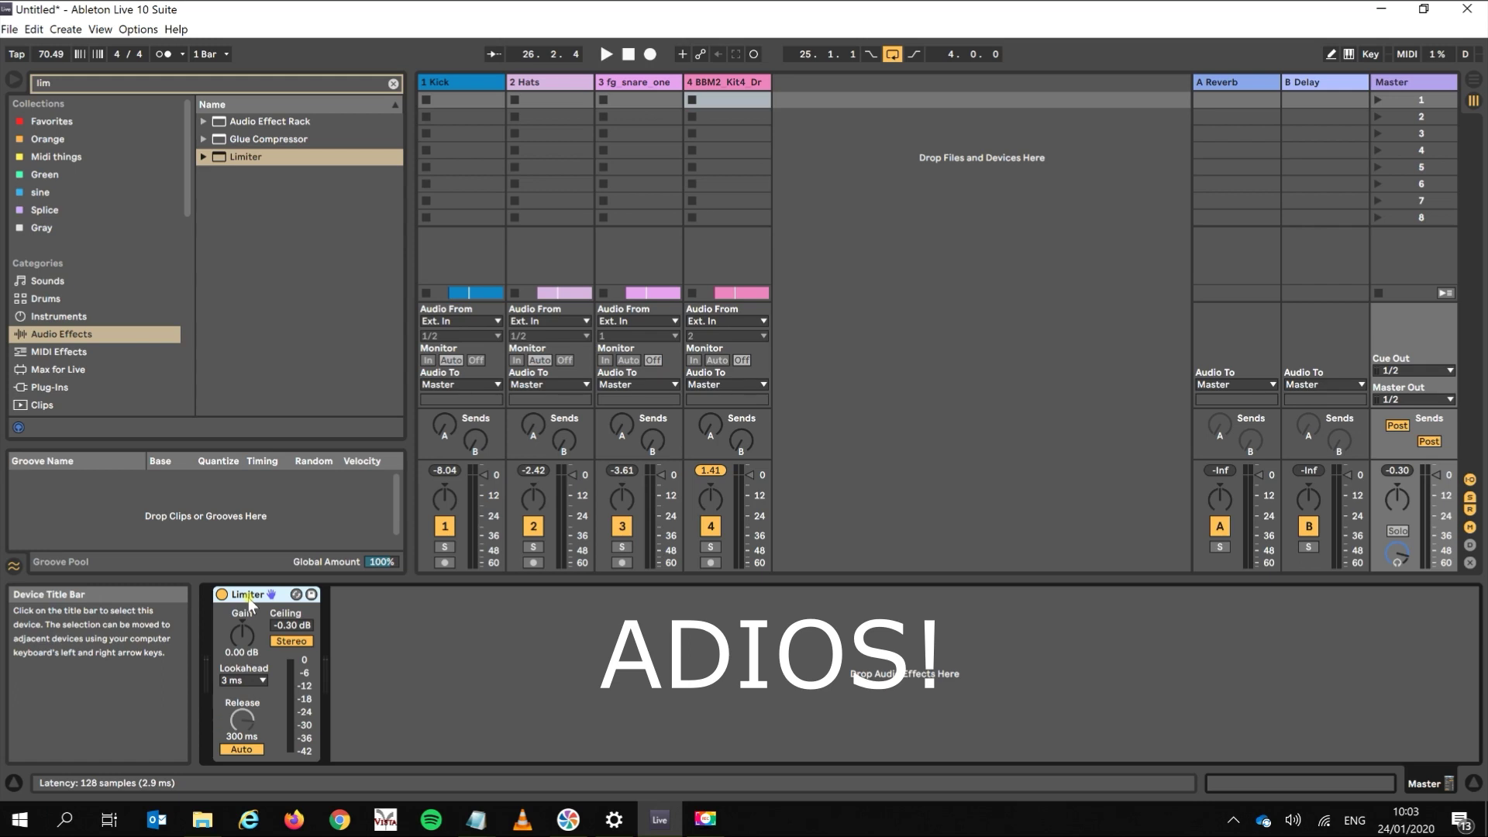
pyautogui.press('space')
pyautogui.hotkey('alt', 'Tab')
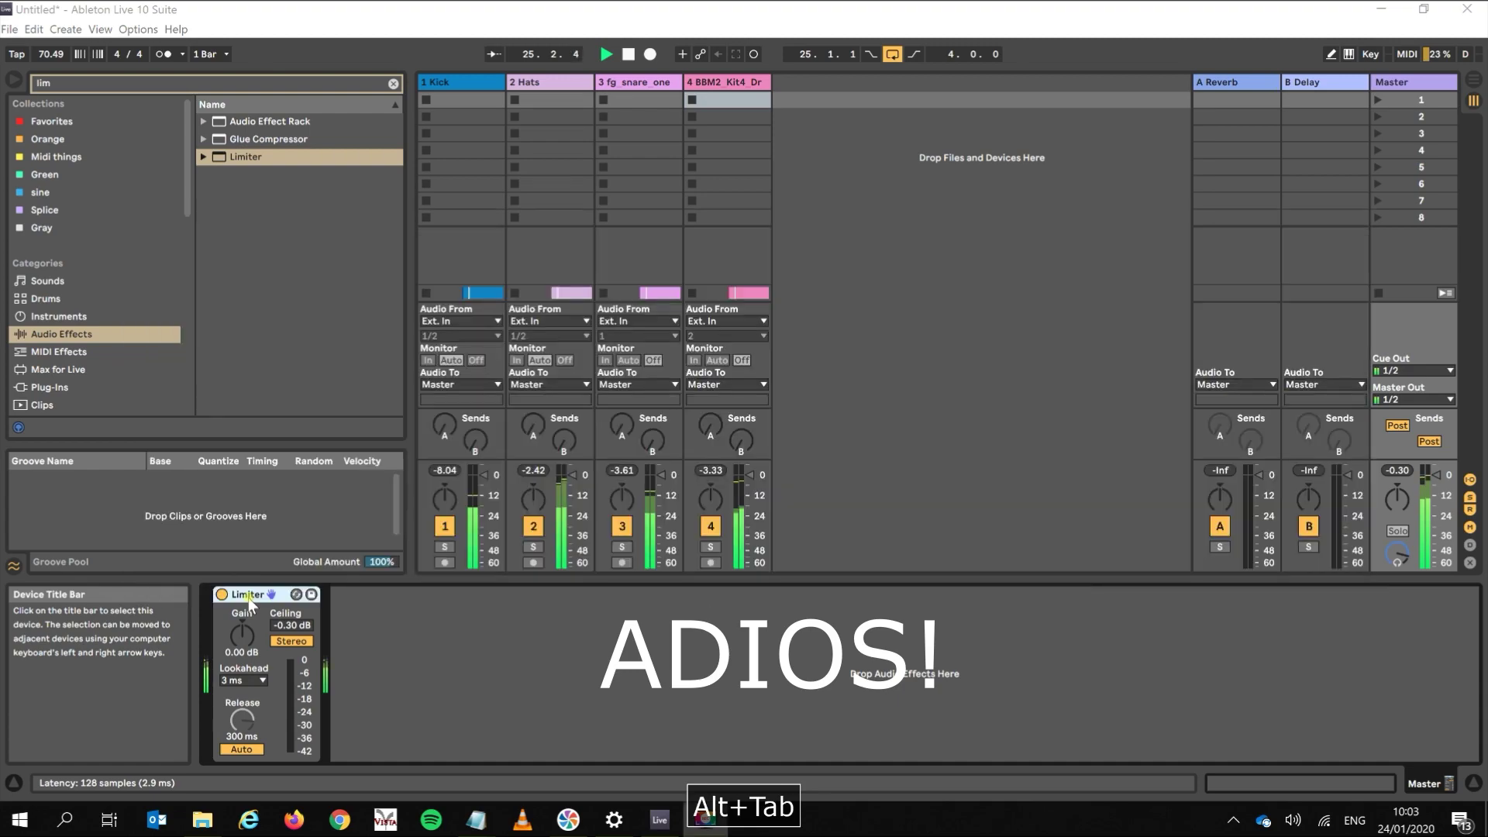